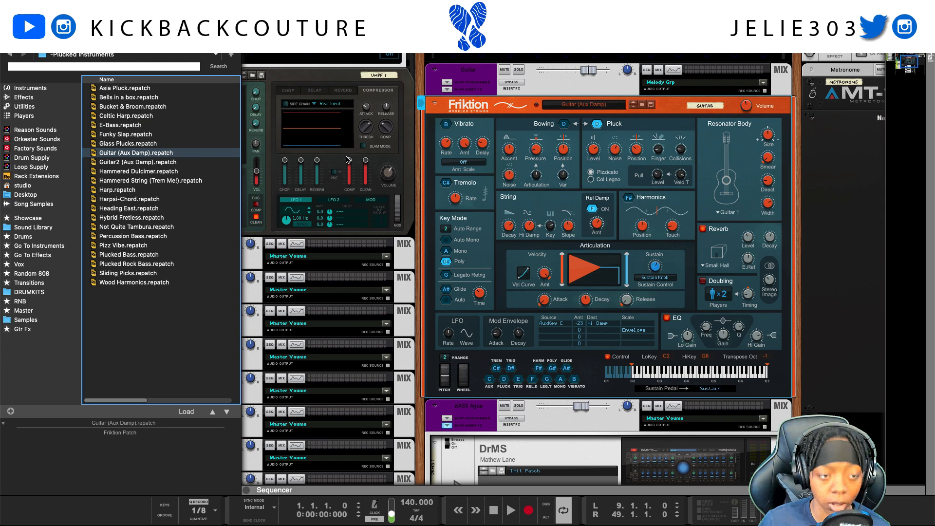
Browse the Friktion patch folders, including the classic string instruments, and close the patch browser.
left_click(213, 123)
left_click(10, 55)
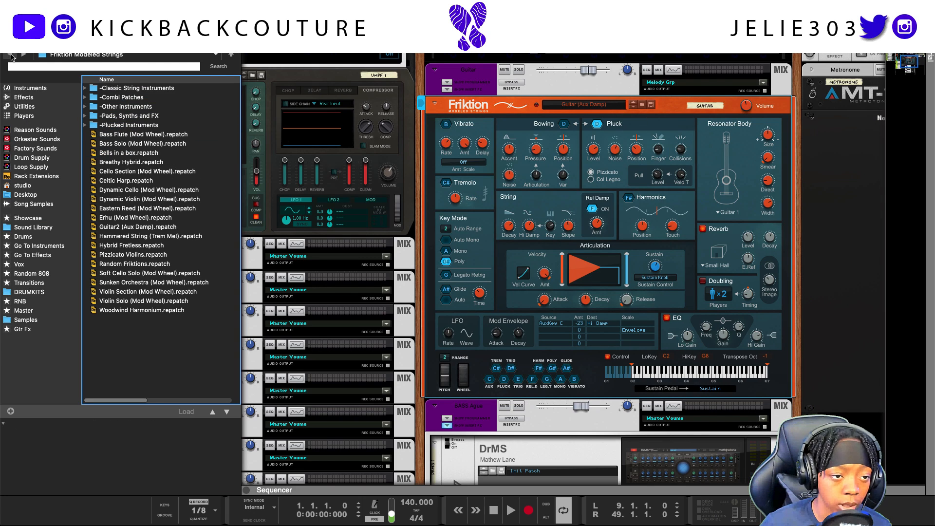
double_click(136, 88)
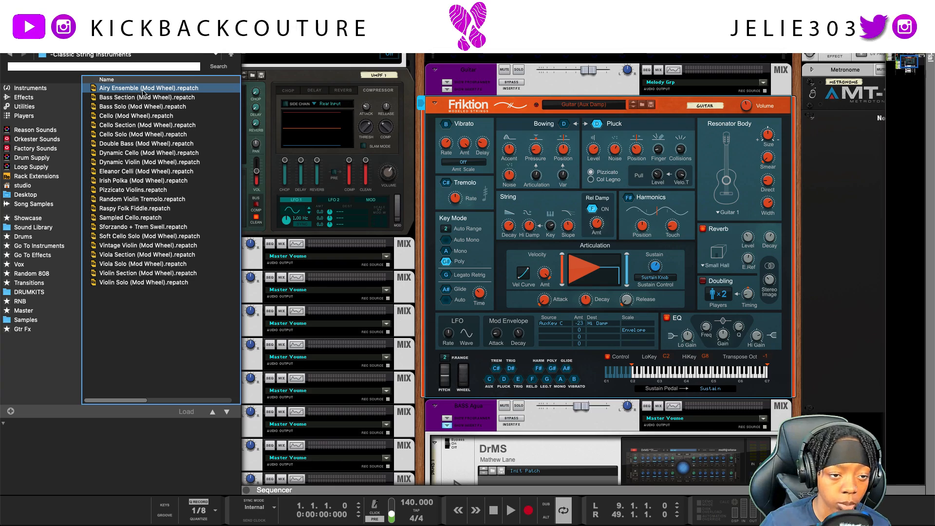
left_click(145, 97)
left_click(148, 115)
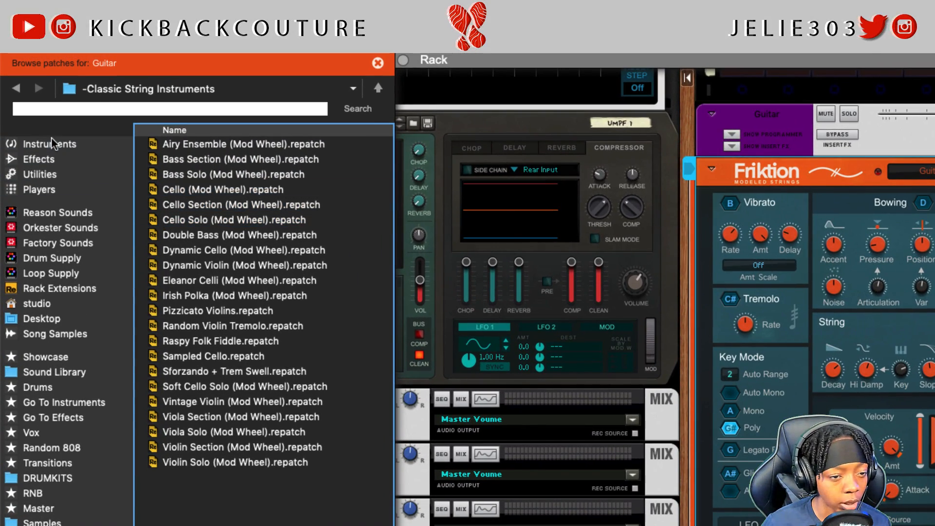
left_click(16, 88)
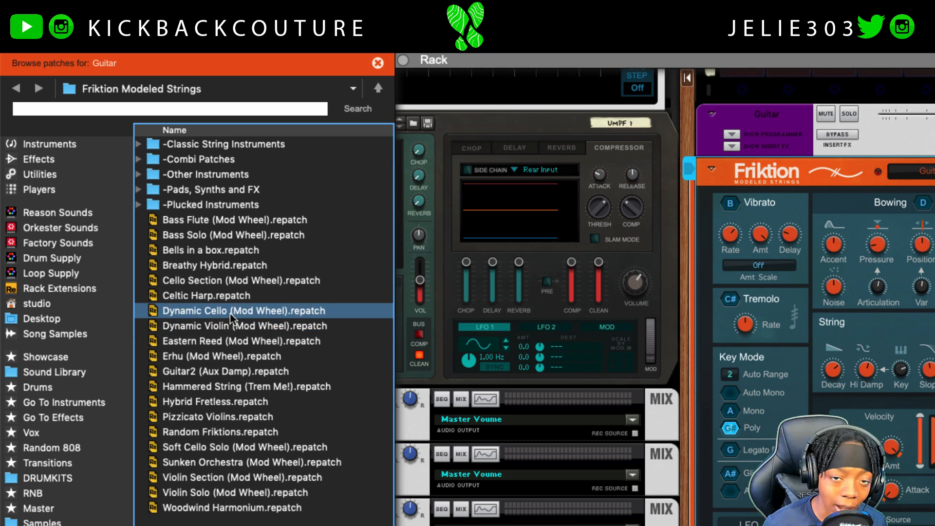
left_click(19, 55)
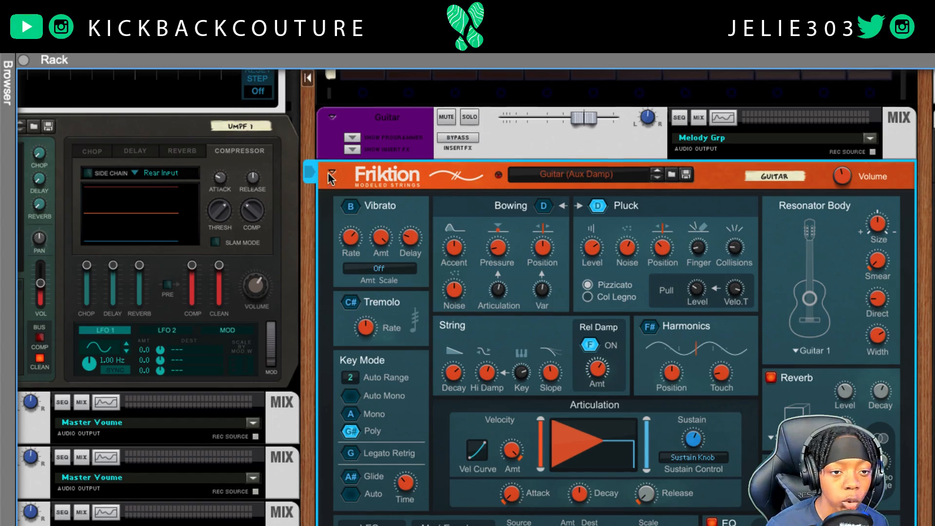
Select the Friktion device of the Guitar channel in the rack.
scroll(404, 239, "up", 2)
left_click(475, 150)
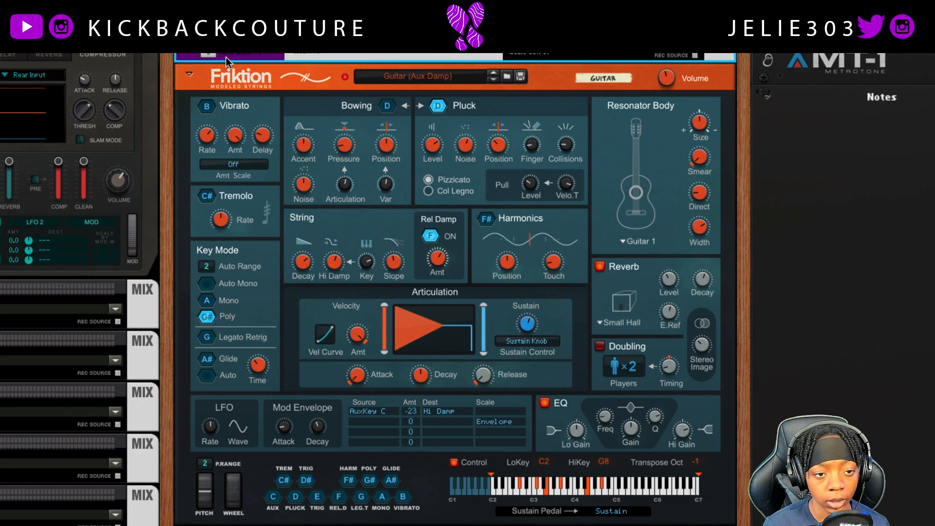
left_click(214, 56)
left_click(214, 59)
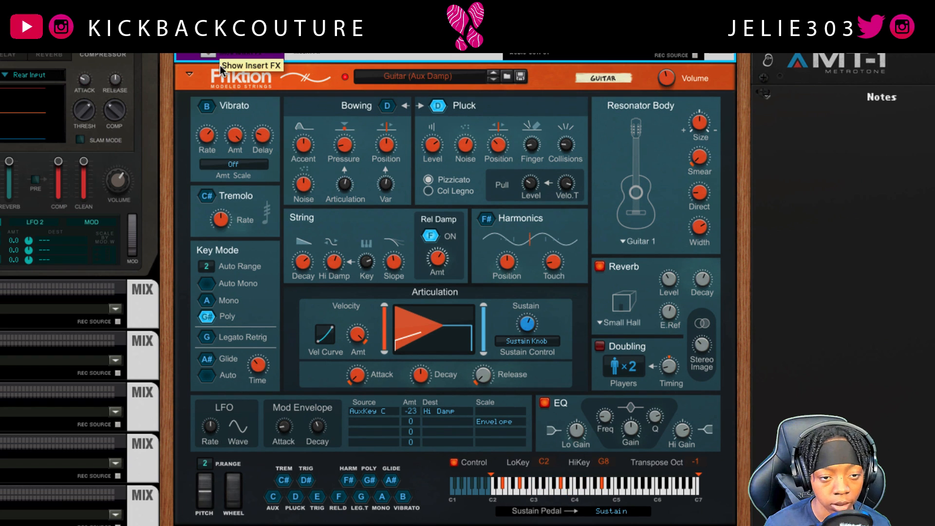
left_click(535, 95)
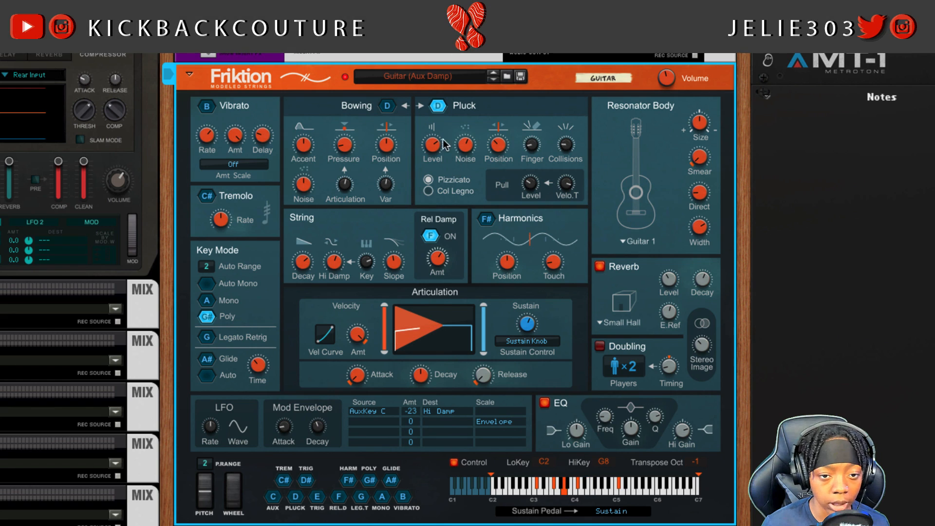
Toggle Friktion's Pluck mode off and back on.
left_click(437, 108)
left_click(437, 107)
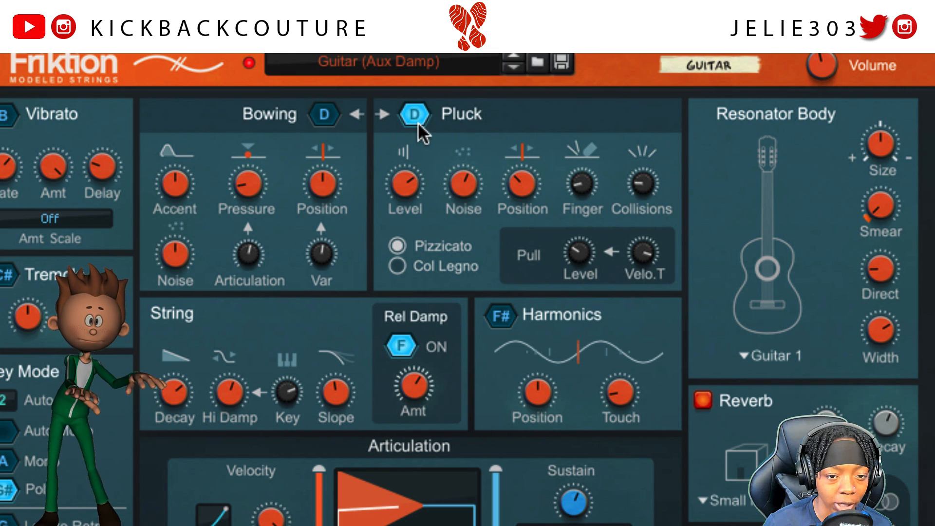
left_click(433, 109)
left_click(415, 119)
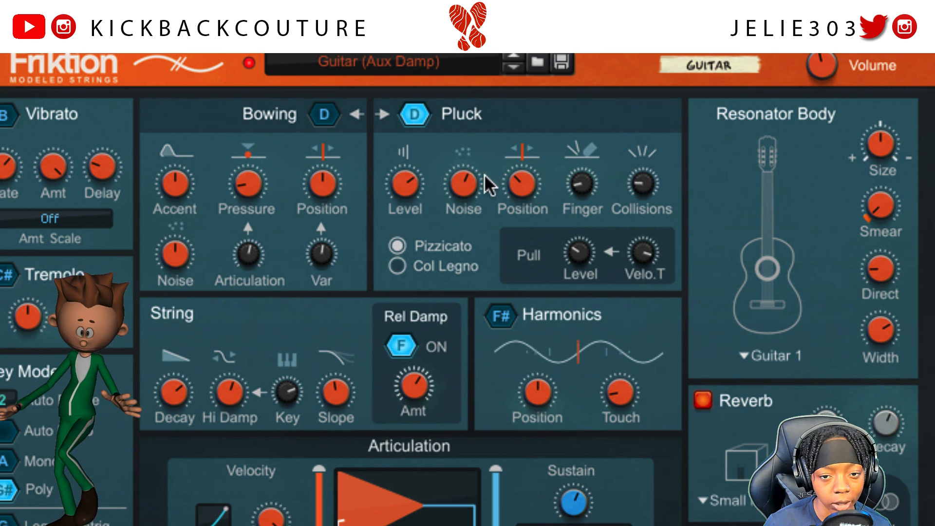
Review the resonator body types and change the body to Guitar 2.
left_click(756, 360)
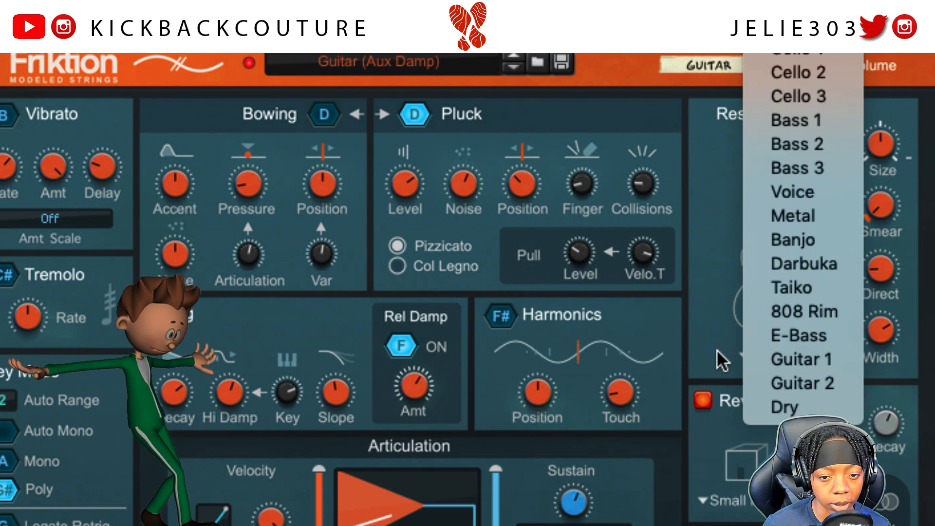
left_click(682, 328)
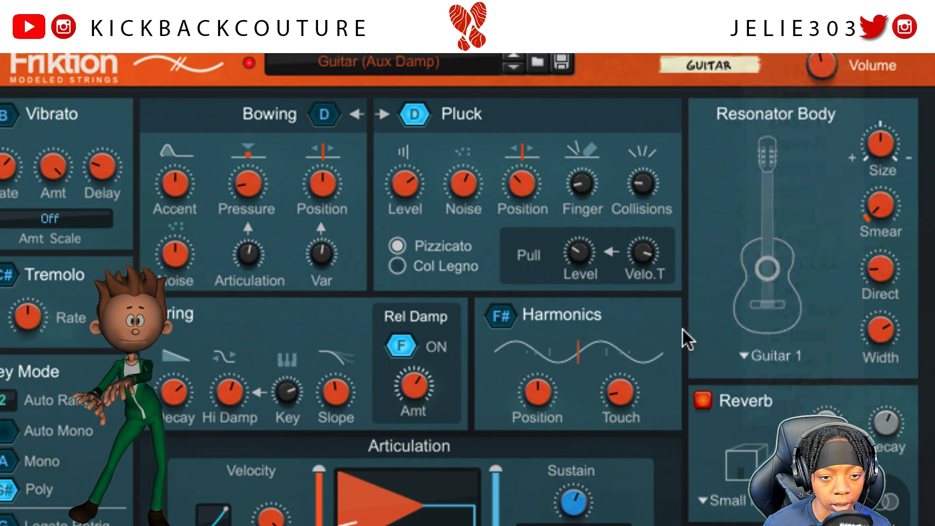
left_click(740, 350)
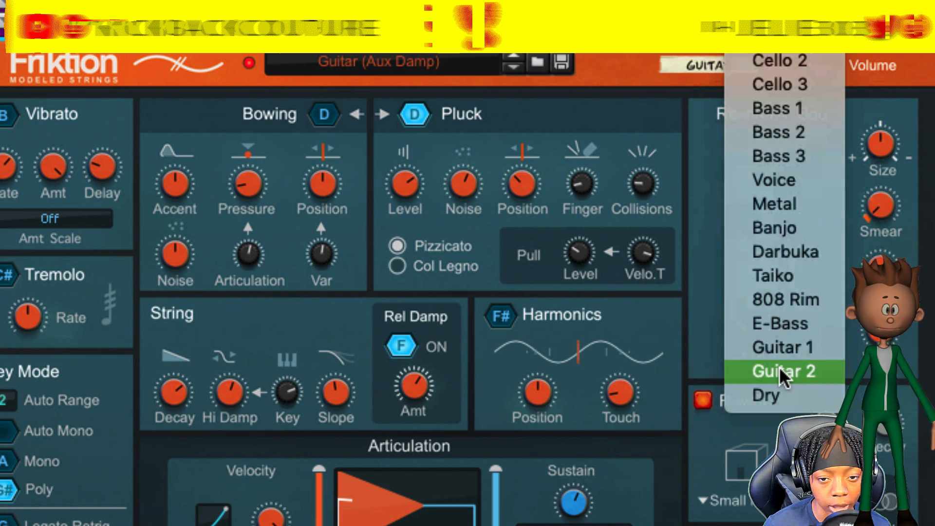
left_click(778, 369)
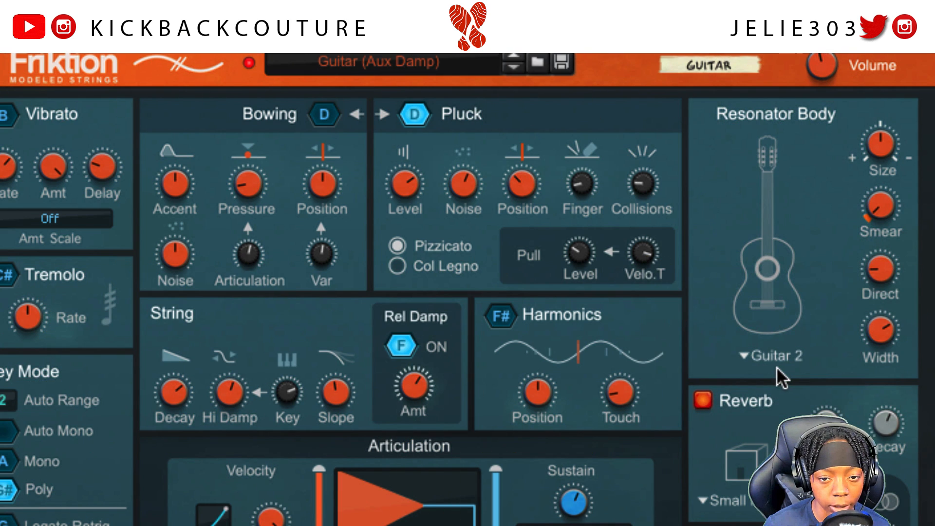
left_click(746, 353)
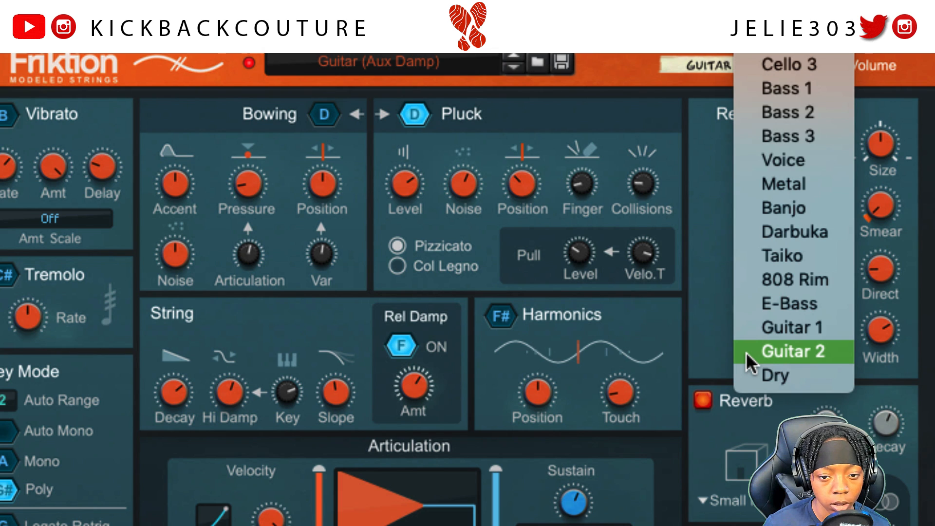
left_click(703, 326)
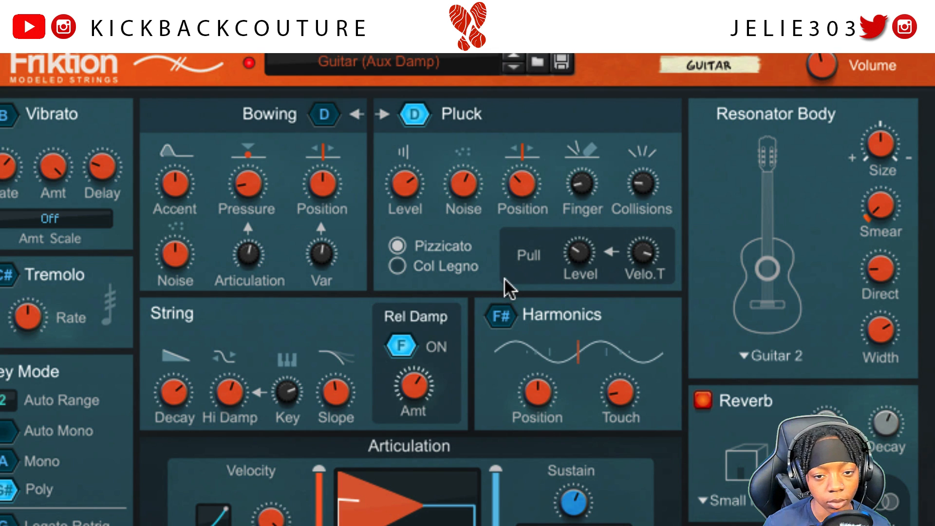
Adjust the Pluck section by raising Level slightly, setting Noise to 57.0 % and centring Position.
mouse_move(413, 190)
left_mouse_down()
mouse_move(423, 147)
mouse_move(422, 188)
left_mouse_up()
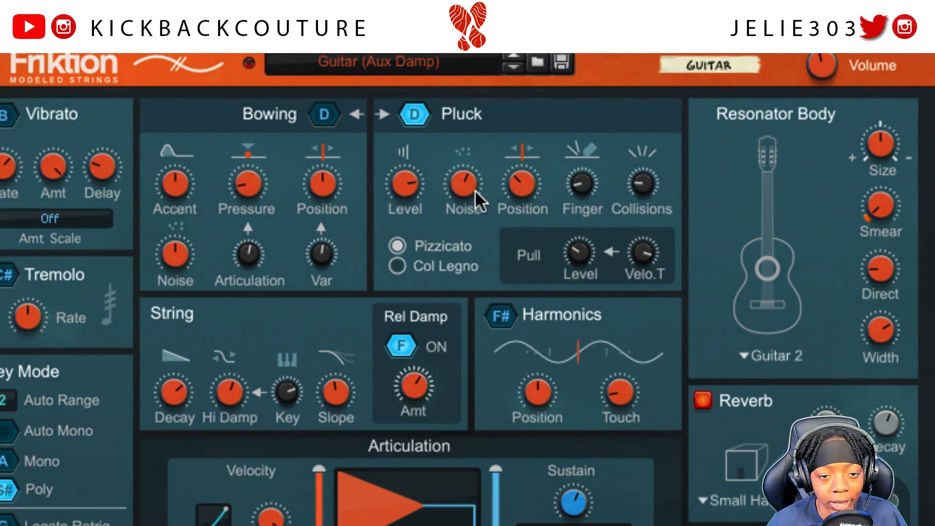
mouse_move(463, 184)
left_mouse_down()
mouse_move(454, 124)
mouse_move(463, 201)
mouse_move(458, 189)
left_mouse_up()
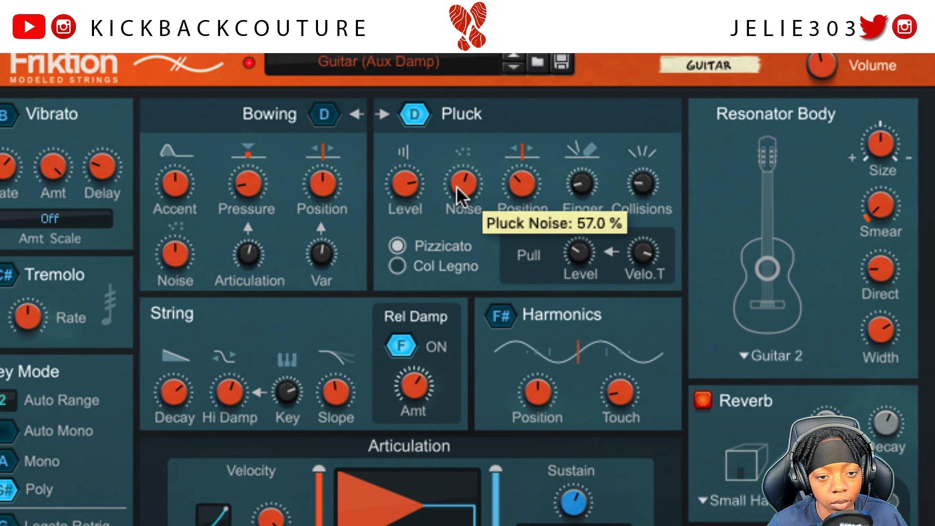
mouse_move(516, 187)
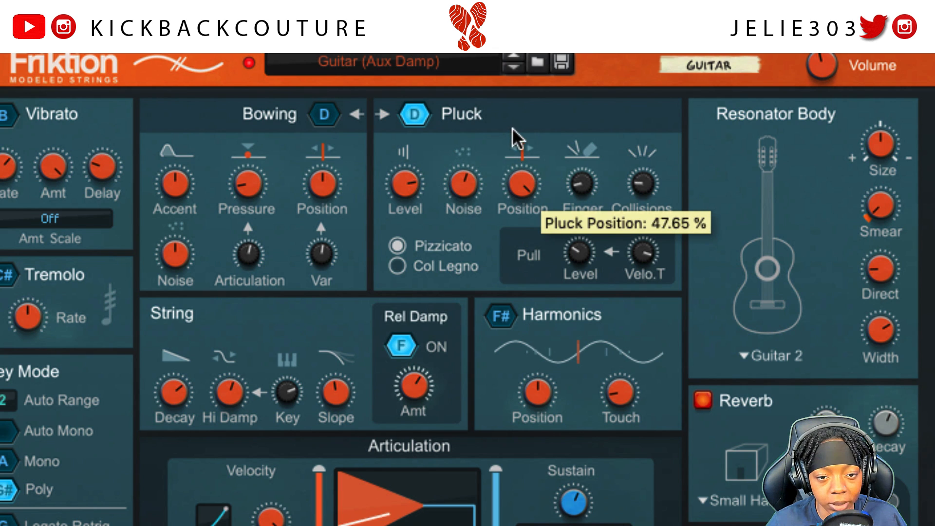
left_click_drag(512, 127, 529, 179)
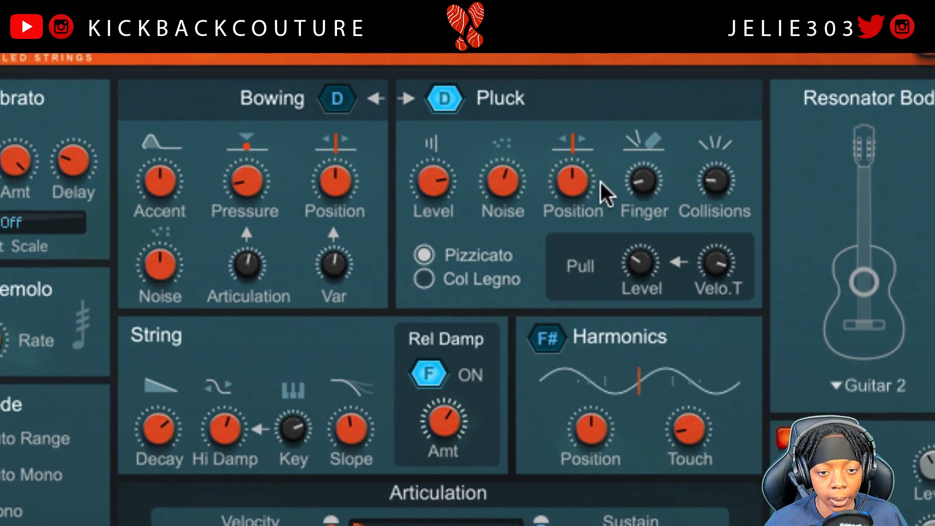
Try higher Finger and Collisions amounts in the Pluck section and bring each back down.
left_click_drag(657, 180, 720, 136)
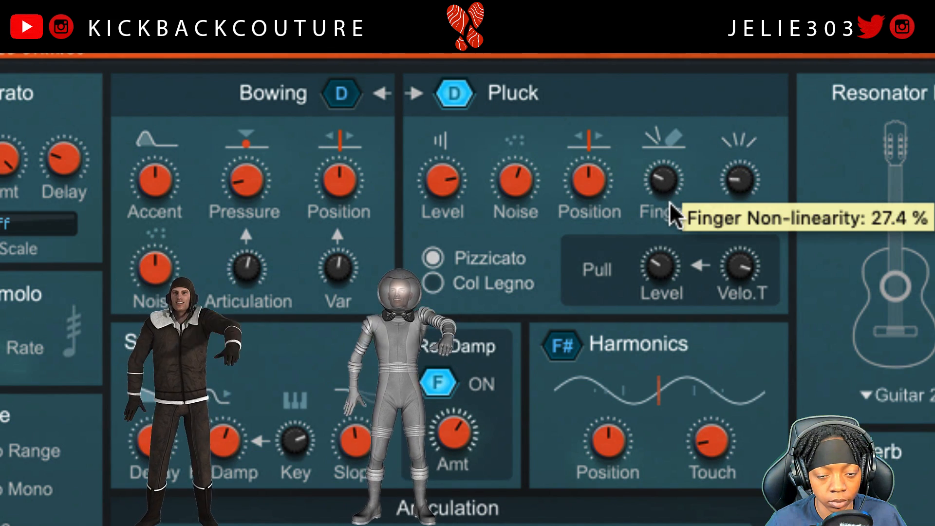
left_click_drag(673, 216, 674, 215)
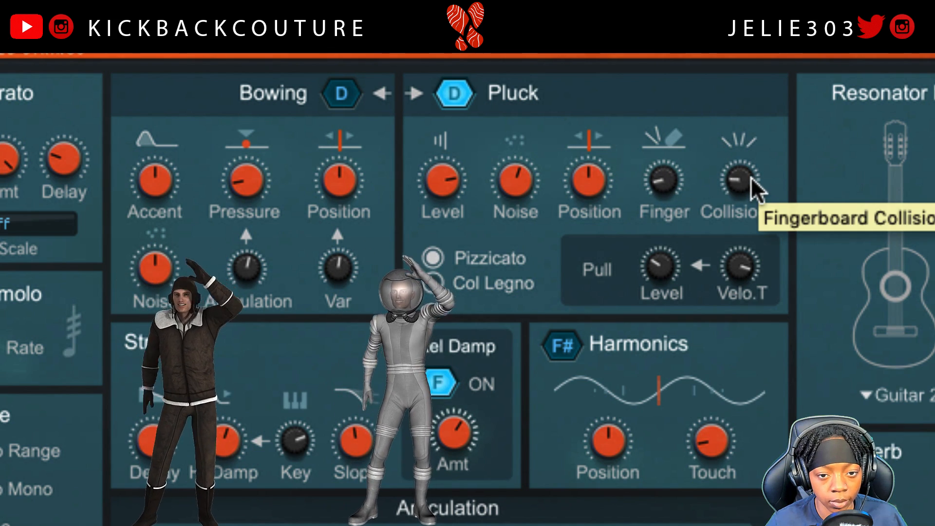
left_click_drag(750, 174, 783, 82)
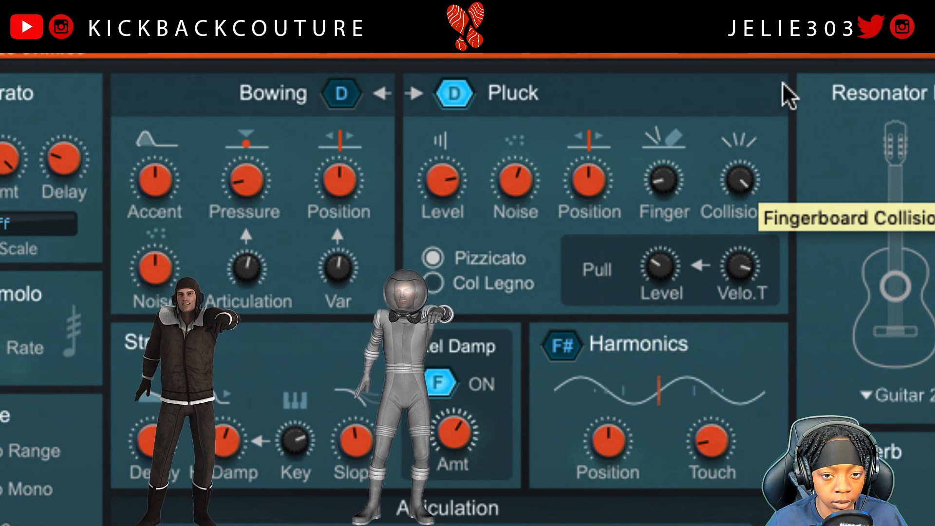
left_click_drag(782, 82, 798, 163)
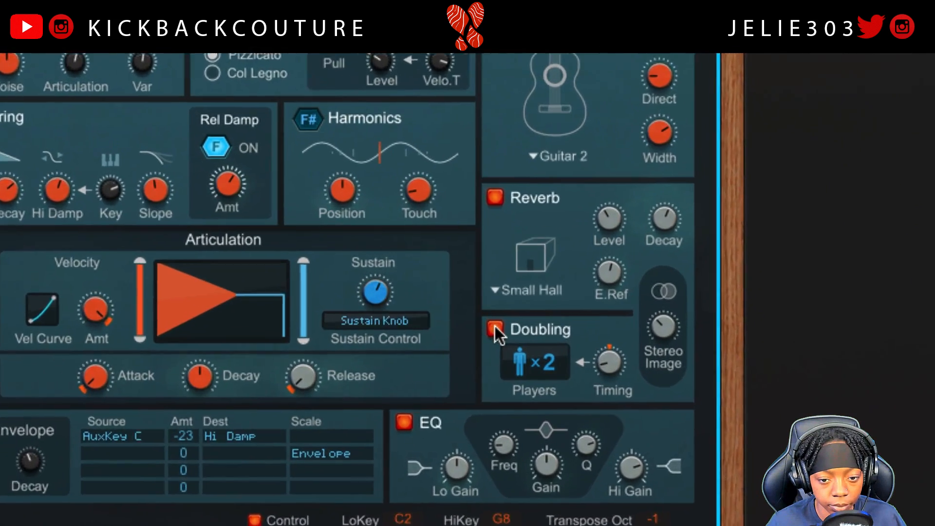
Turn on Doubling with two players and open the list of reverb types.
left_click(600, 344)
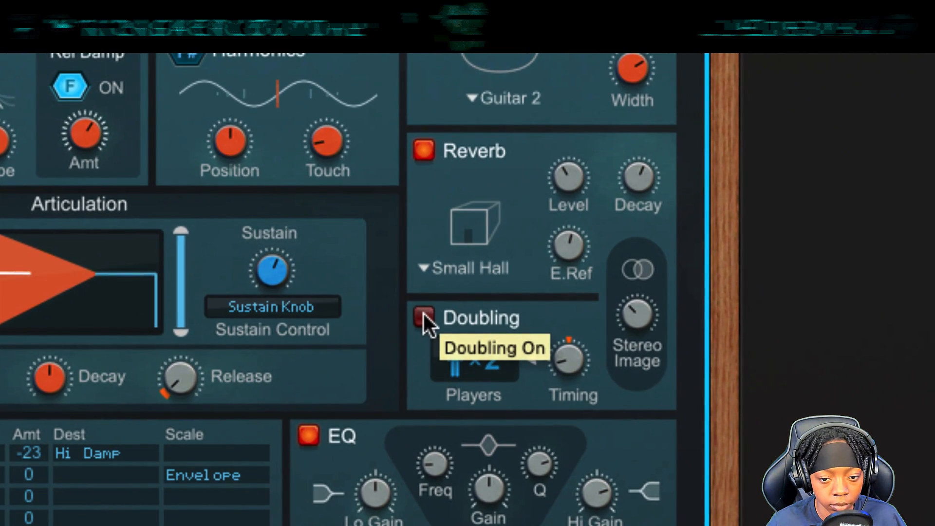
left_click(423, 315)
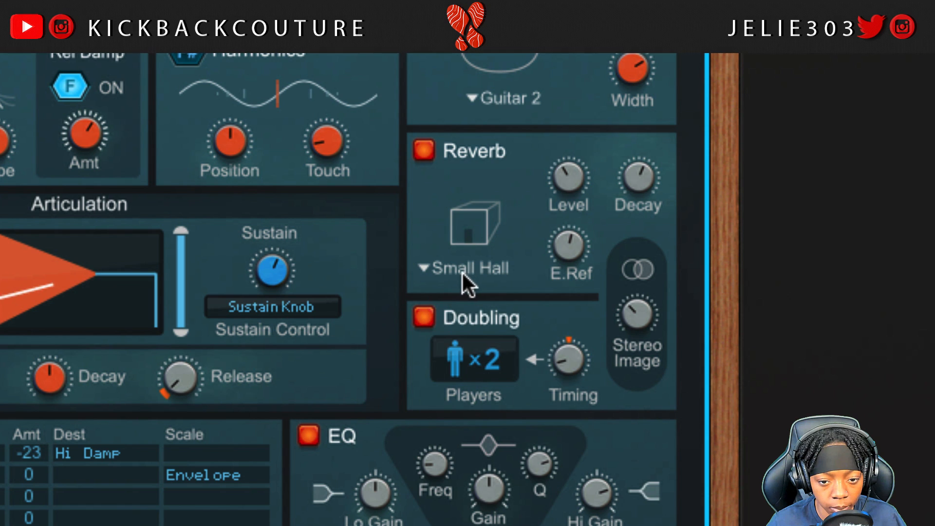
left_click(462, 271)
left_click(500, 319)
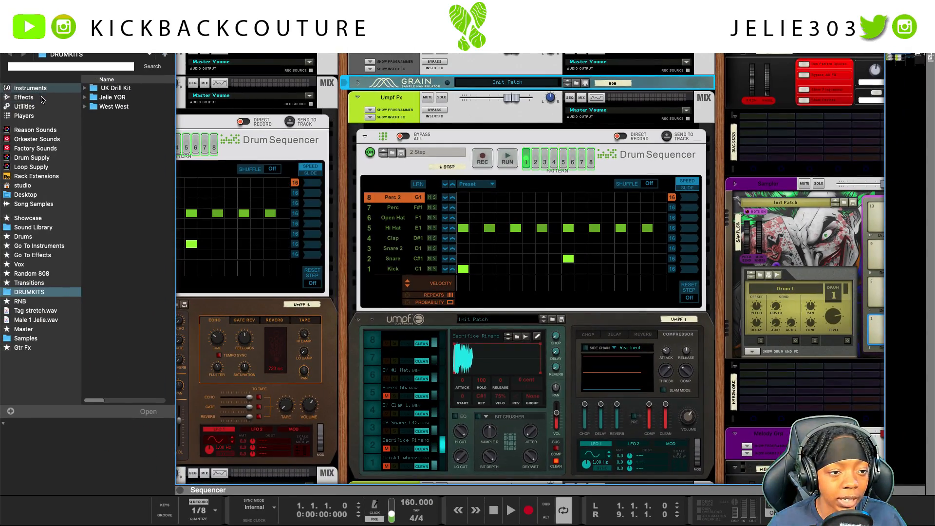
Look through the built-in and third-party instrument and effect devices in the browser.
left_click(30, 88)
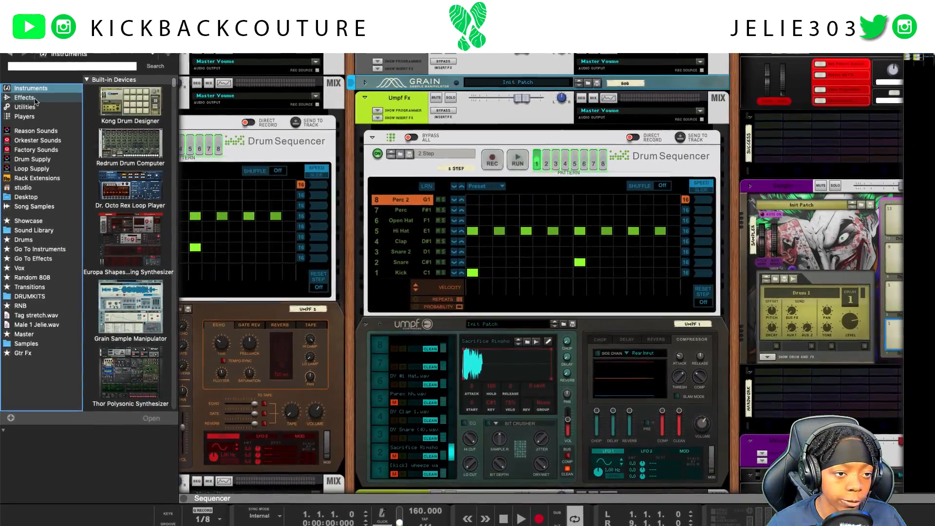
left_click(25, 97)
left_click(126, 142)
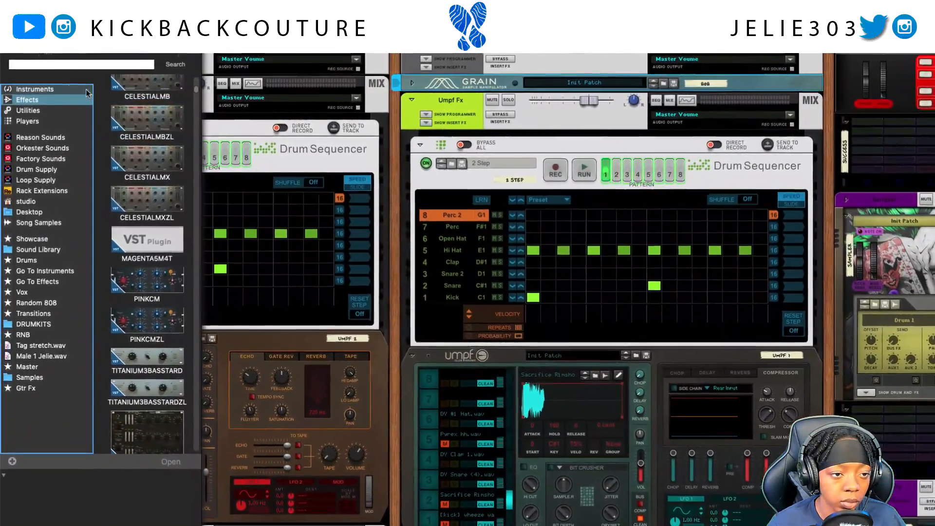
left_click(49, 89)
scroll(136, 137, "down", 10)
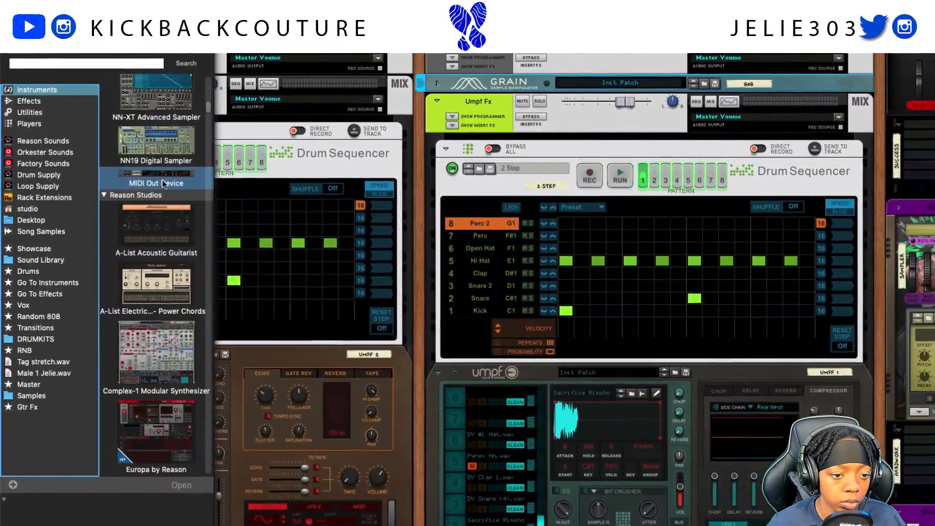
scroll(163, 180, "down", 15)
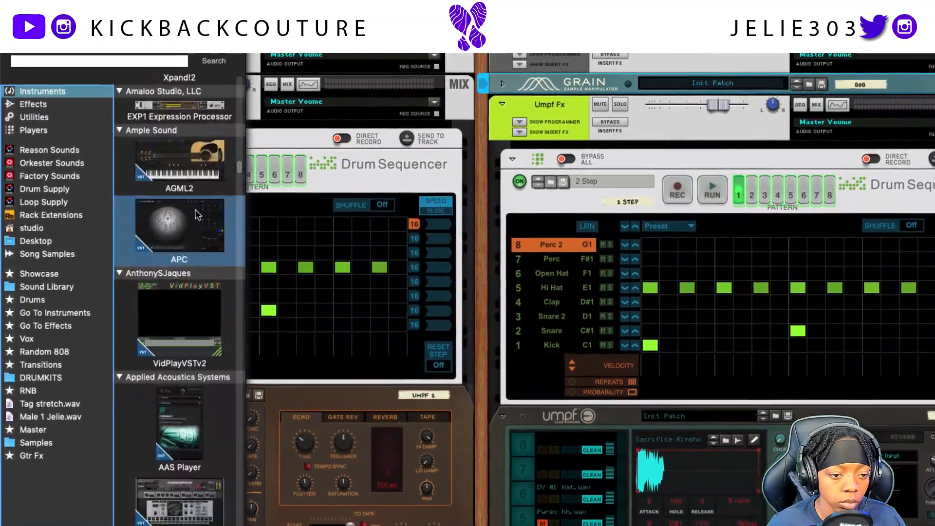
scroll(198, 214, "down", 20)
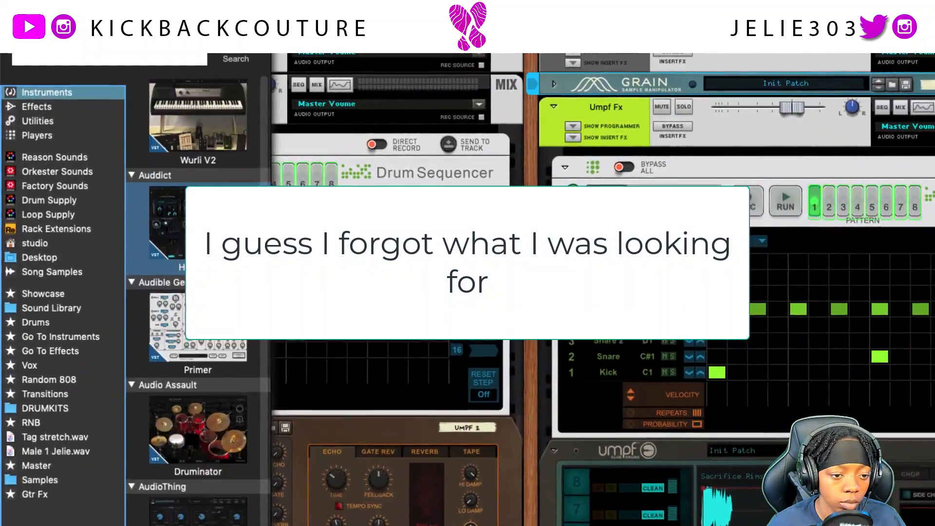
scroll(210, 258, "up", 15)
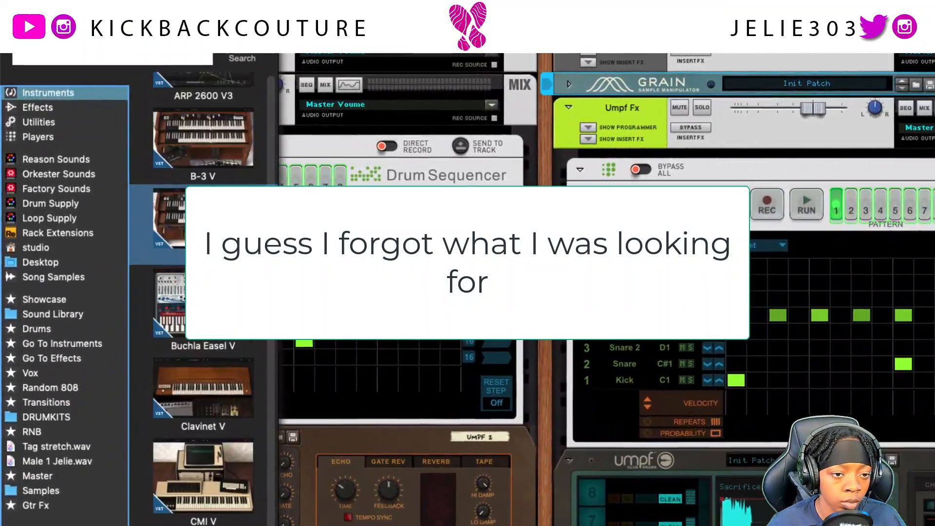
scroll(205, 292, "up", 20)
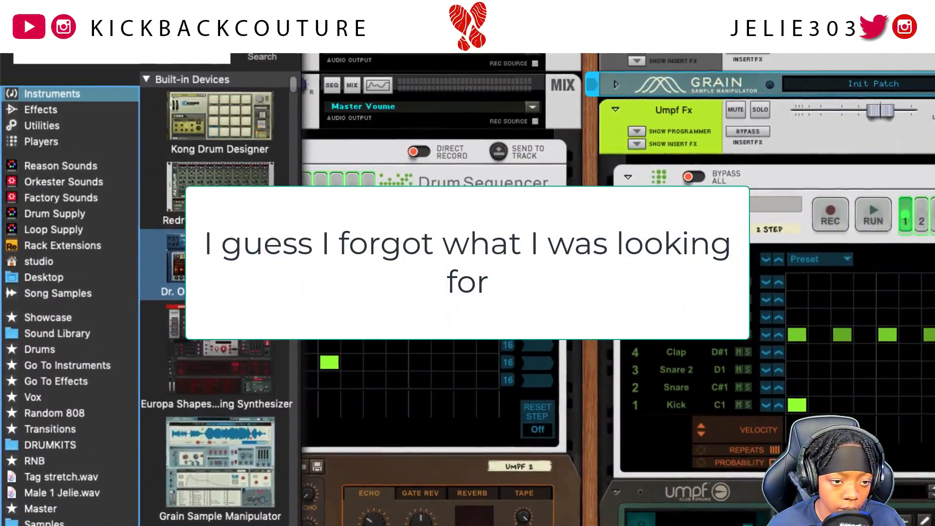
Add the Friktion Modeled Strings instrument to an empty area of the rack beside the Drum Sequencer column.
scroll(219, 292, "down", 15)
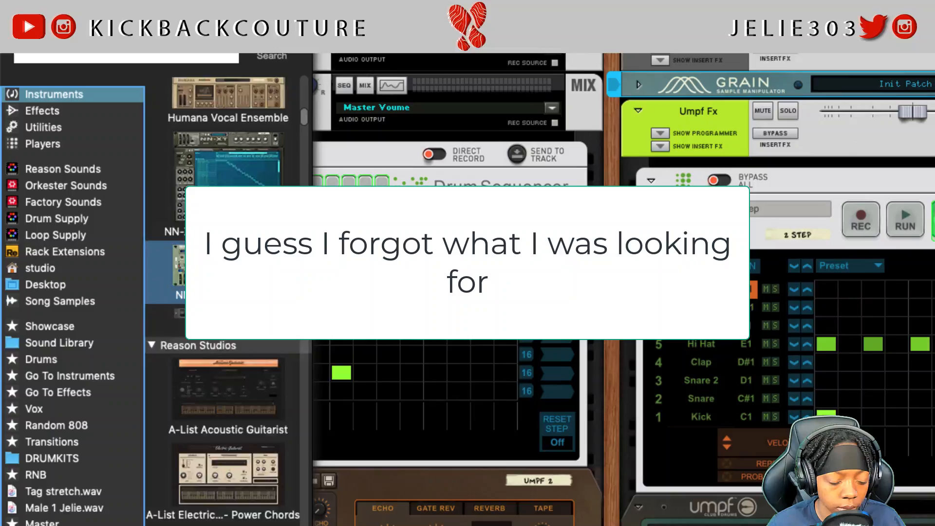
left_click(258, 314)
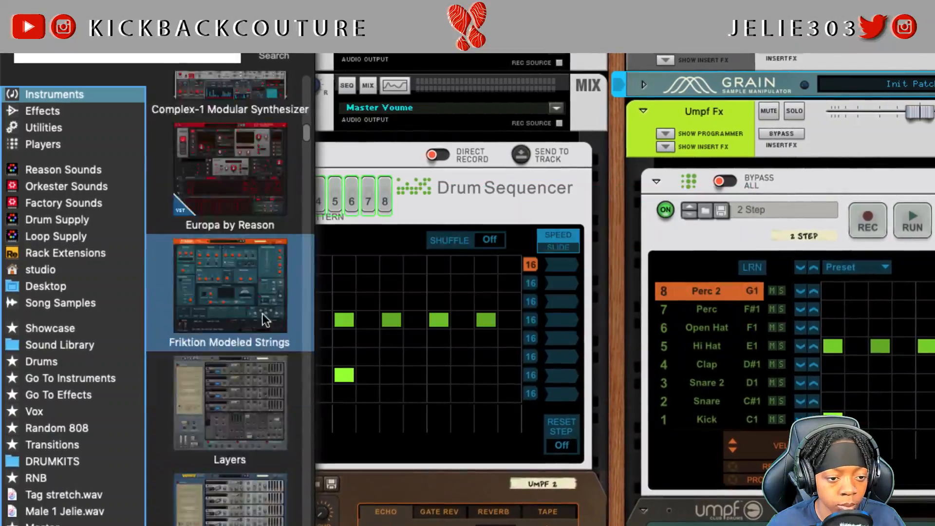
scroll(263, 314, "down", 5)
left_click_drag(220, 128, 580, 140)
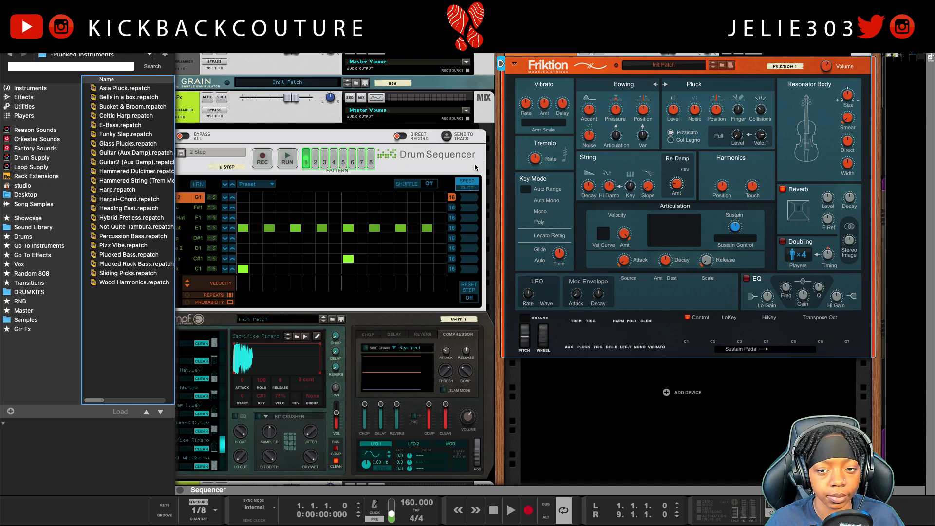
Load the Guitar2 (Aux Damp) patch from the Plucked Instruments folder into the Friktion device.
scroll(383, 179, "down", 8)
scroll(379, 182, "right", 12)
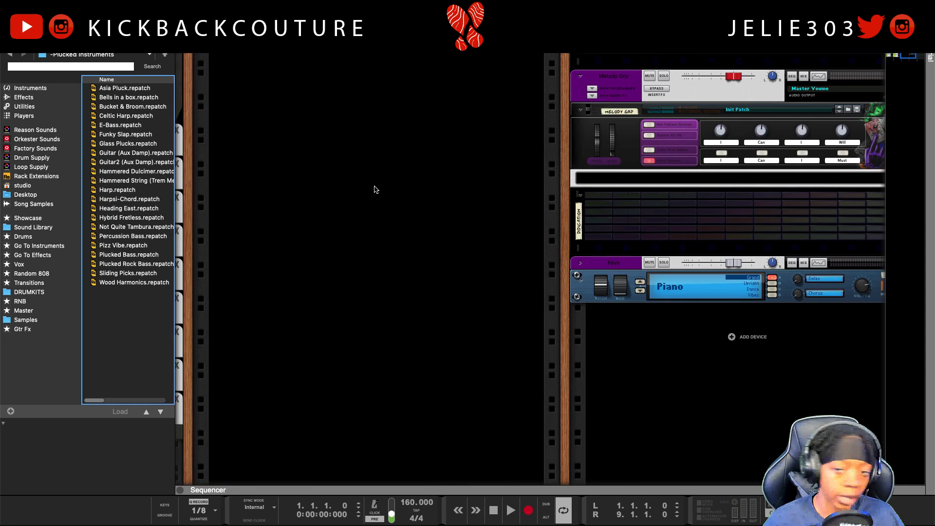
scroll(374, 191, "up", 8)
scroll(372, 183, "left", 4)
scroll(373, 177, "left", 8)
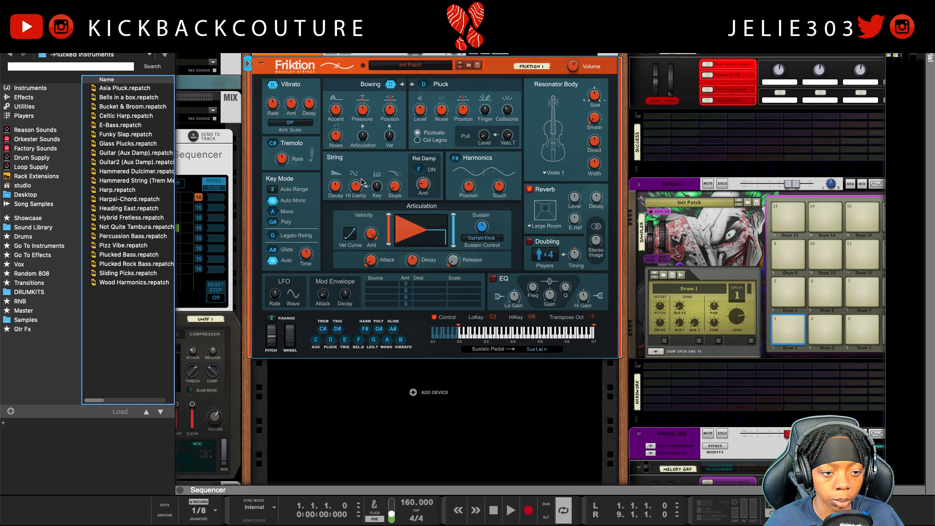
key("Up")
key("Up")
key("Up")
key("Up")
key("Up")
key("Up")
key("Up")
key("Up")
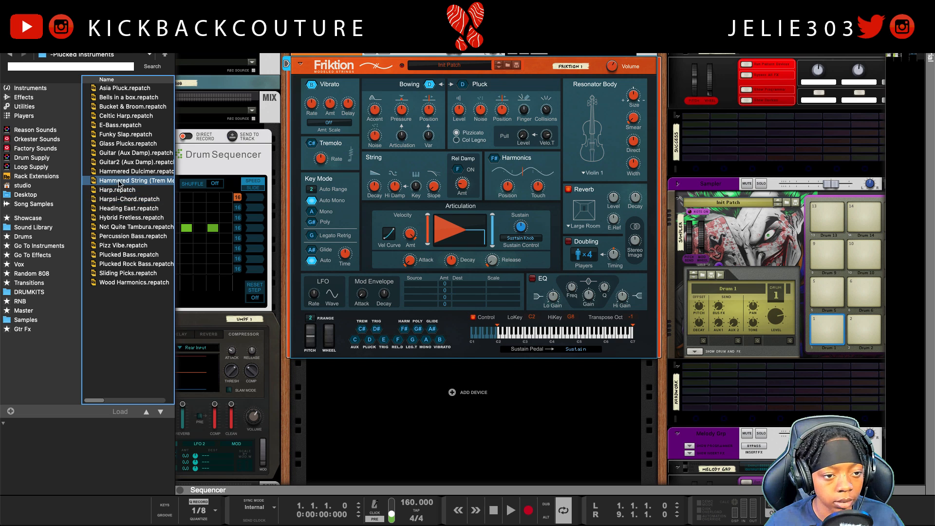
left_click_drag(131, 161, 474, 205)
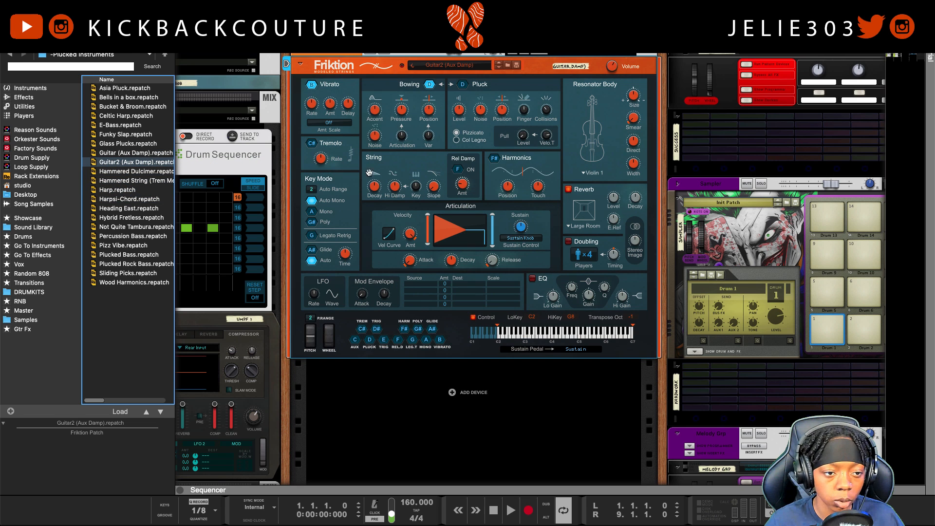
Add a Scales & Chords player above the Friktion guitar device.
left_click_drag(175, 246, 162, 246)
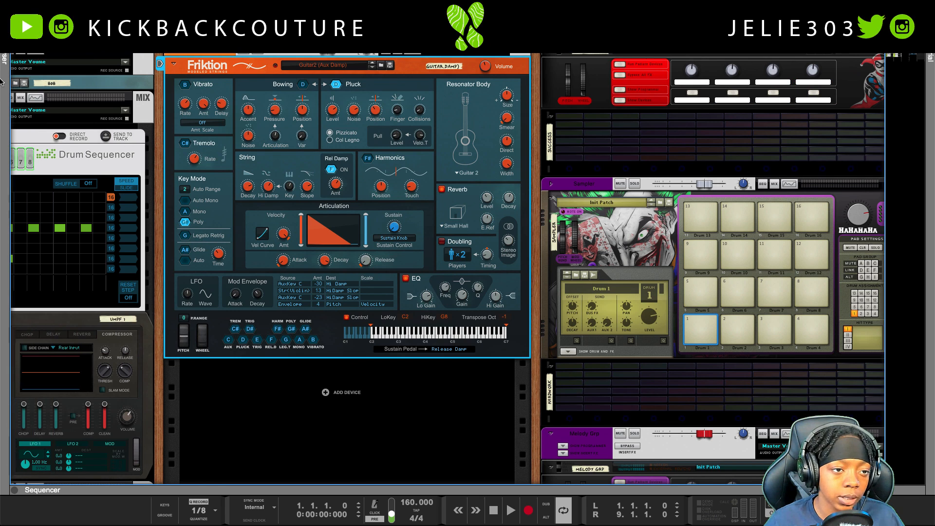
left_click(1, 80)
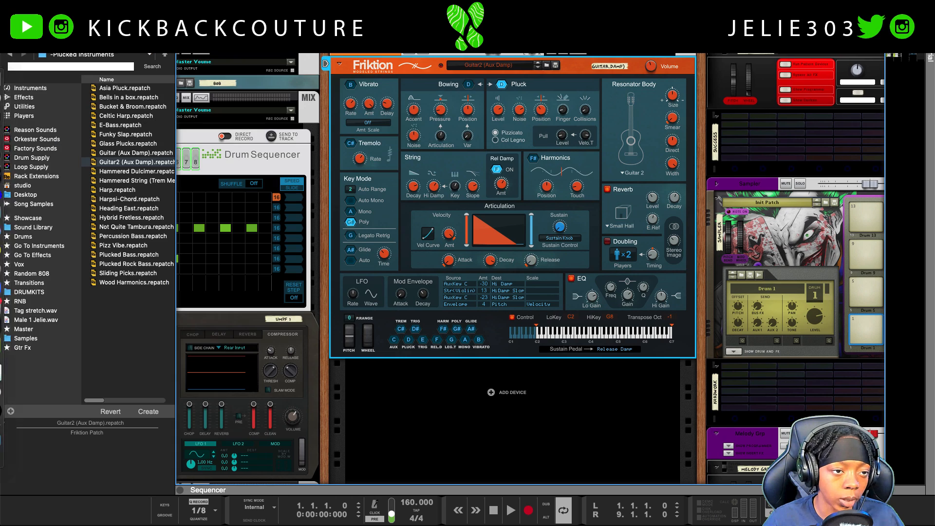
left_click(33, 116)
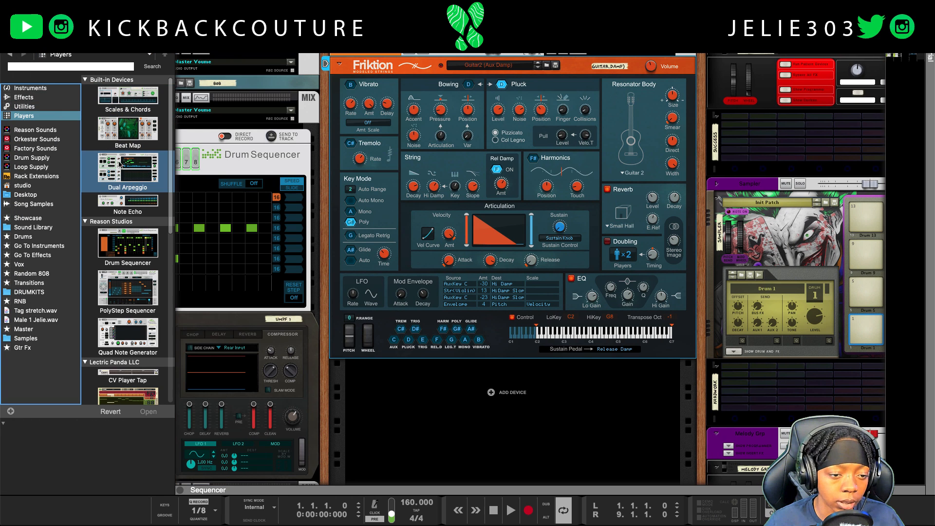
scroll(134, 229, "down", 1)
left_click(137, 238)
scroll(134, 234, "up", 1)
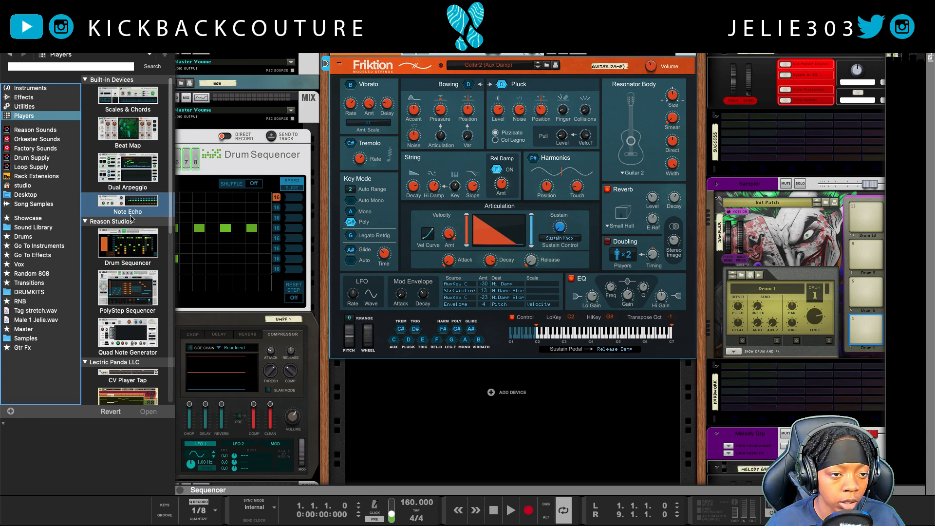
left_click_drag(127, 97, 413, 71)
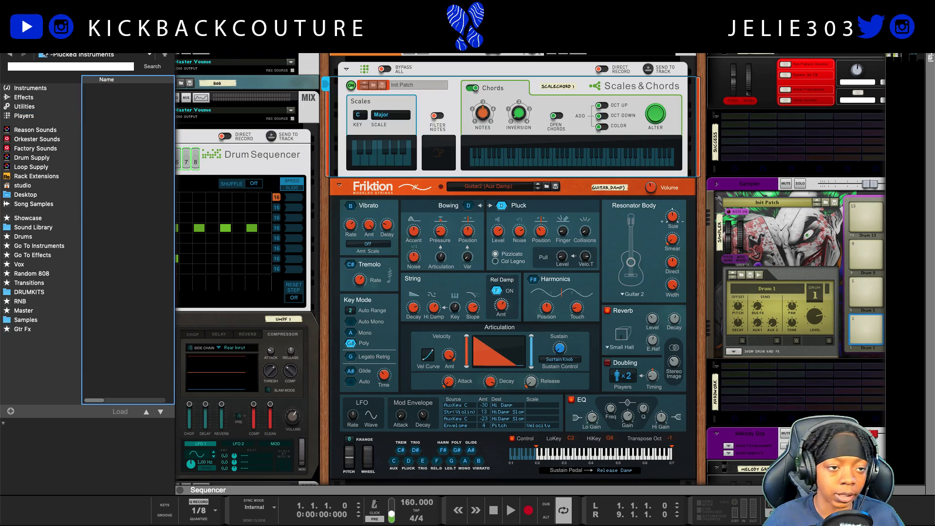
Set the key of the Scales & Chords player to F.
key("F3")
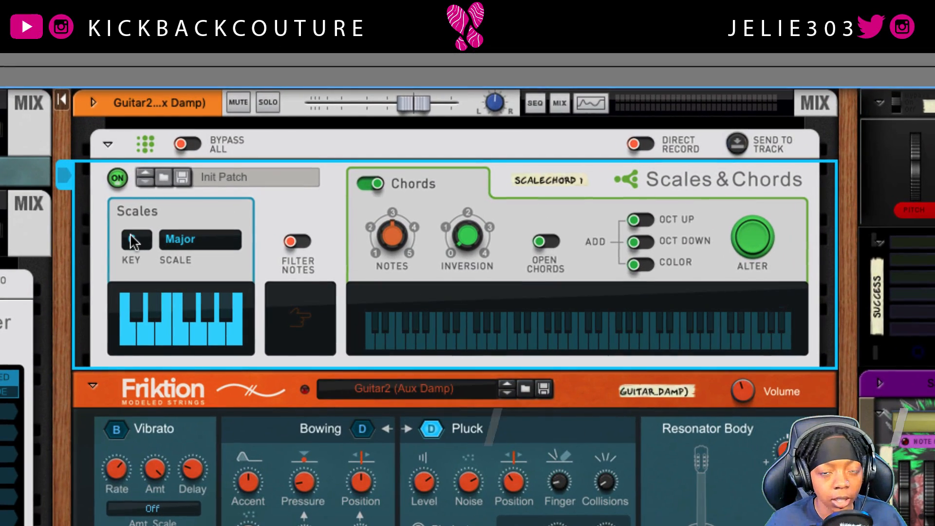
left_click(134, 240)
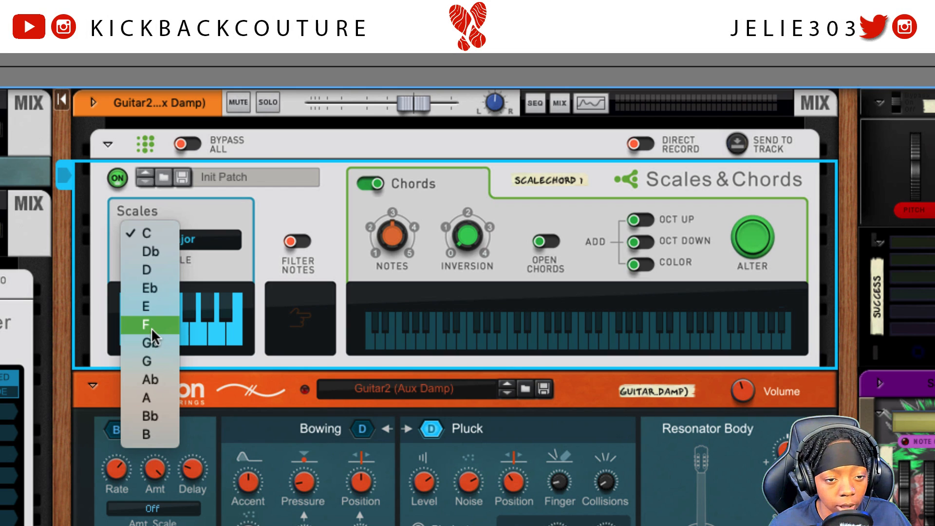
left_click(151, 325)
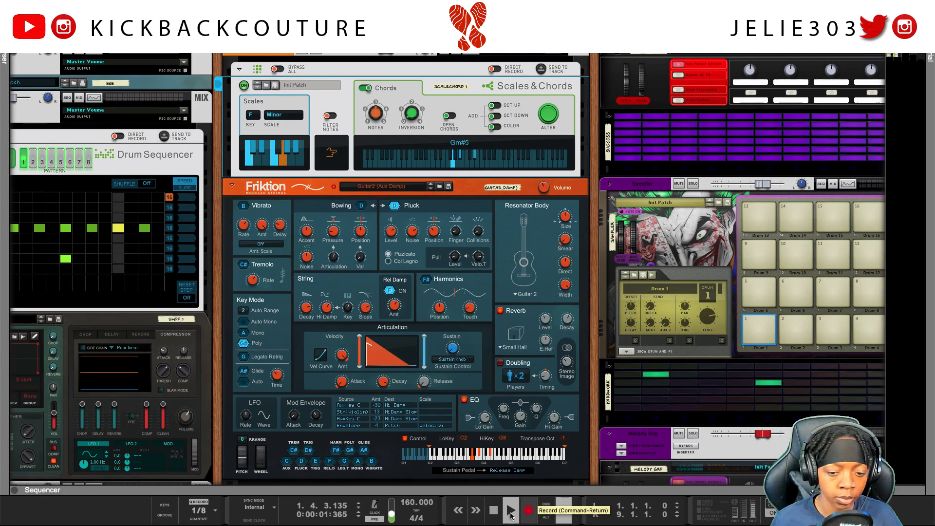
Show the sequencer and open the Guitar2 (Aux Damp) clip's notes for editing.
left_click_drag(399, 491, 370, 56)
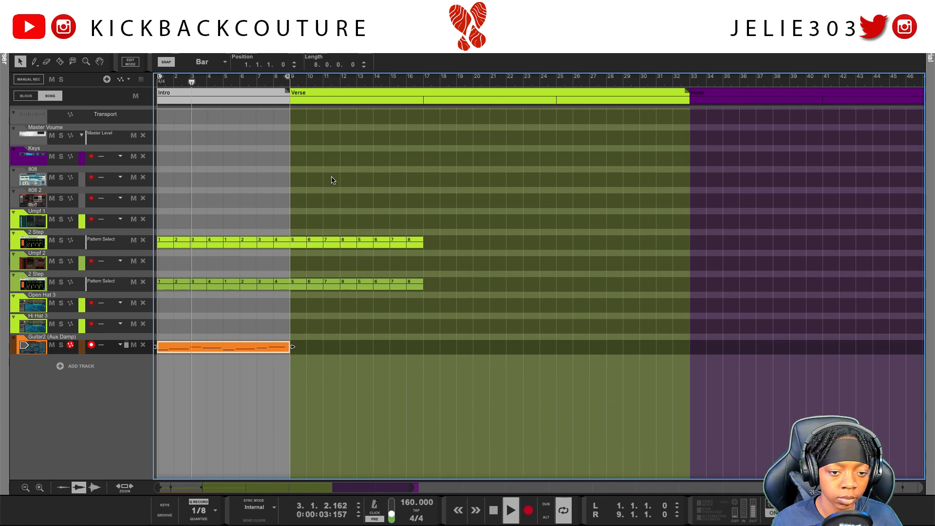
double_click(257, 346)
scroll(299, 296, "down", 1)
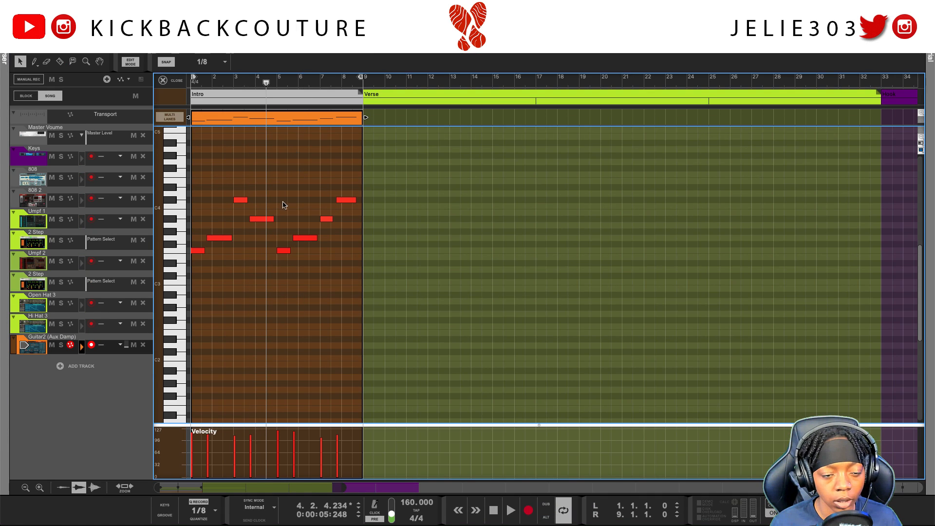
left_click_drag(203, 235, 201, 241)
left_click_drag(192, 291, 200, 249)
left_click_drag(218, 203, 224, 231)
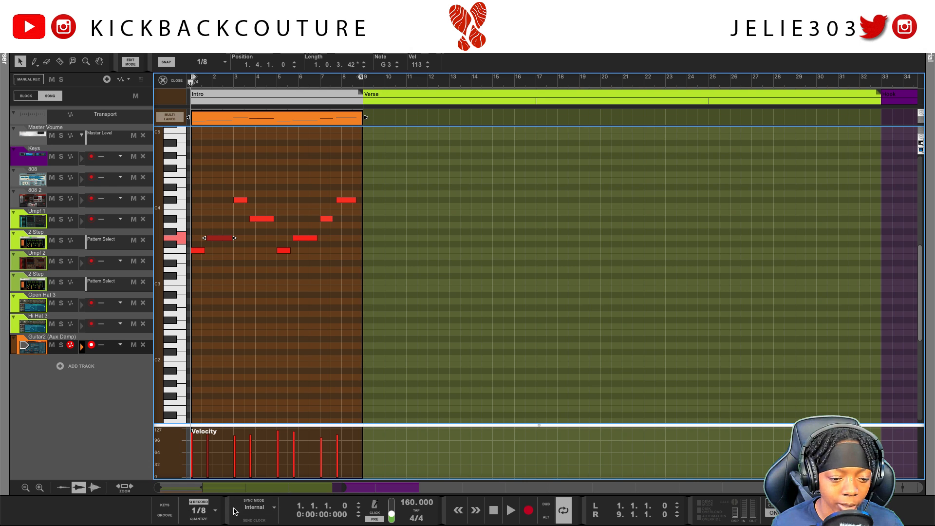
Make all the guitar clip's notes abut with the side-by-side legato adjustment, and extend the last note to bar 9.
left_click(324, 262)
key("ctrl+a")
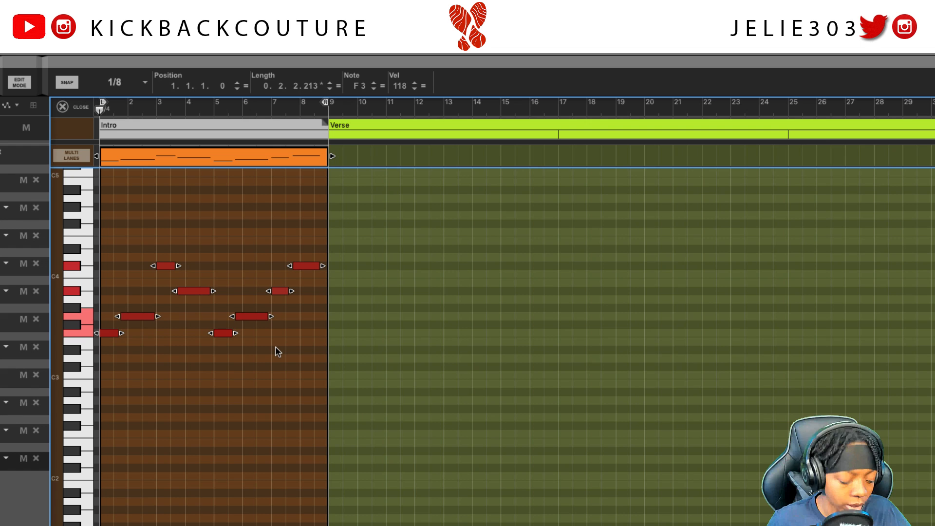
key("F8")
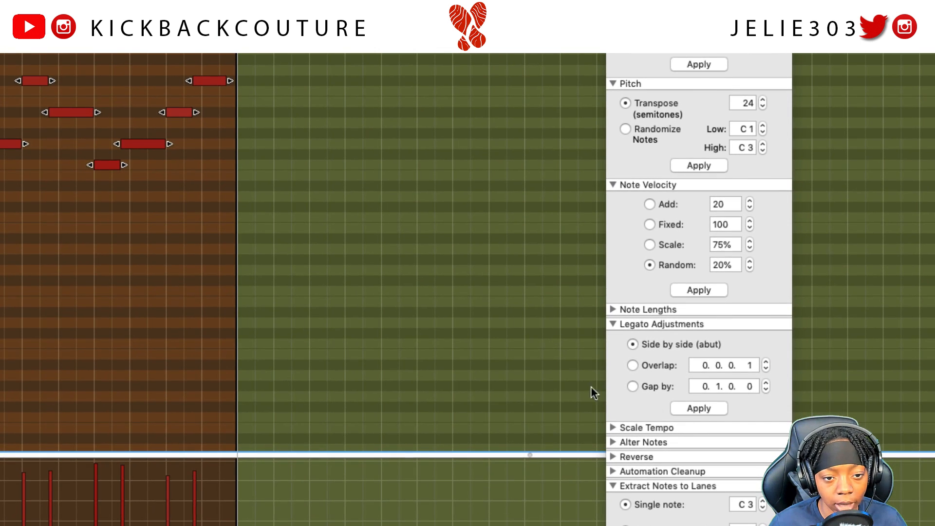
left_click(231, 81)
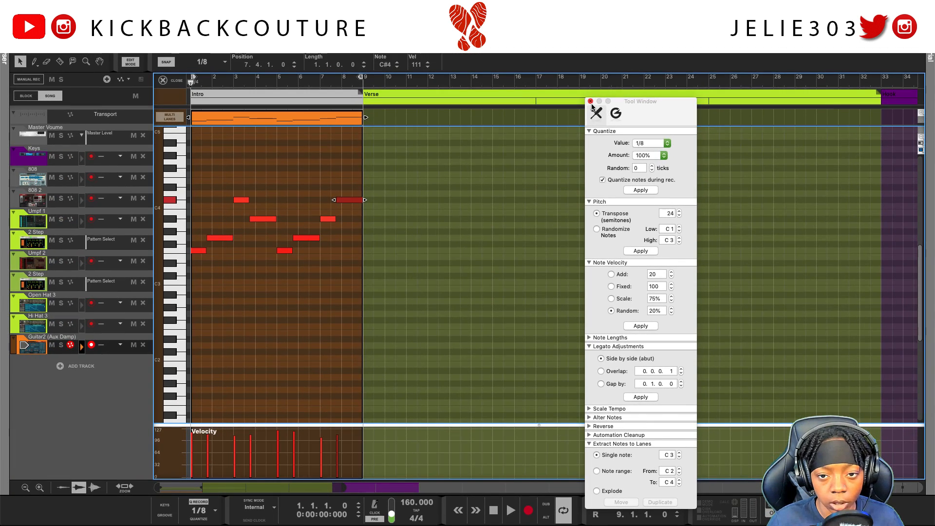
left_click(590, 102)
Play back the guitar melody and reverse its last two notes.
key("space")
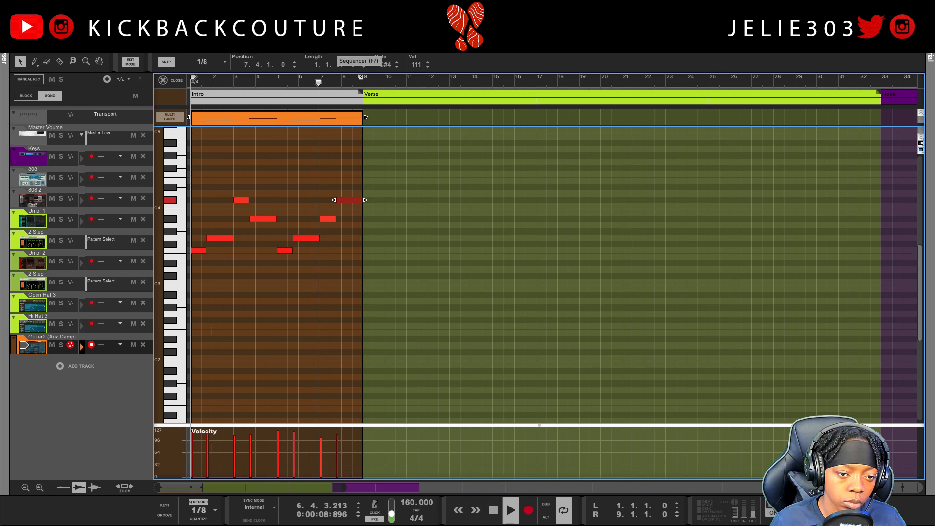
key("space")
left_click(328, 219, "shift")
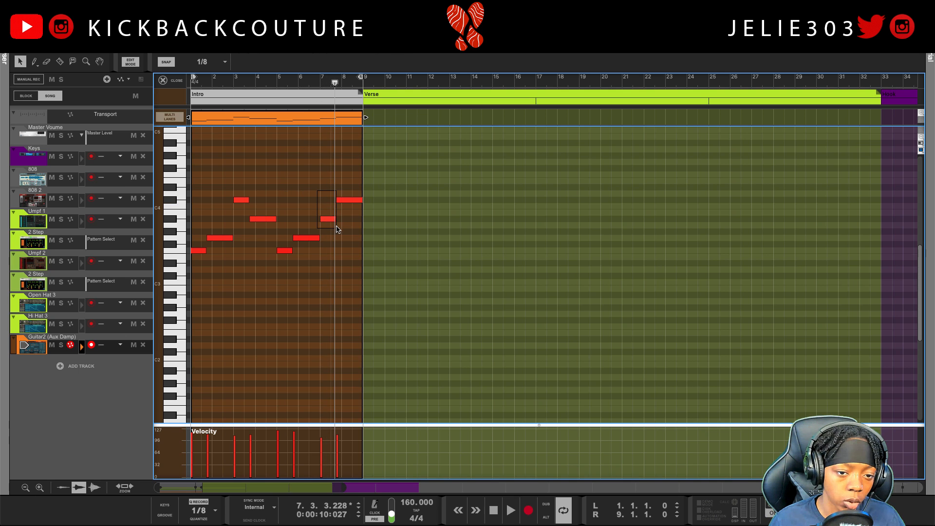
right_click(349, 200)
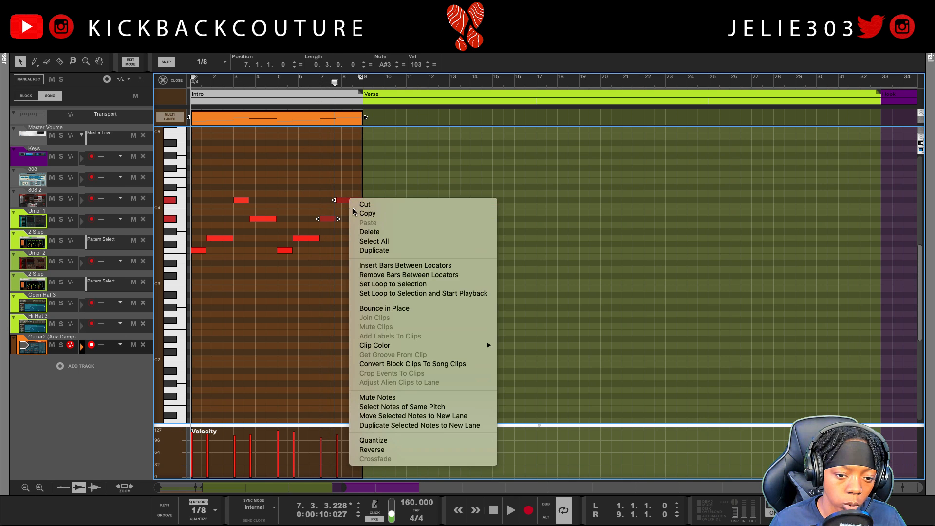
left_click(388, 449)
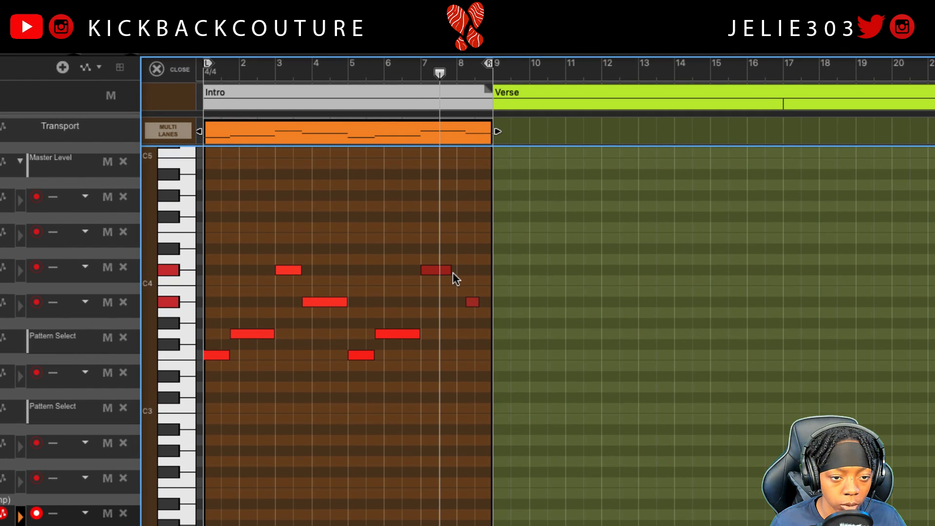
Move the final A#3 note back to bar 7 beat 4, extend it to bar 9, and trim the preceding C#4 to meet it.
left_click(481, 300)
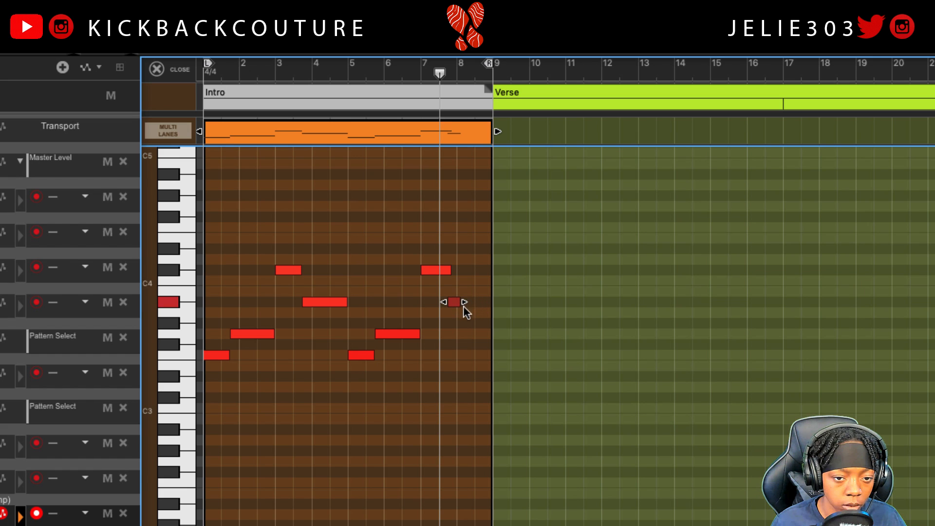
left_click_drag(495, 308, 498, 309)
left_click(458, 283)
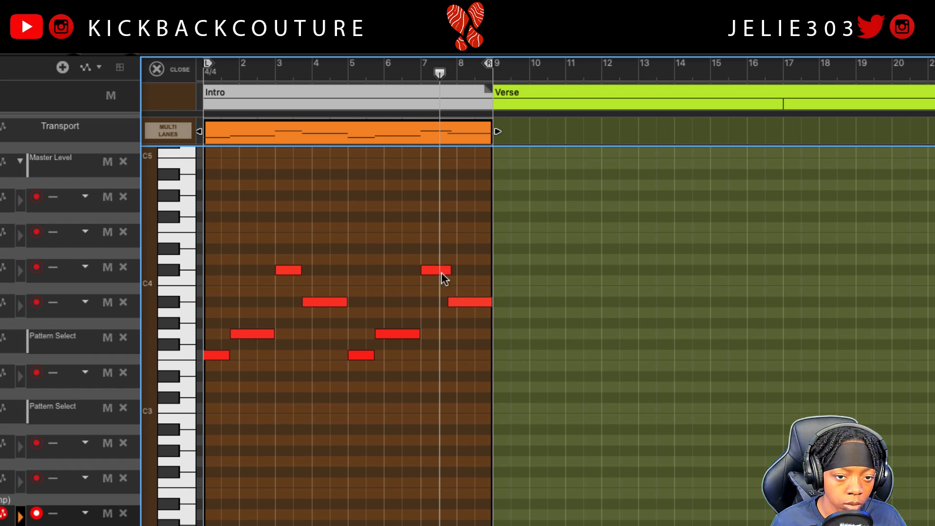
left_click(450, 272)
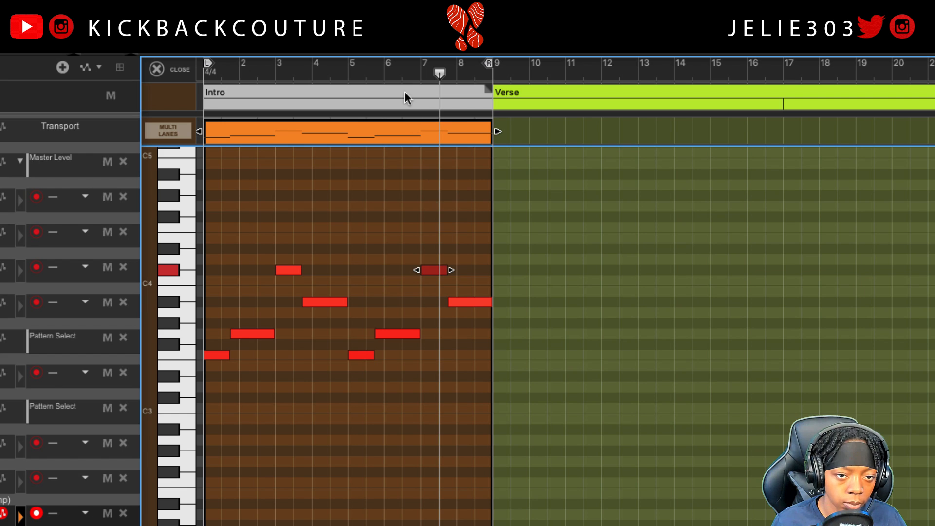
Play back the edited guitar melody from around bar 6.
left_click(402, 72)
key("space")
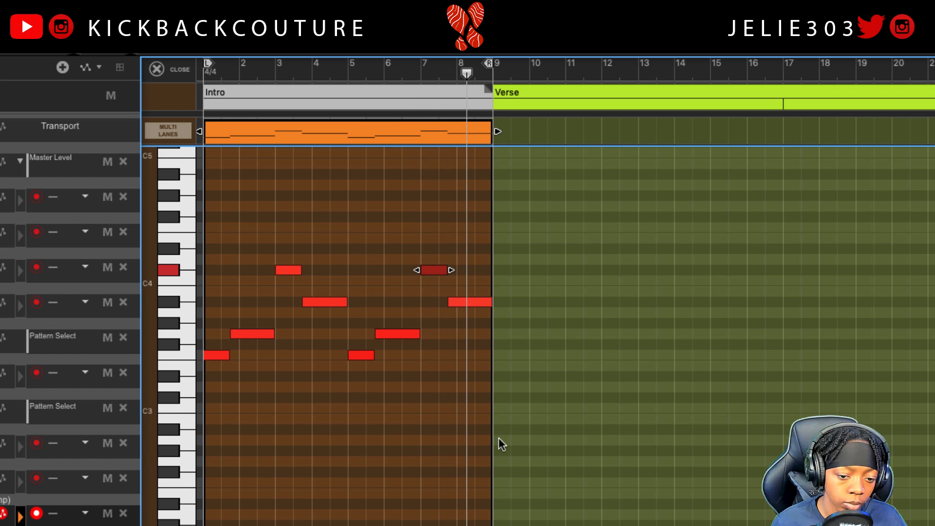
key("space")
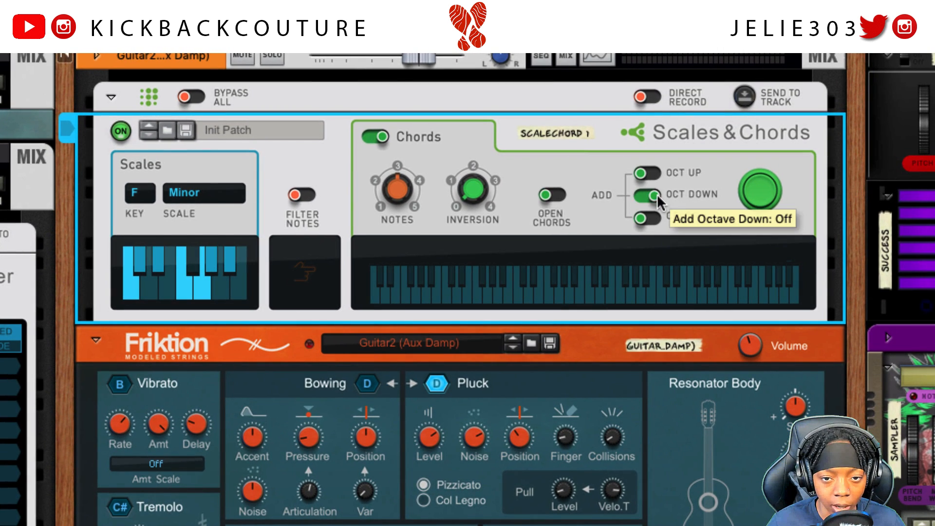
Add the octave up, octave down and color notes to the chords, and set the number of notes to 4.
left_click(648, 173)
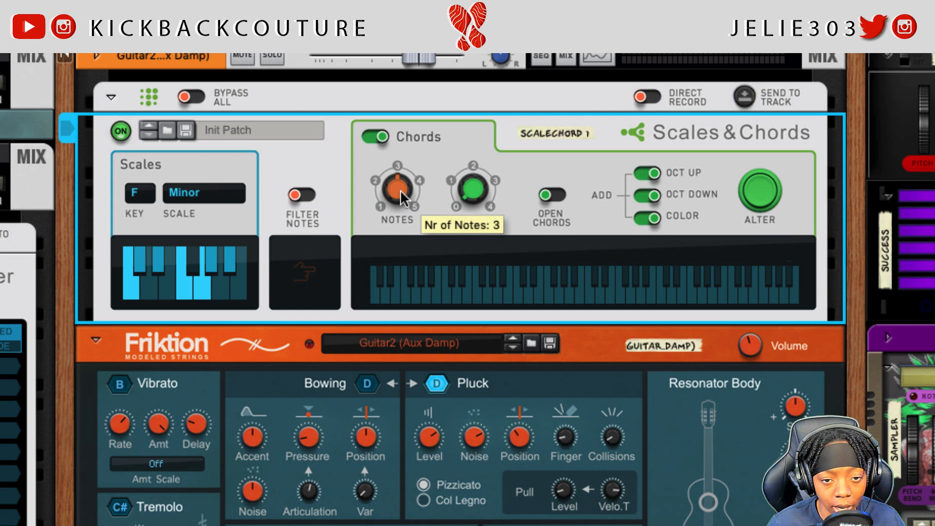
left_click_drag(400, 190, 399, 182)
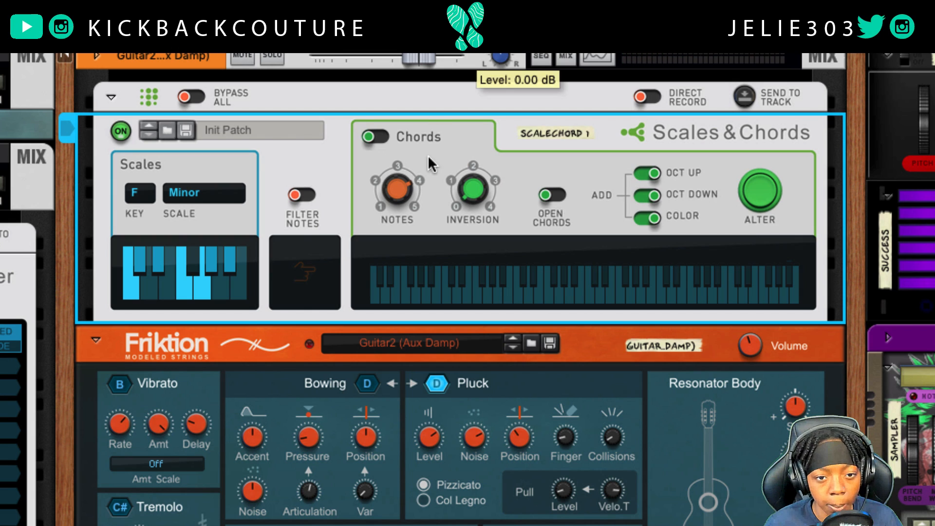
left_click(376, 138)
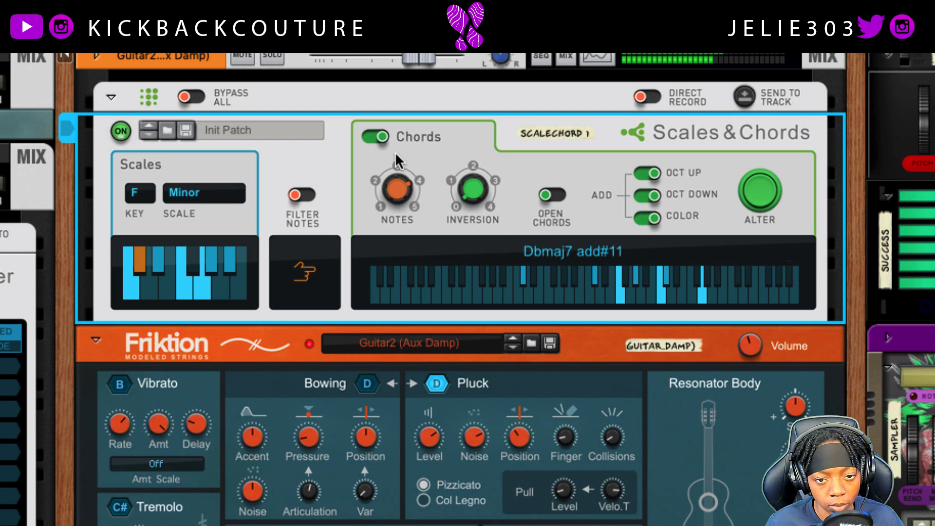
Compare the chords with and without the added color note, and turn on open chords.
left_click(650, 218)
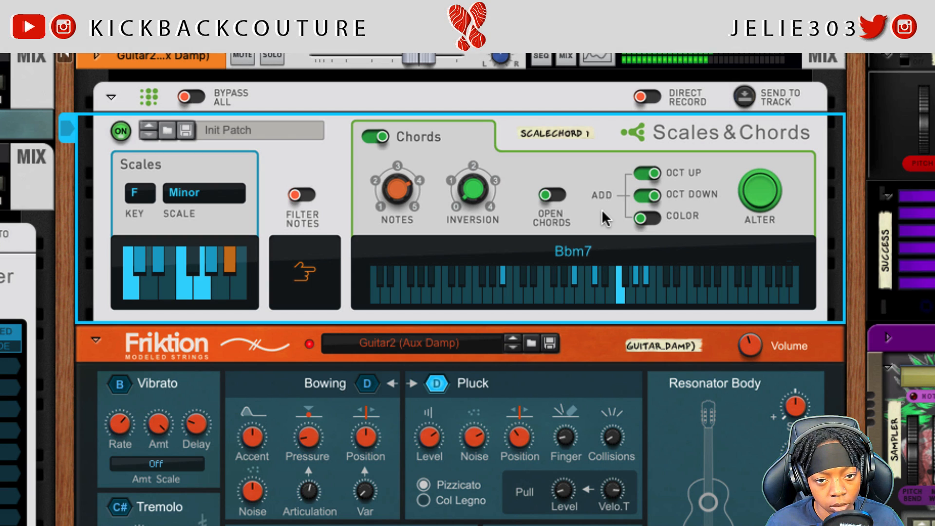
left_click(657, 218)
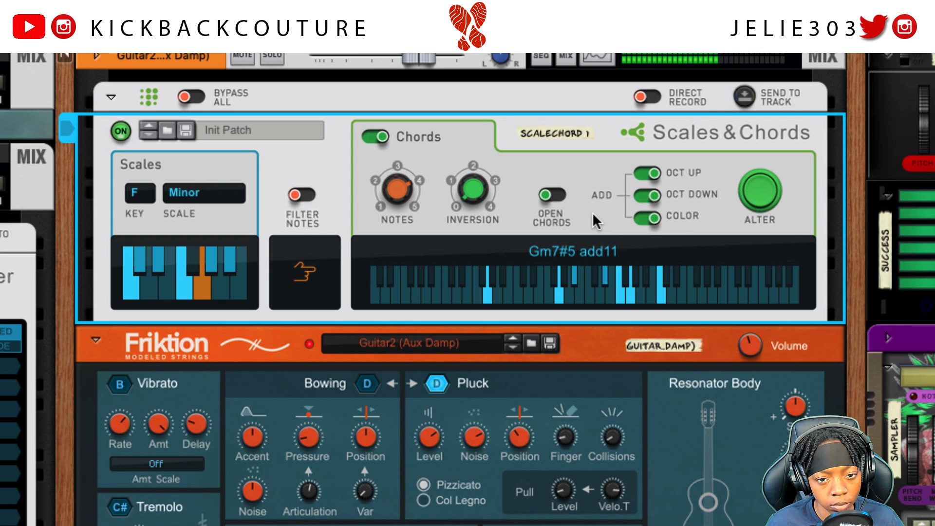
left_click(554, 197)
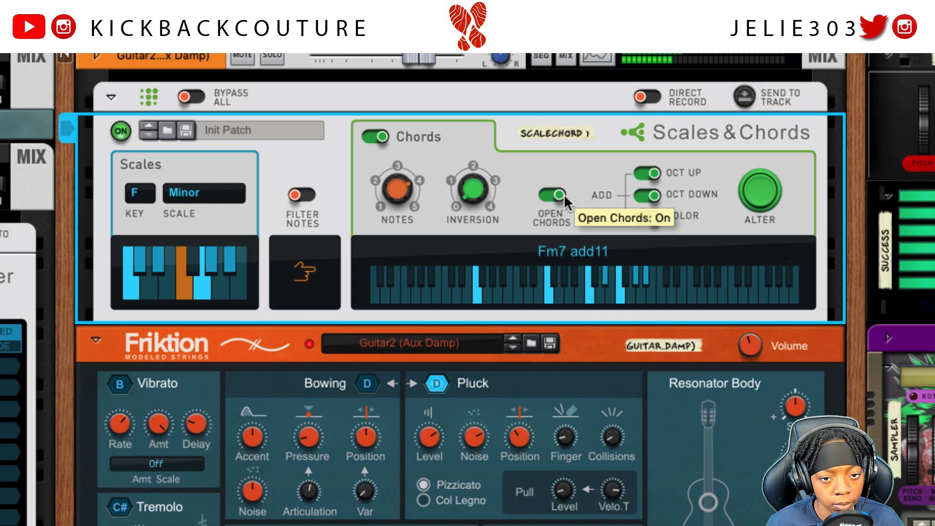
Load the Guitar (Aux Damp) patch from the plucked instruments into Friktion, and play back the chords.
left_click(706, 524)
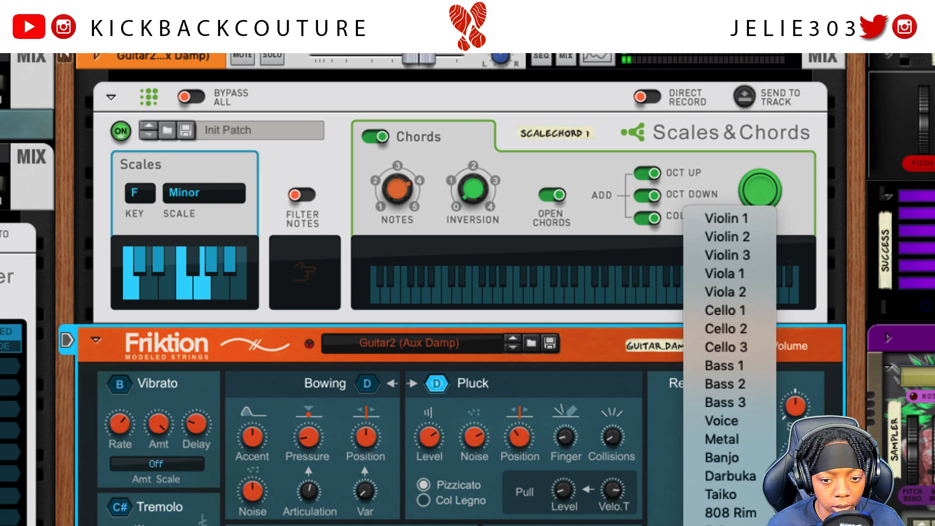
left_click(694, 524)
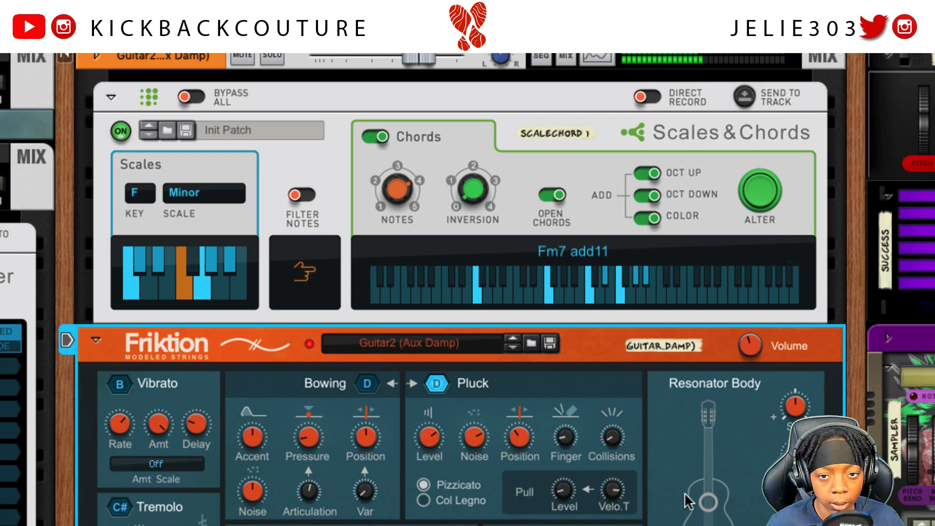
left_click(532, 343)
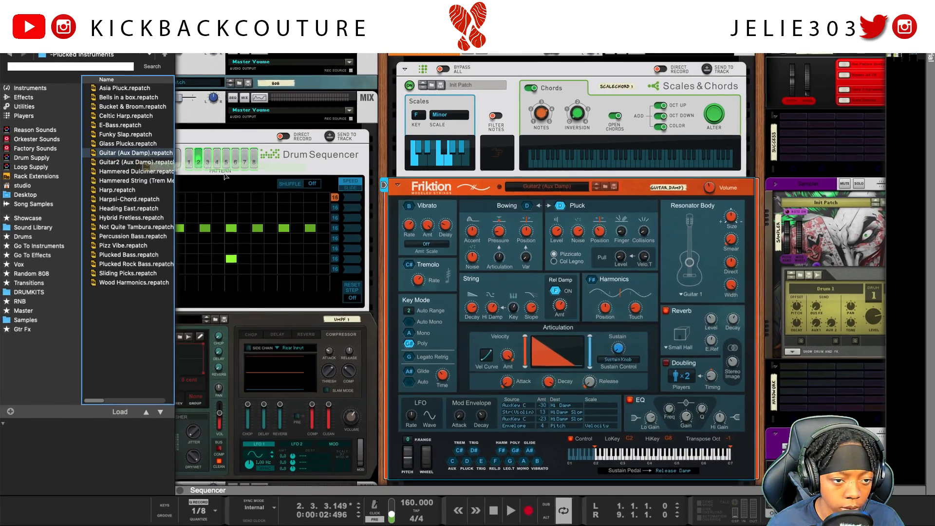
key("space")
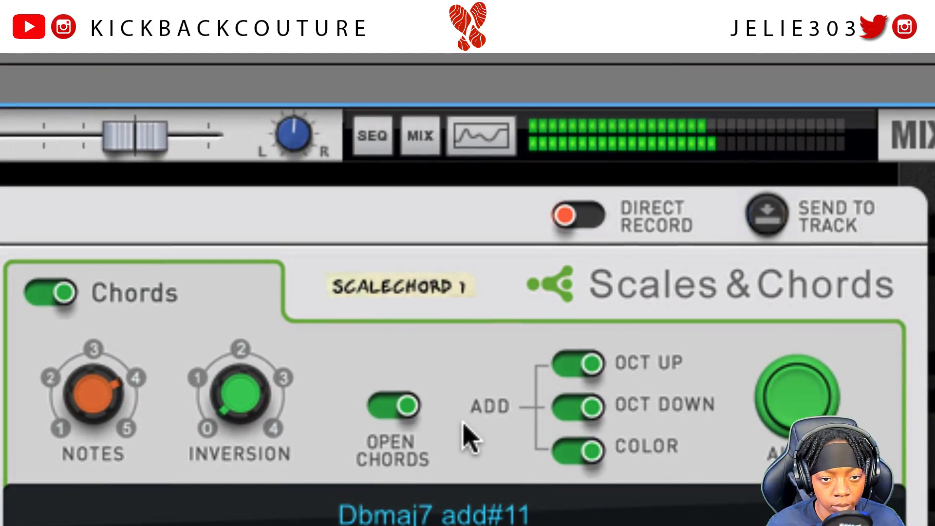
Send the Scales & Chords output to the guitar track, and open the intro clip's chord notes in the sequencer.
key("space")
left_click(760, 230)
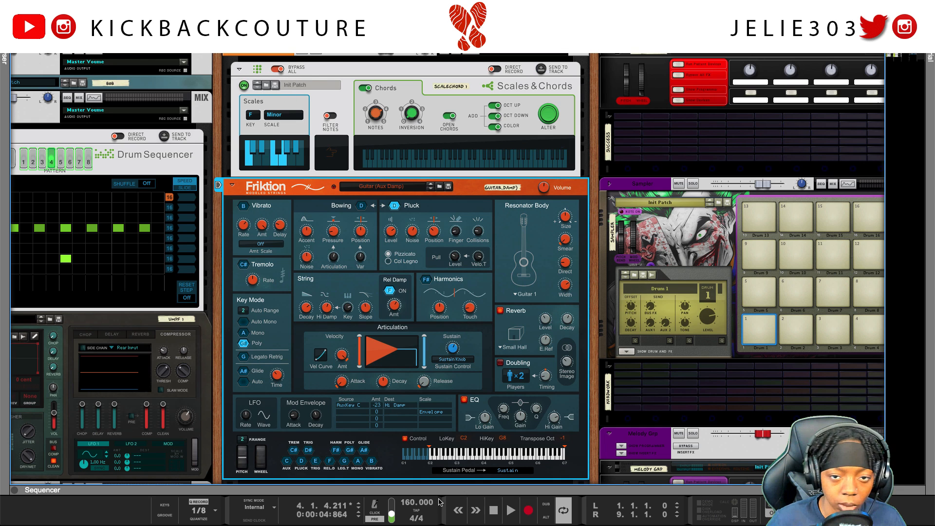
left_click_drag(445, 440, 390, 57)
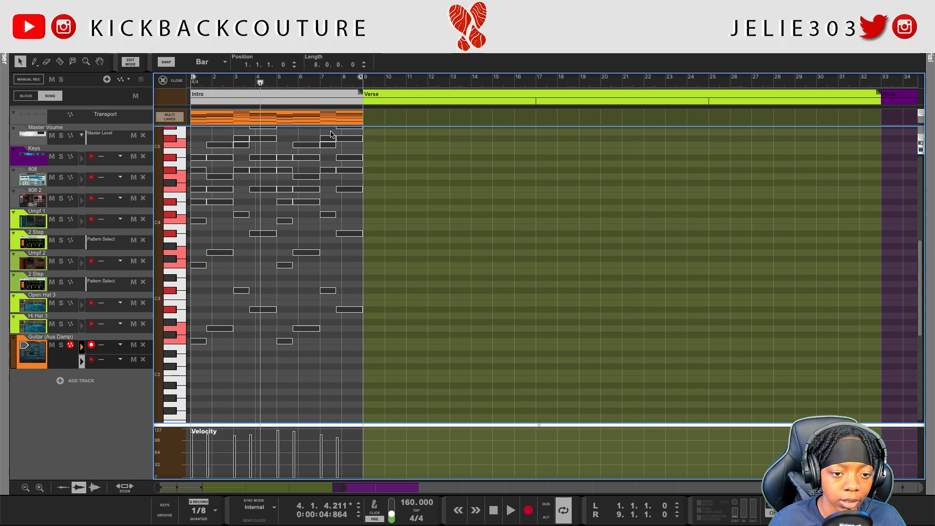
double_click(248, 128)
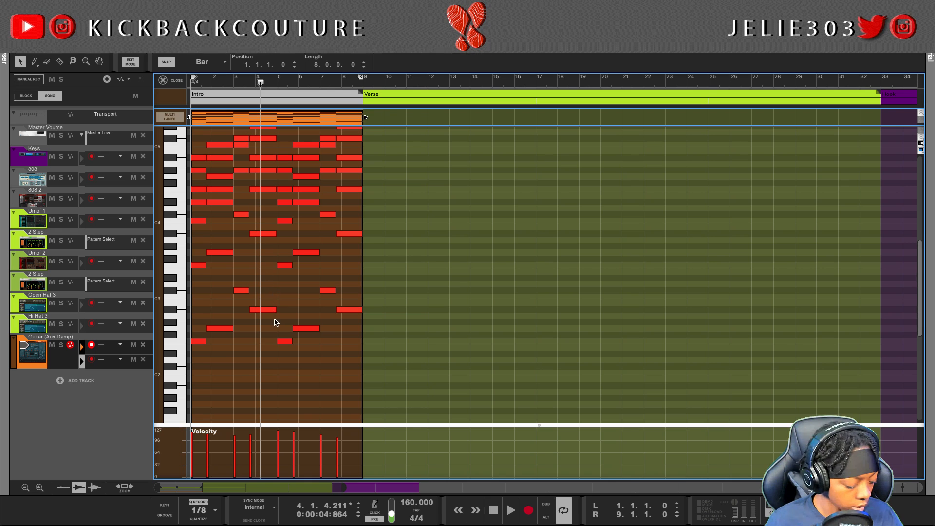
Set the sequencer snap to Grid for editing the intro chord notes.
key("h")
key("h")
key("h")
key("h")
key("h")
key("h")
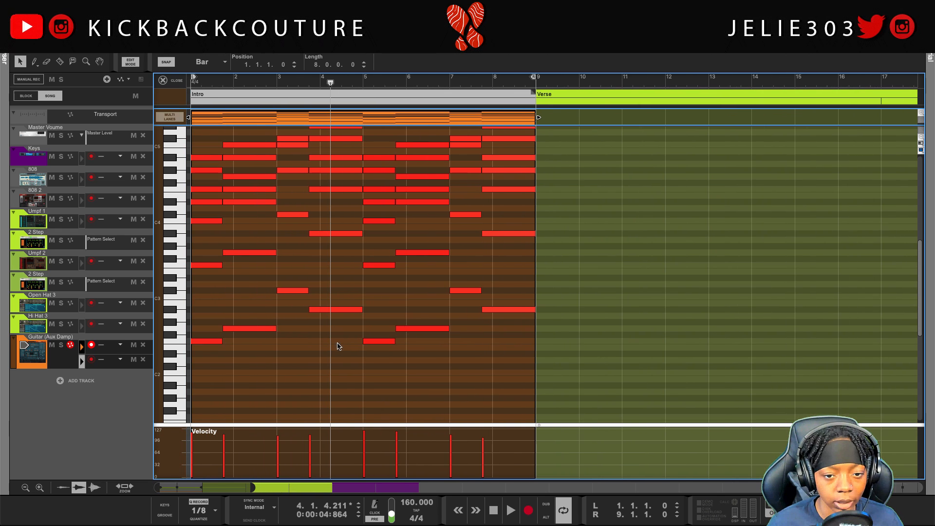
key("h")
key("h")
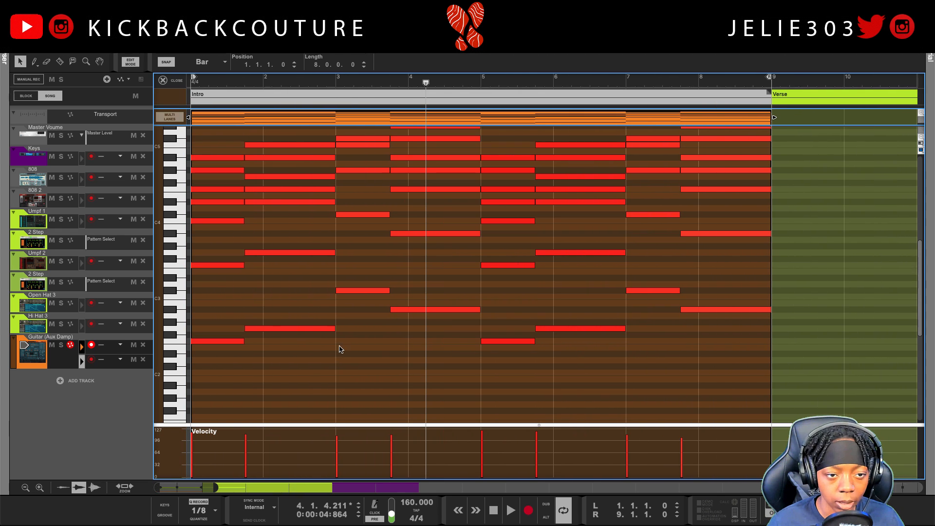
key("h")
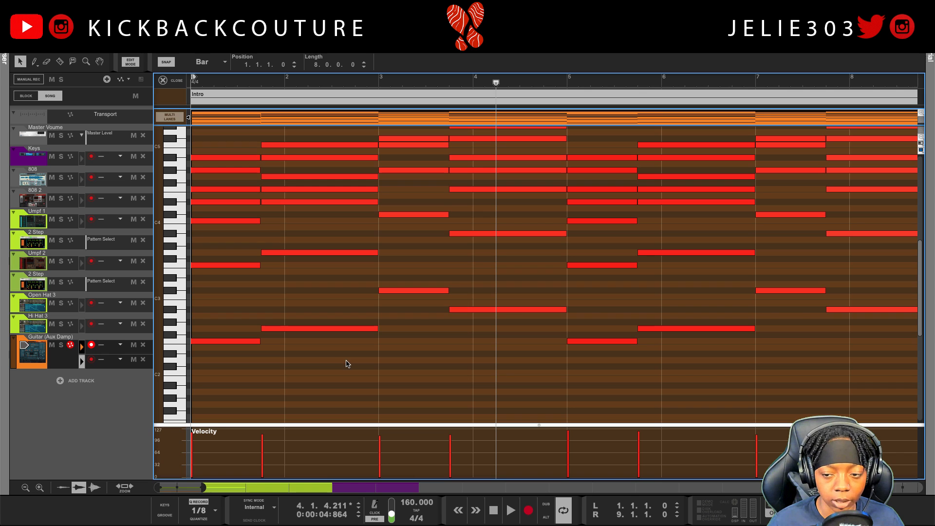
scroll(346, 363, "up", 10)
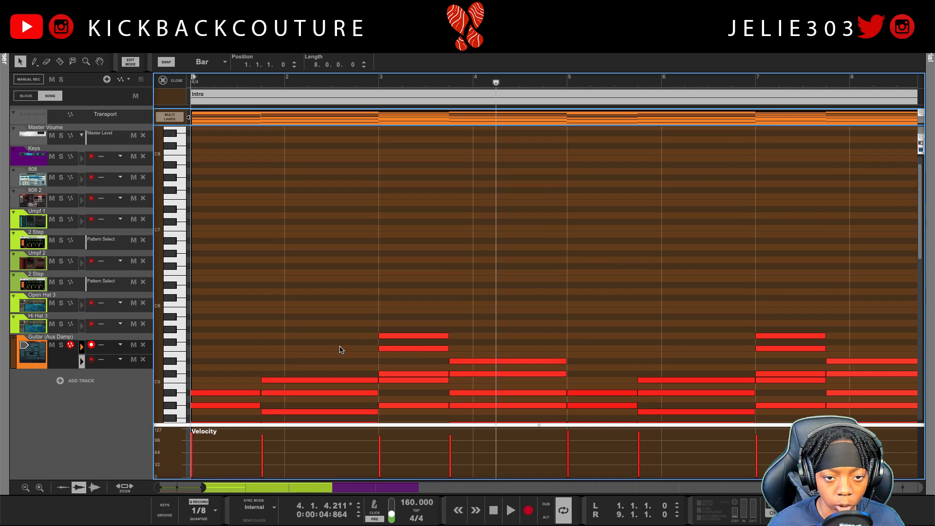
scroll(340, 350, "down", 9)
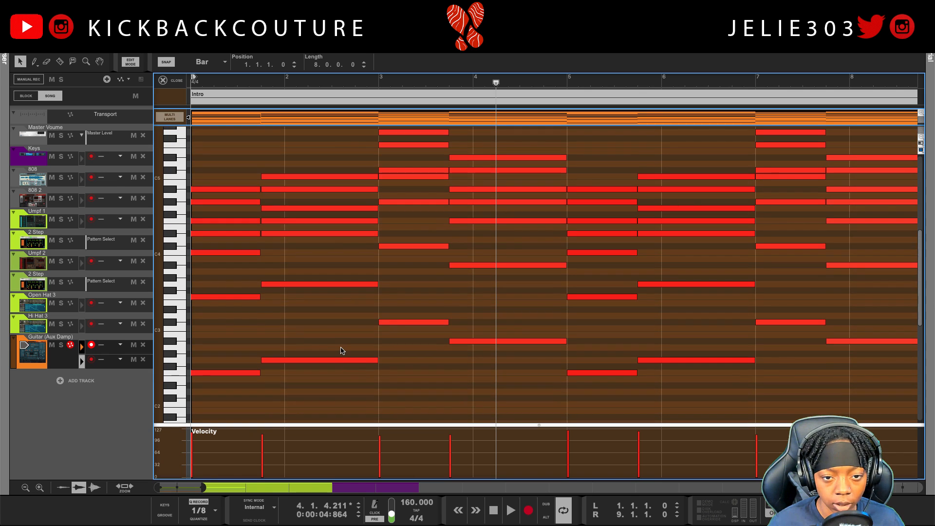
scroll(341, 351, "up", 2)
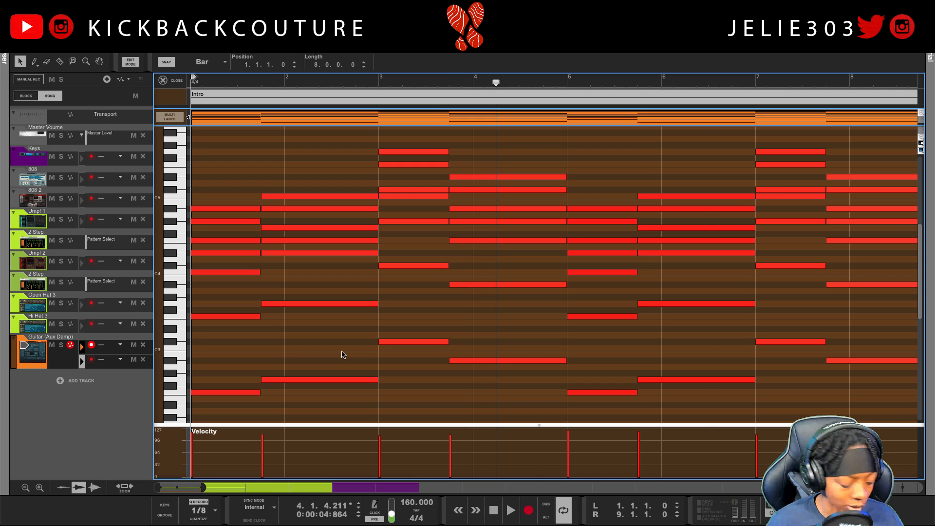
scroll(343, 355, "right", 2)
scroll(340, 353, "left", 2)
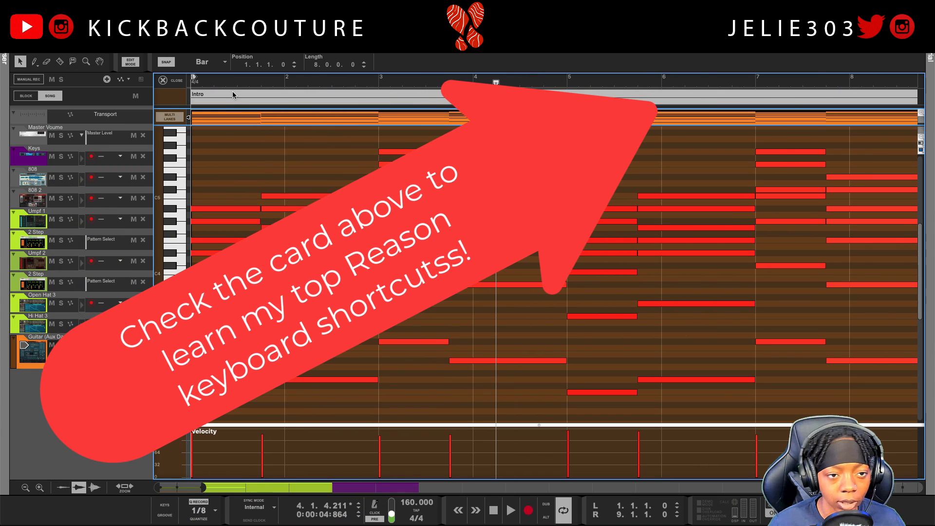
left_click(213, 61)
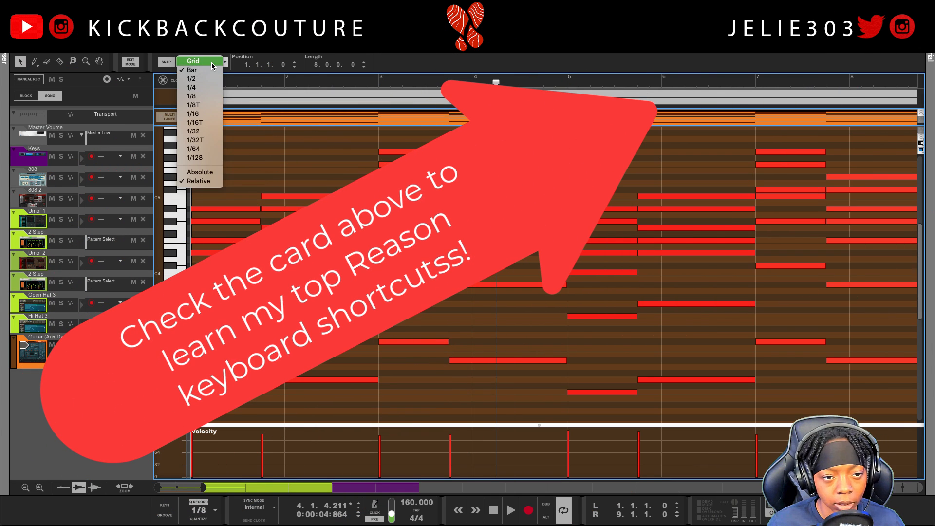
left_click(208, 61)
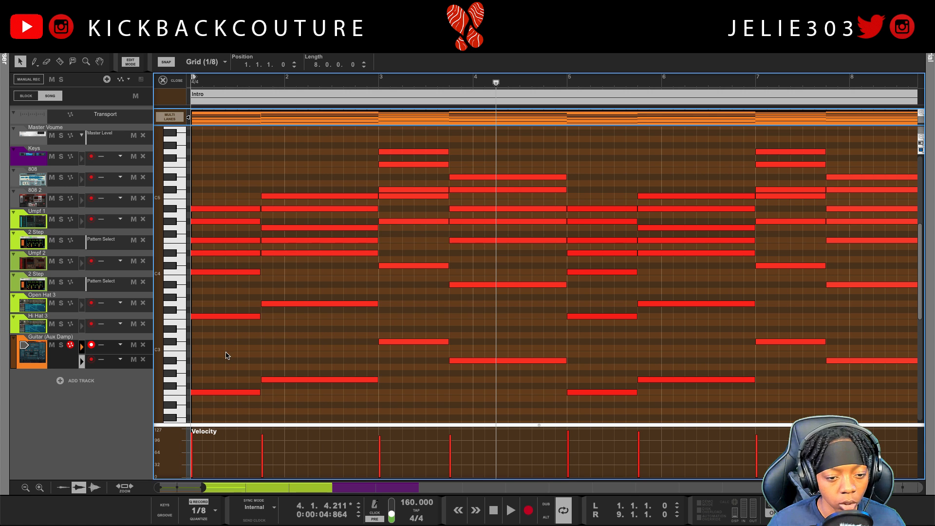
With 1/8 snap, slice the lowest F2 note at beats 2 and 3 of bar 1, and play it back.
left_click_drag(226, 345, 224, 392)
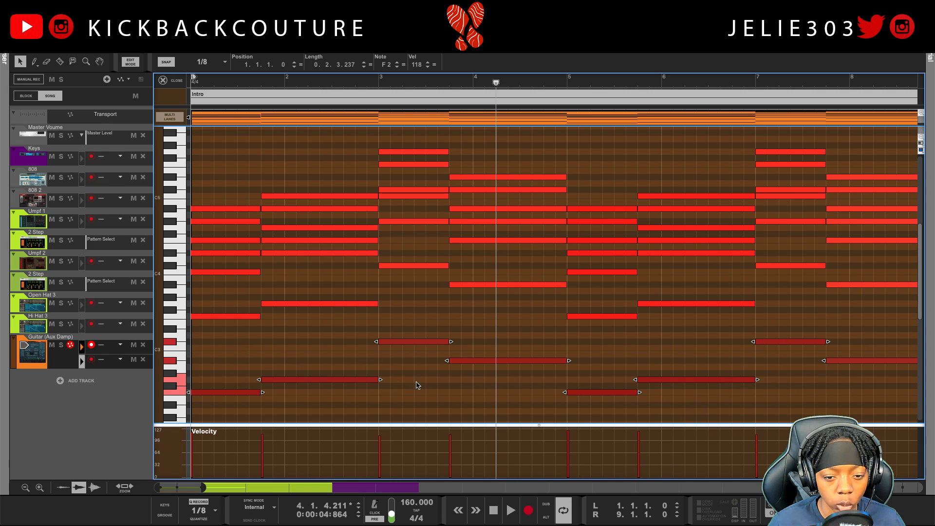
left_click(240, 351)
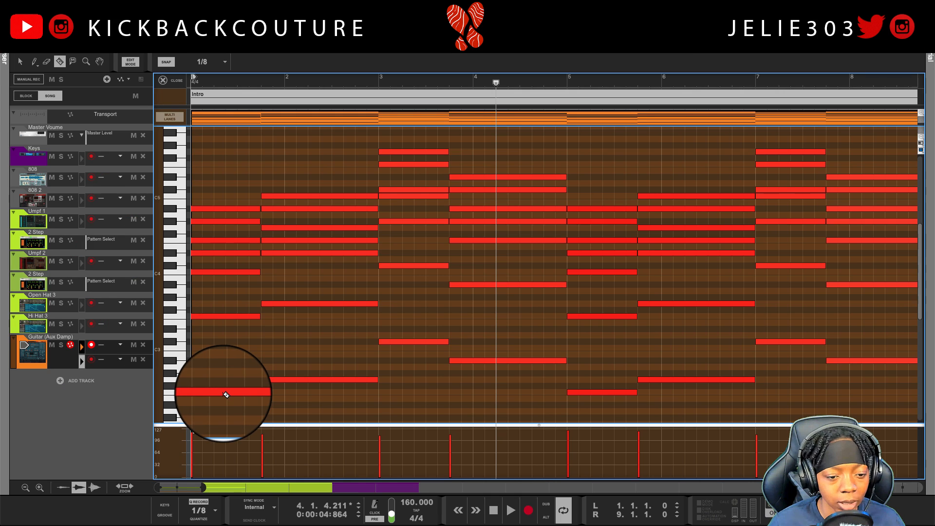
left_click(215, 392)
left_click(239, 393)
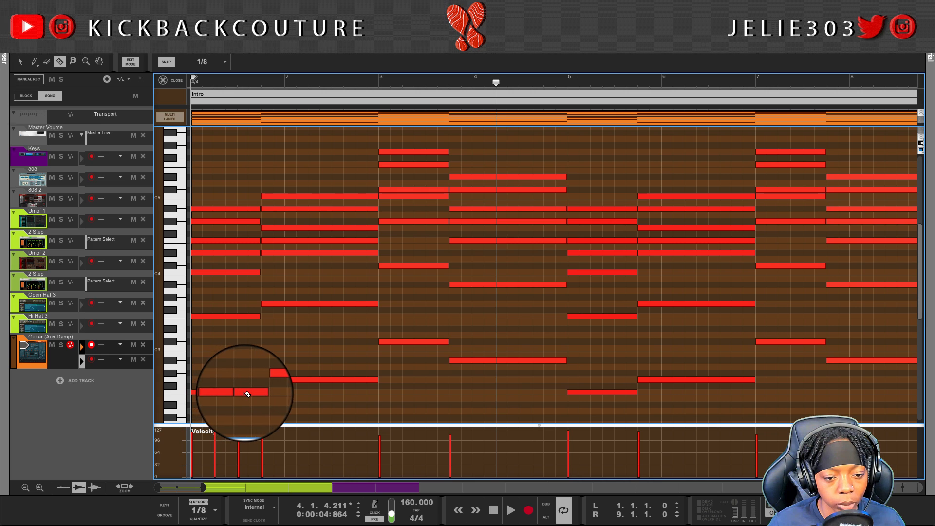
key("Home")
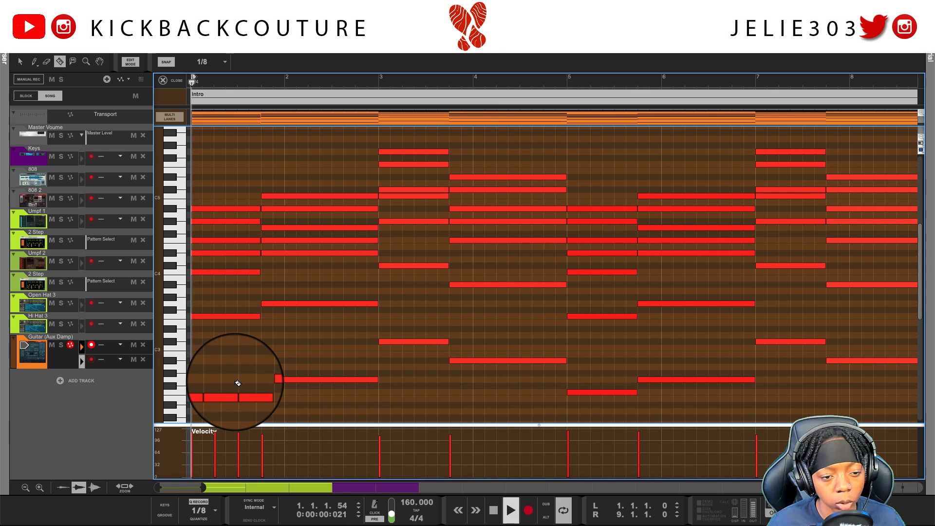
key("space")
Slice the second bass note at beats 2, 3 and 4 of bar 2, and the third at beats 2 and 3 of bar 3.
left_click(309, 380)
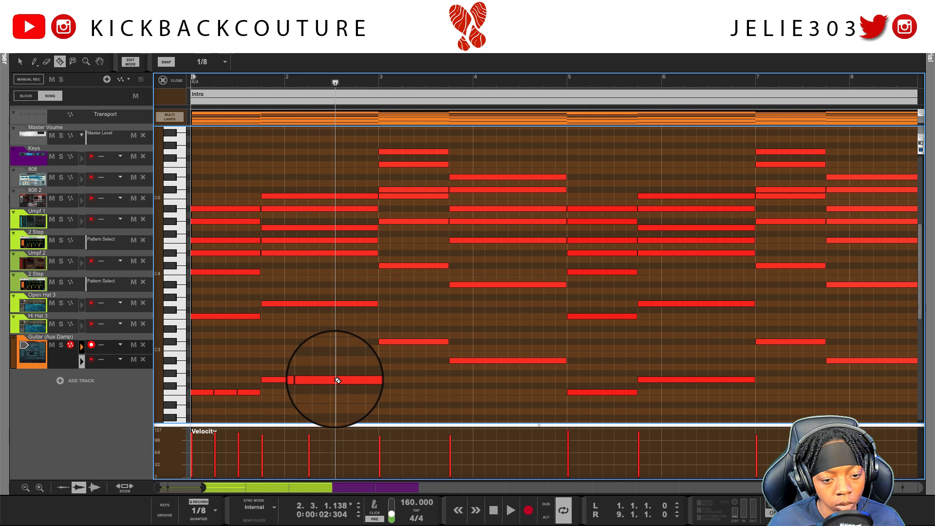
left_click(337, 380)
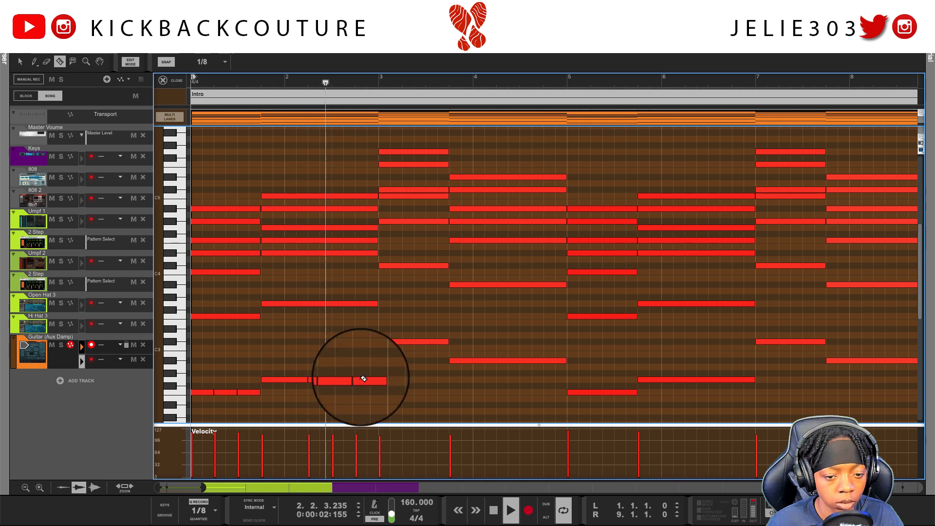
left_click(403, 342)
left_click(426, 342)
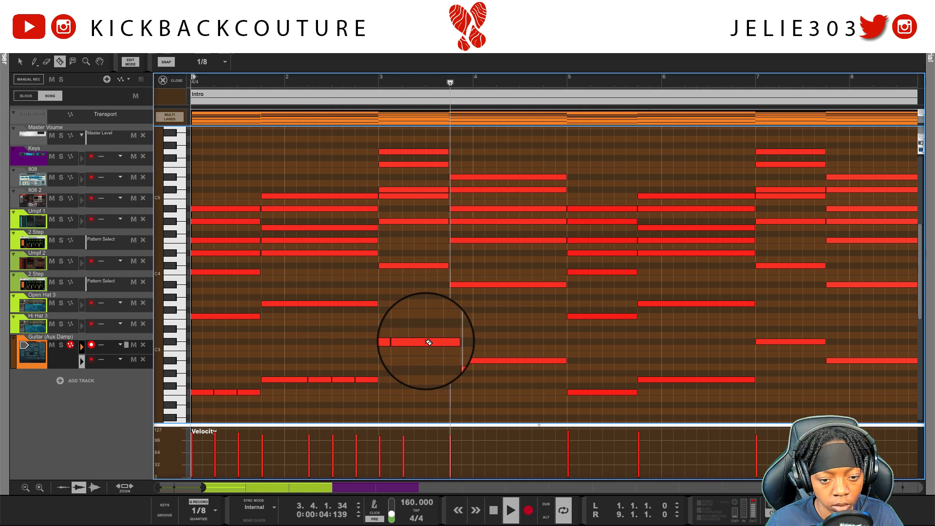
key("space")
key("space")
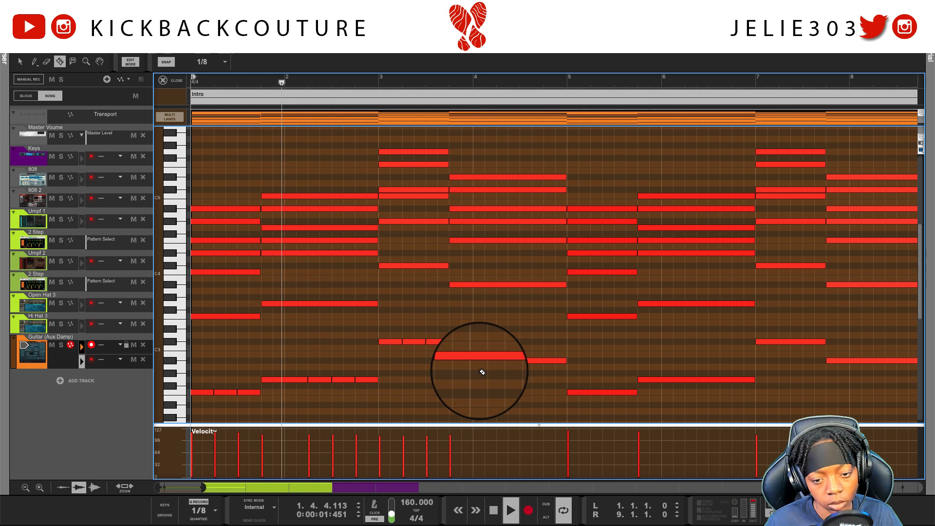
Slice the fourth bass note at beats 2, 3 and 4 of bar 4, and the bar 5 bass note at beats 2 and 3.
left_click(498, 361)
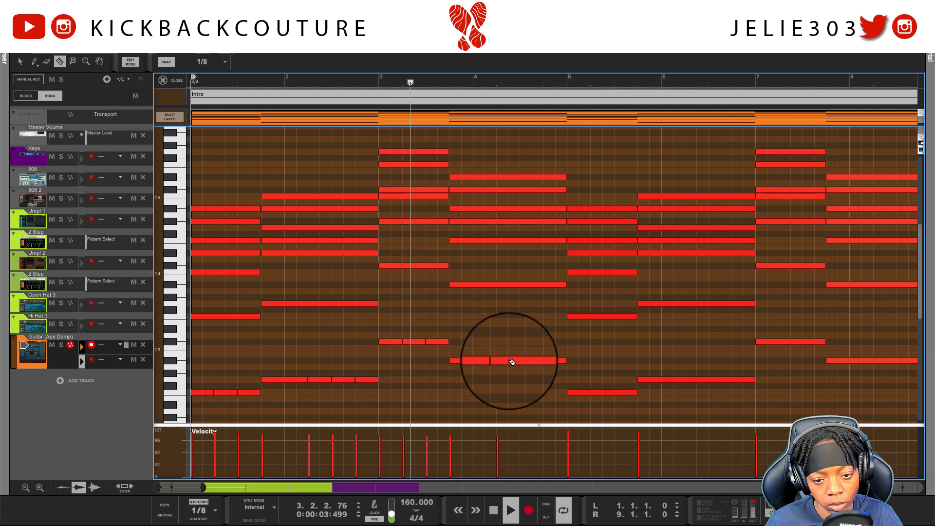
left_click(521, 361)
left_click(545, 361)
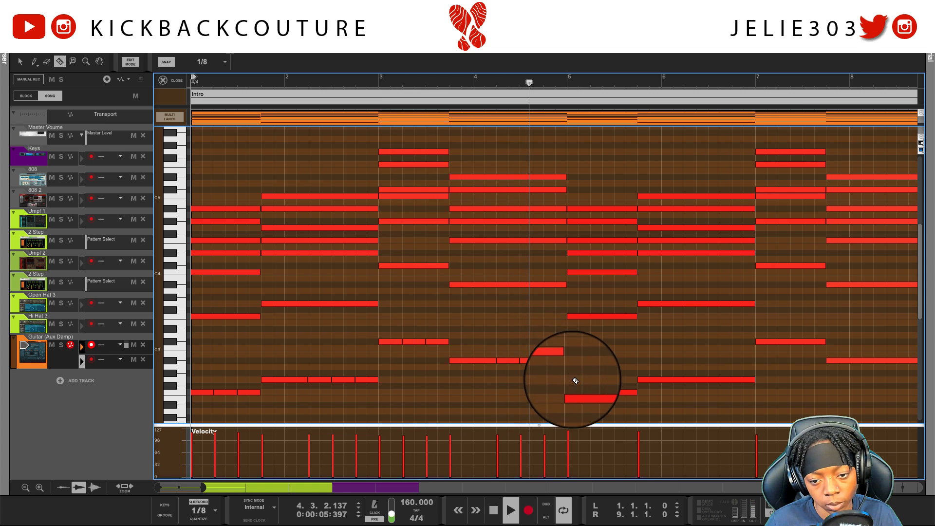
left_click(604, 393)
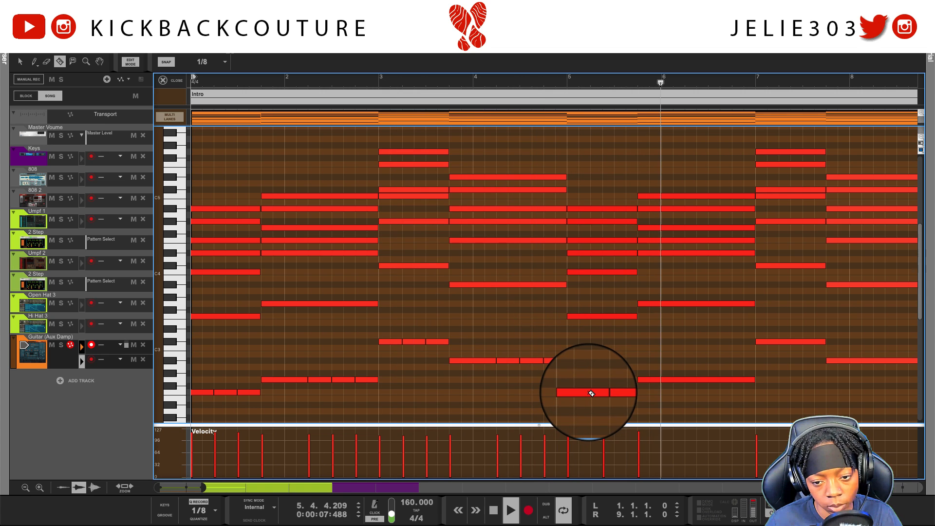
Undo the last slice, cut the bar 5 bass note at beats 2 and 3, and the bar 6 bass note at beats 2, 3 and 4.
key("ctrl+z")
left_click(592, 394)
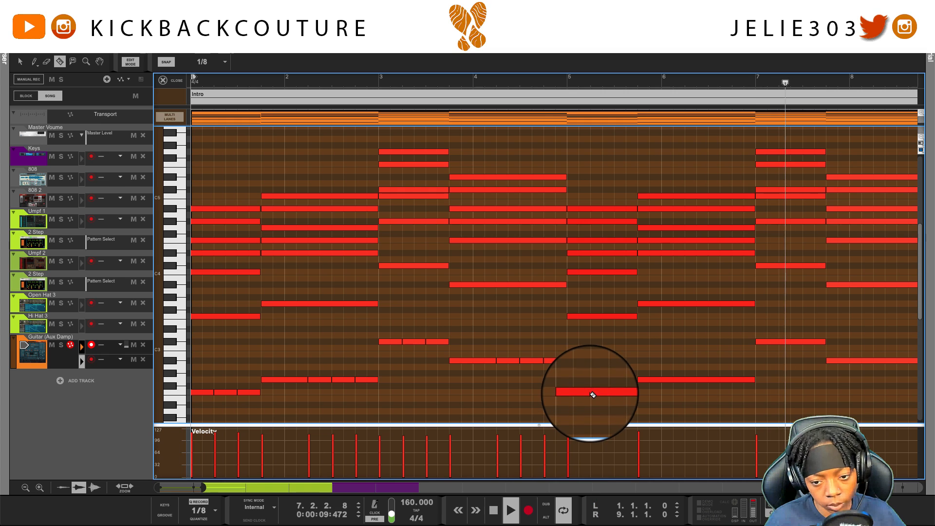
left_click(615, 393)
left_click(686, 380)
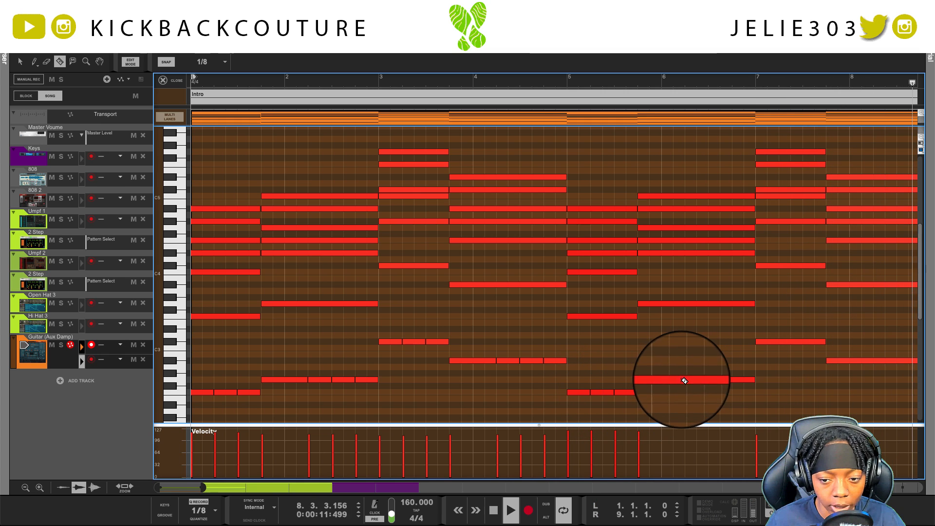
left_click(710, 381)
left_click(733, 381)
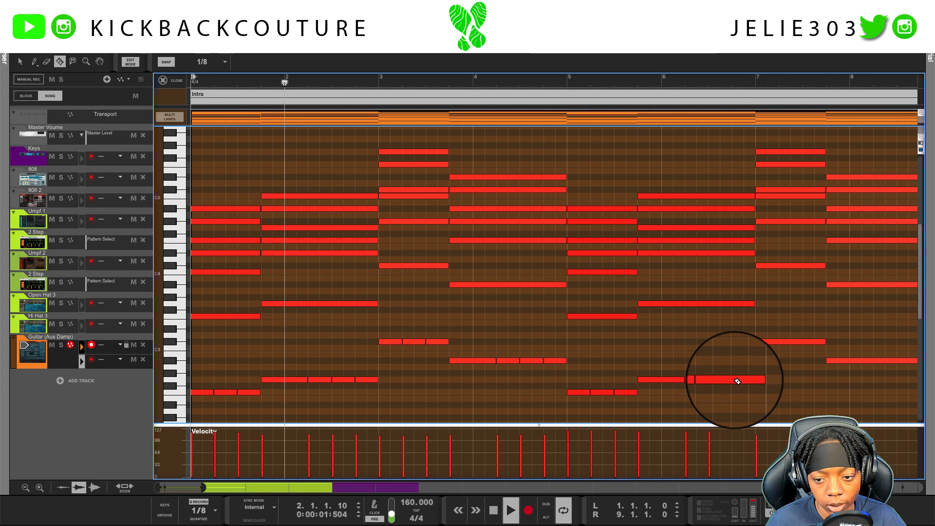
Slice the bar 7 bass note at beats 2 and 3, and the last bass note at beats 2 and 3 of bar 8.
left_click(780, 342)
left_click(804, 343)
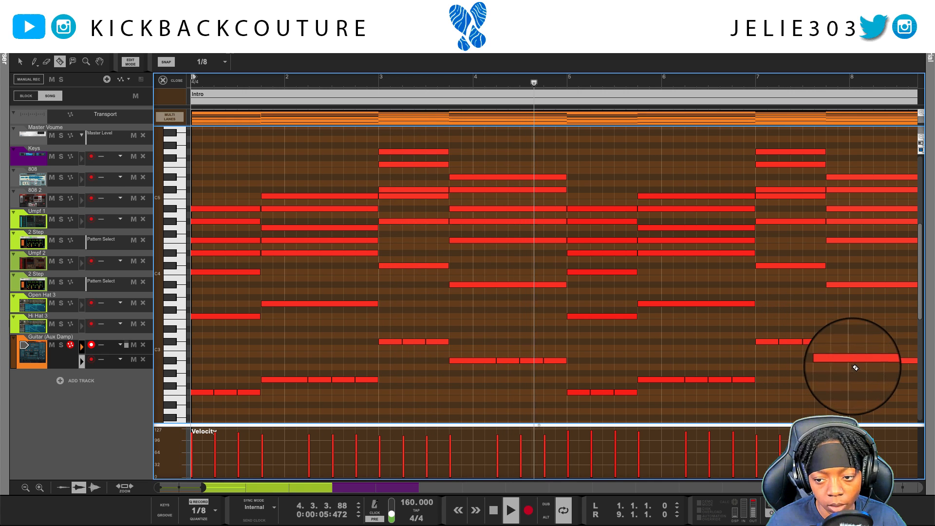
left_click(875, 362)
left_click(898, 361)
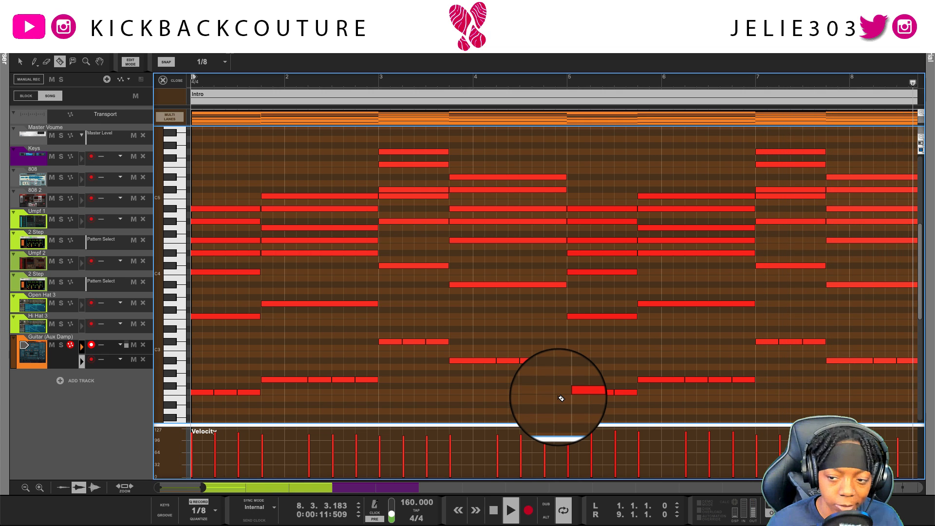
Stop playback, return to the song start in the song view, and reopen the intro guitar clip's notes for editing.
key("b")
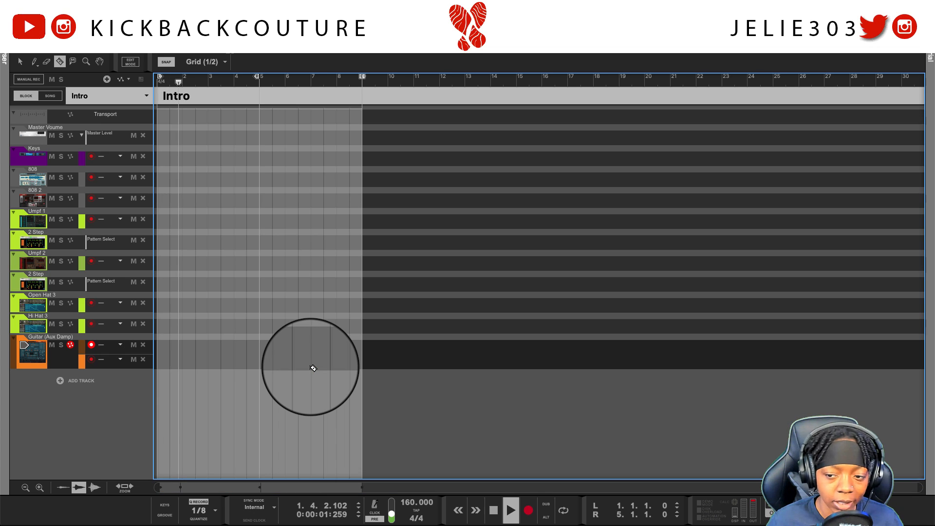
key("b")
key("space")
key("shift+Return")
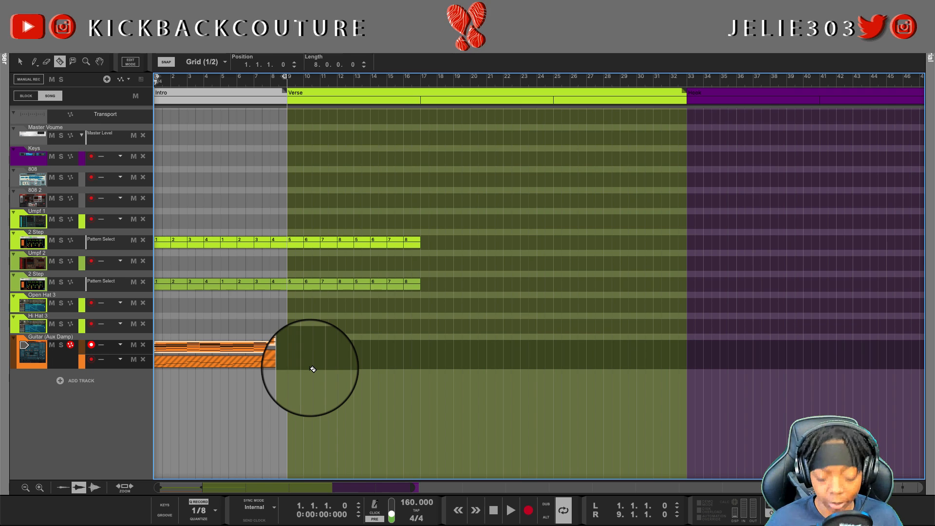
key("shift+Tab")
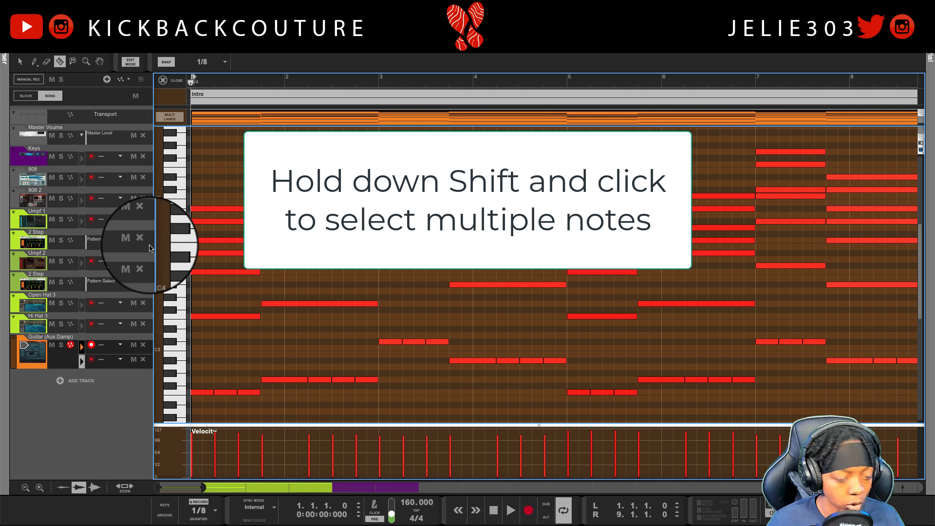
Shorten the second-lowest note of all eight chords to start one beat later, and nudge them slightly off the grid.
key("q")
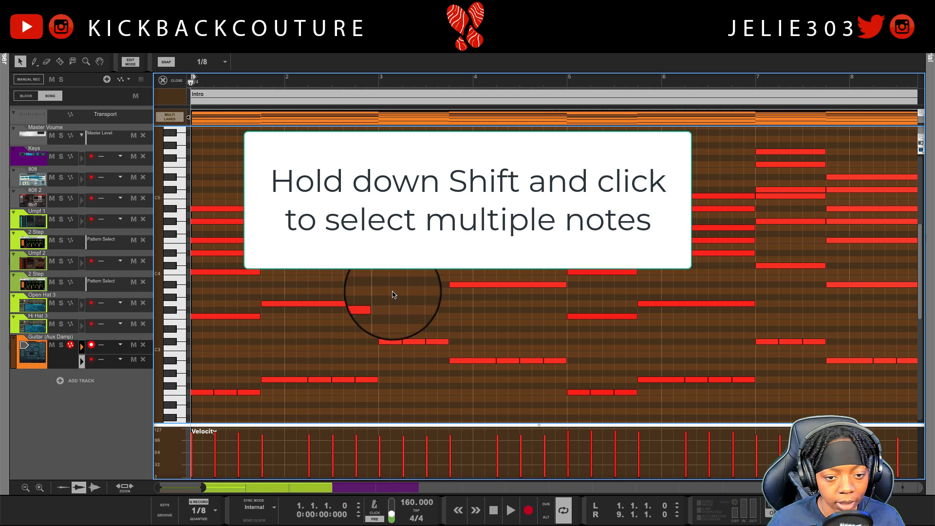
left_click(241, 317)
left_click(317, 304, "shift")
left_click(413, 266, "shift")
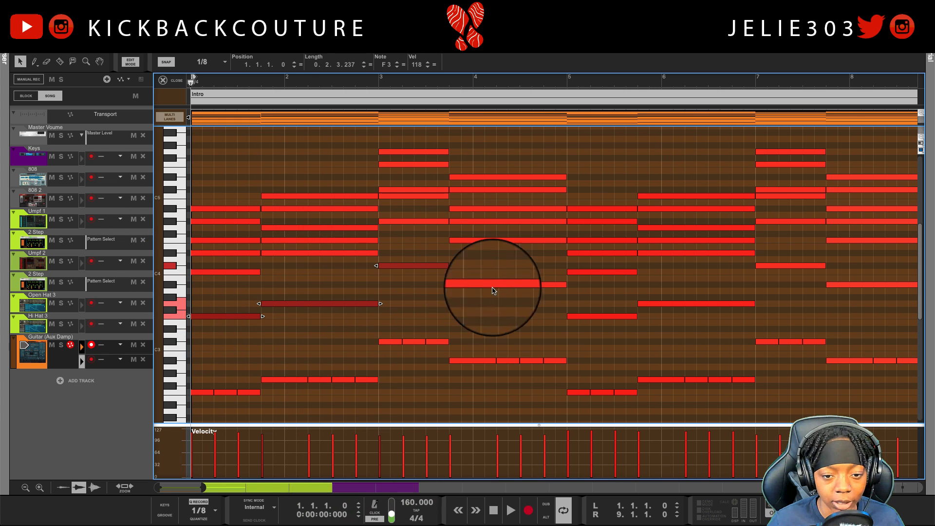
left_click(494, 285, "shift")
left_click(602, 316, "shift")
left_click(692, 303, "shift")
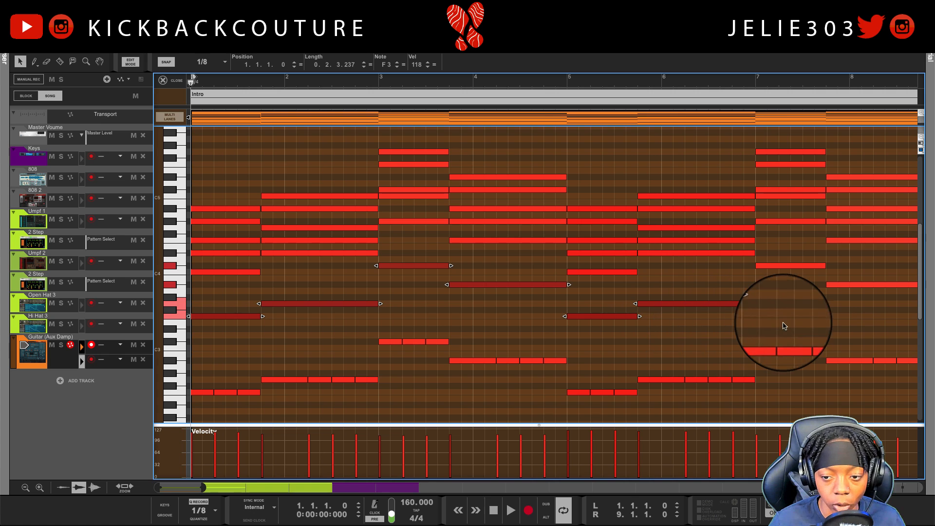
left_click(852, 285, "shift")
left_click(808, 265, "shift")
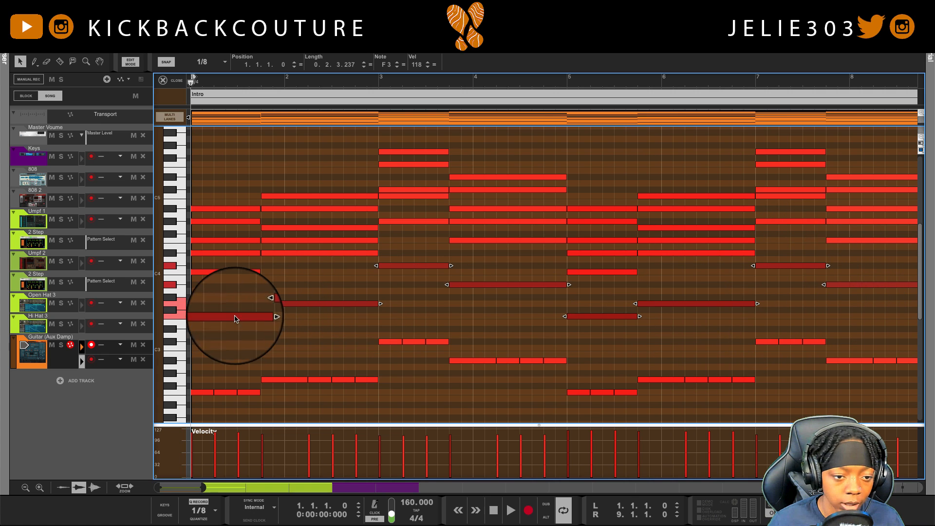
left_click_drag(192, 317, 217, 322)
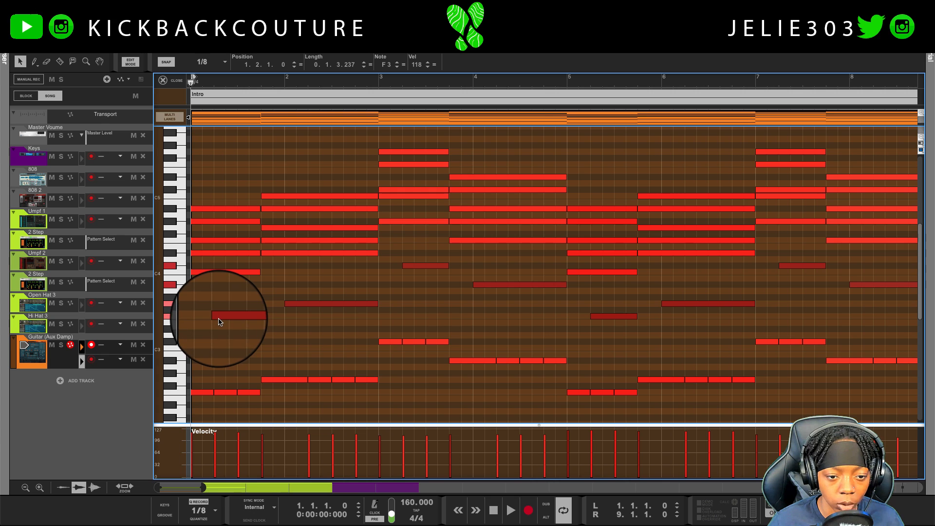
mouse_move(218, 321)
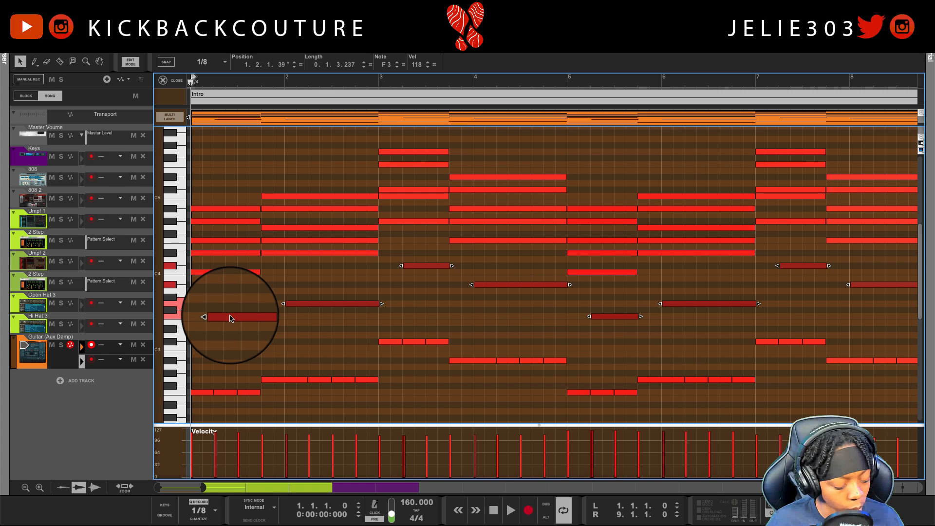
Play the intro back and slice the second-lowest note of each chord about half a beat before its end.
key("r")
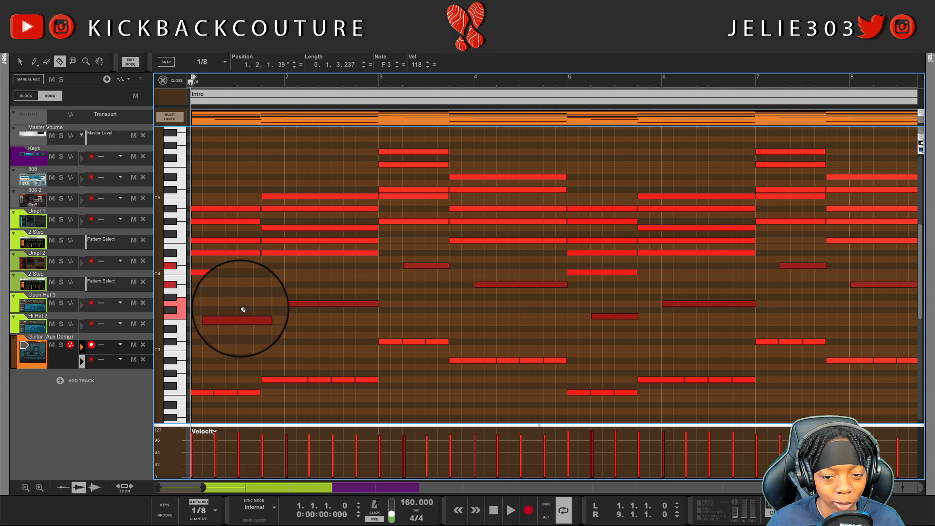
key("space")
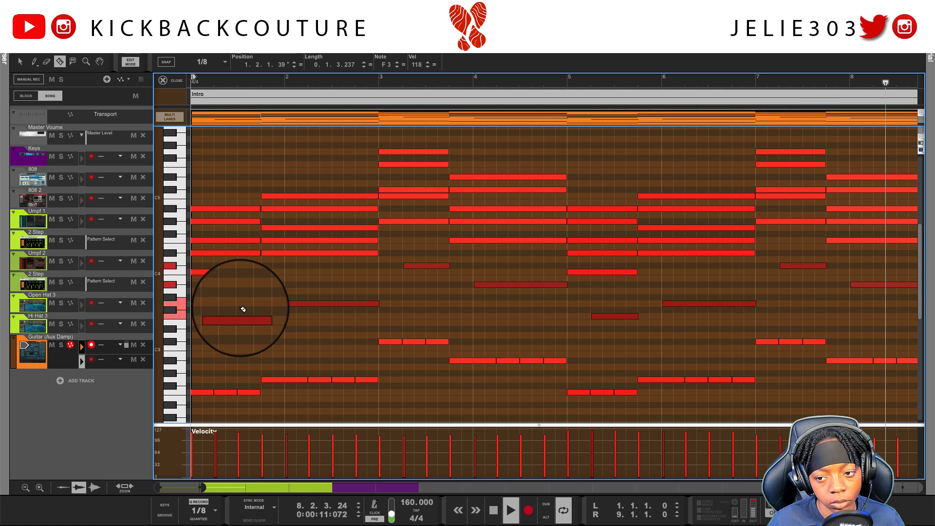
key("space")
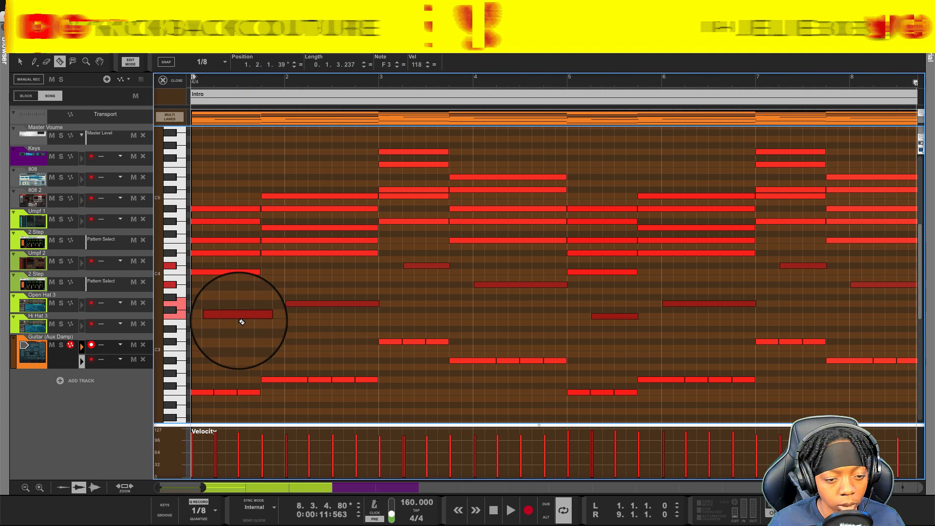
left_click_drag(252, 318, 370, 304)
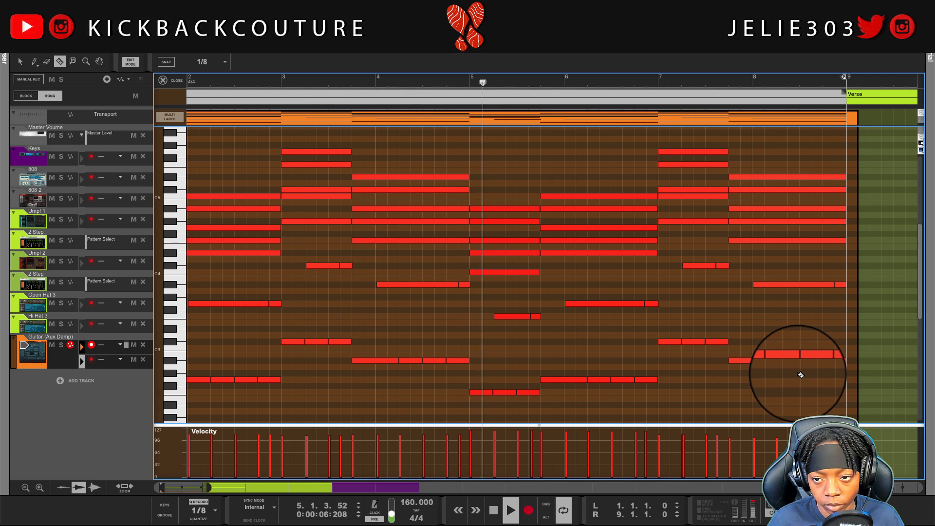
scroll(633, 366, "left", 3)
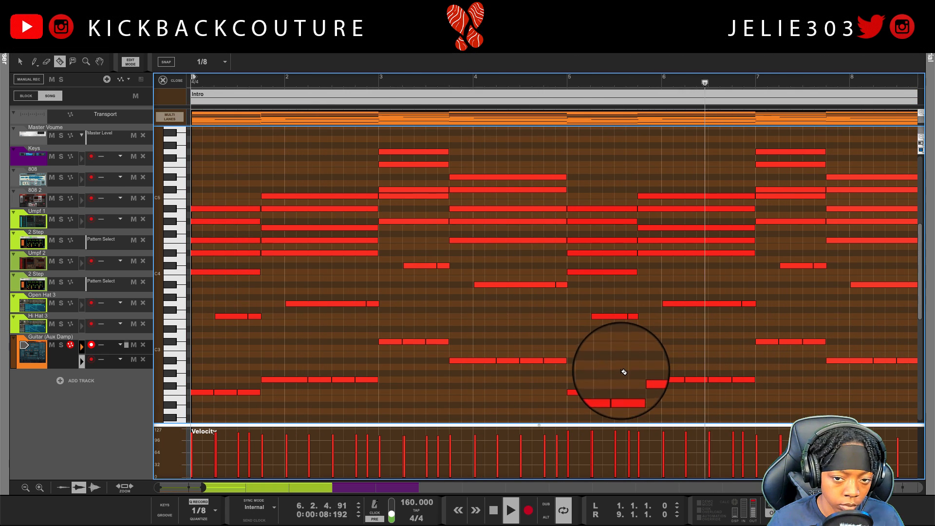
key("space")
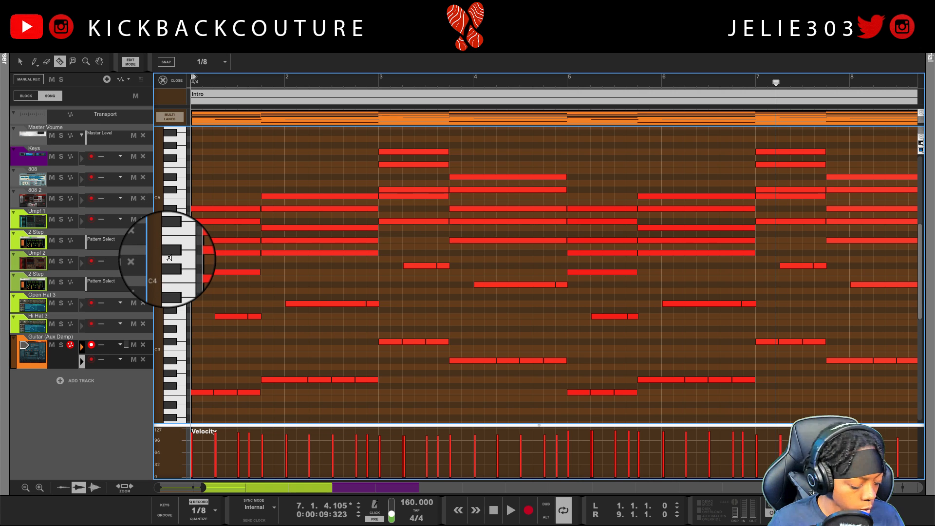
Trim the start of one inner note in all eight chords about half a beat later, with the first C4 at 1.1.3.17, and play back.
left_click(236, 272)
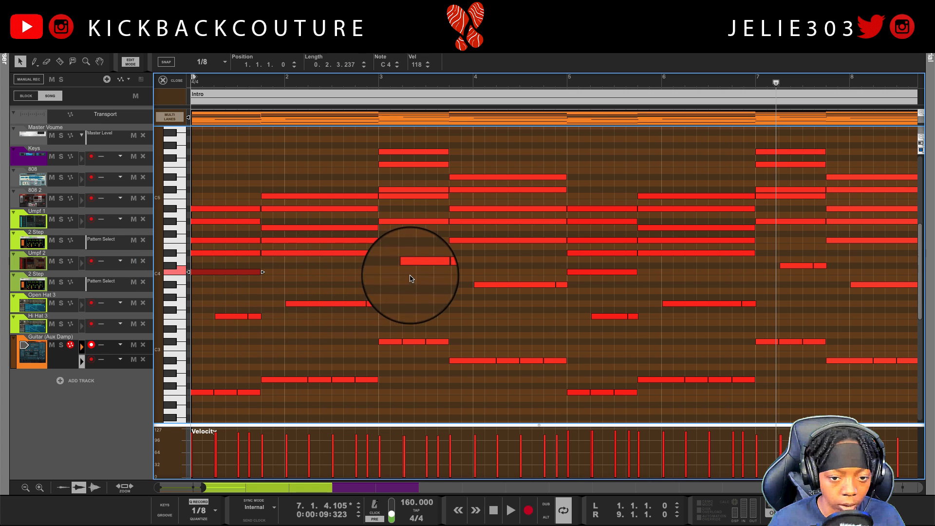
left_click_drag(332, 273, 331, 254)
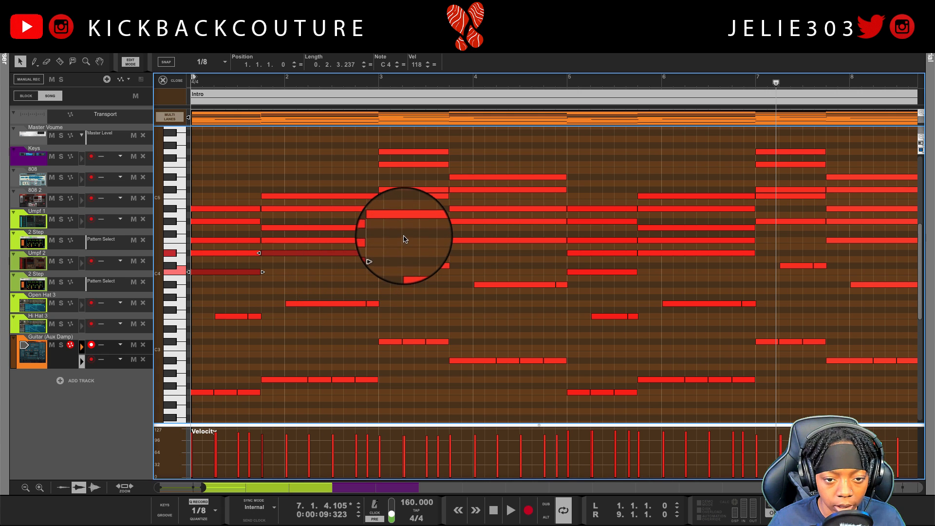
left_click_drag(404, 237, 409, 218)
left_click_drag(502, 256, 510, 238)
left_click_drag(587, 262, 589, 250)
left_click_drag(659, 267, 660, 254)
left_click_drag(786, 234, 788, 211)
left_click_drag(856, 256, 860, 238)
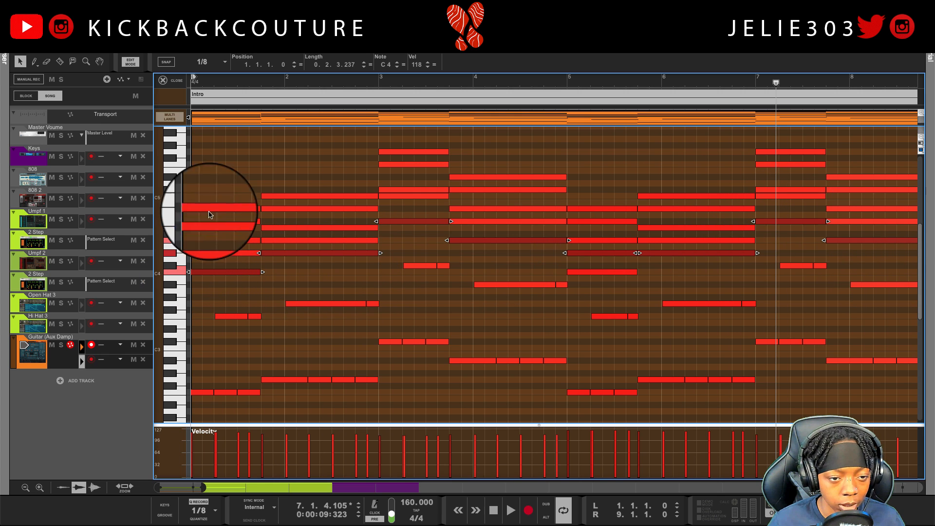
key("h")
scroll(258, 300, "left", 2)
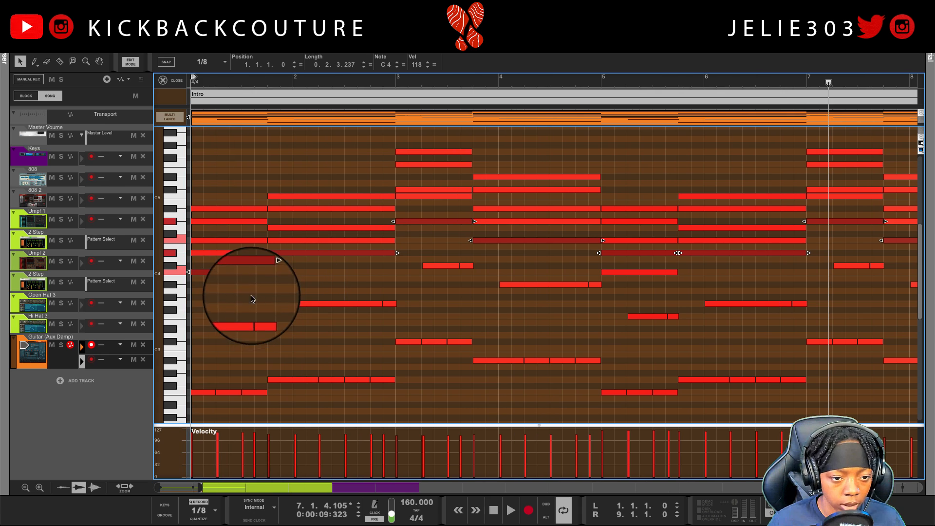
key("h")
key("h")
scroll(218, 282, "left", 4)
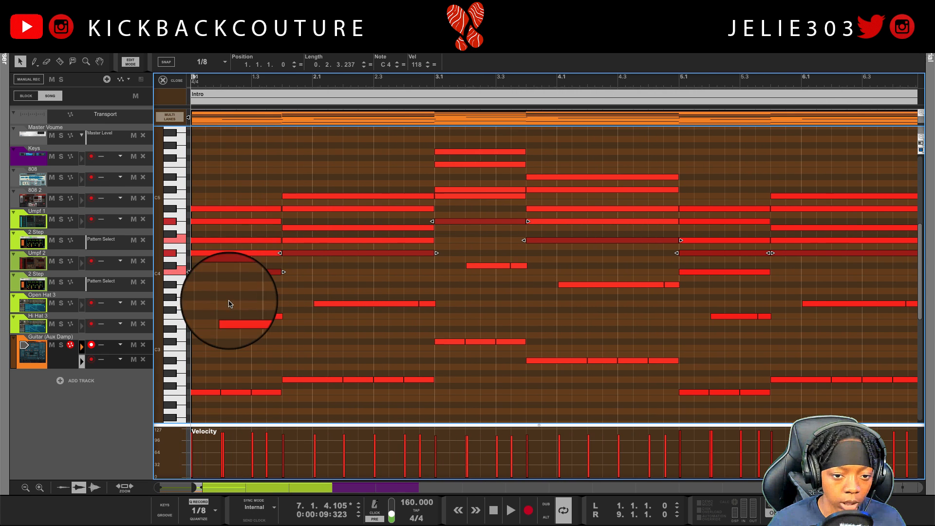
key("h")
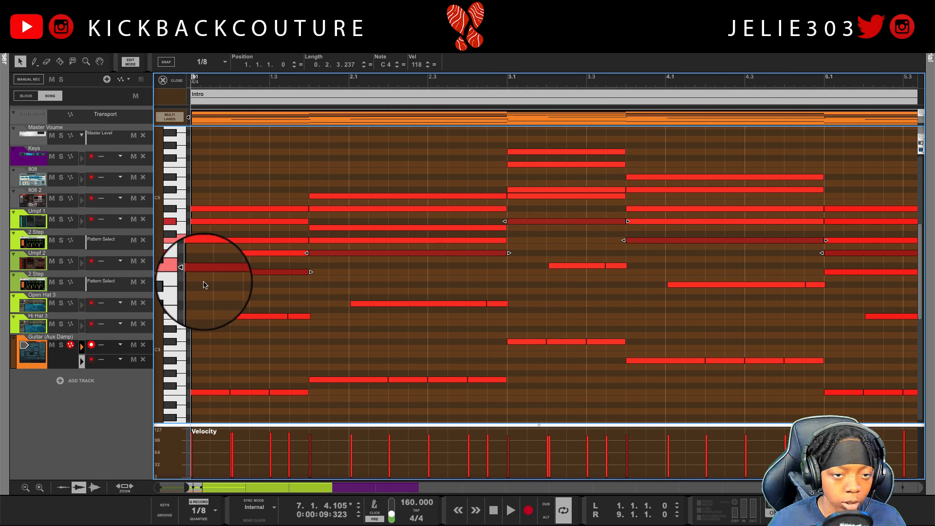
key("h")
key("h")
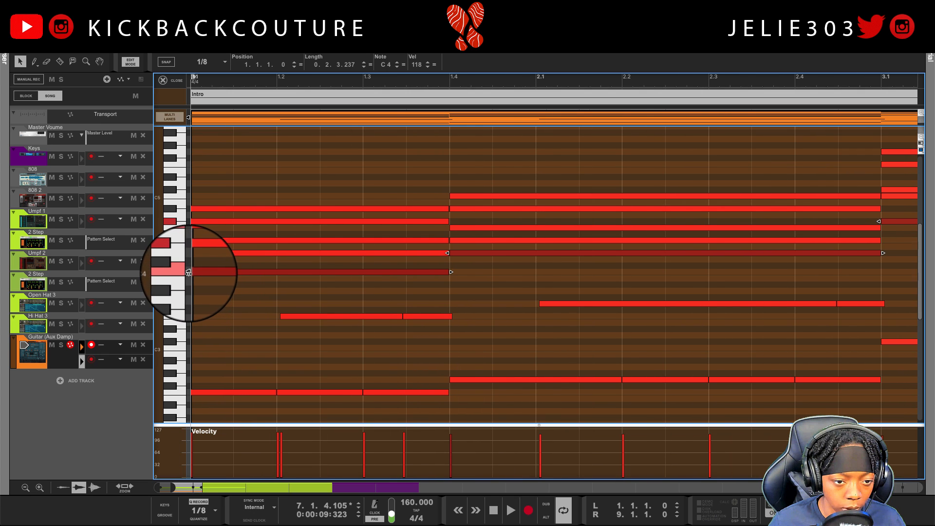
left_click_drag(189, 273, 233, 286)
key("space")
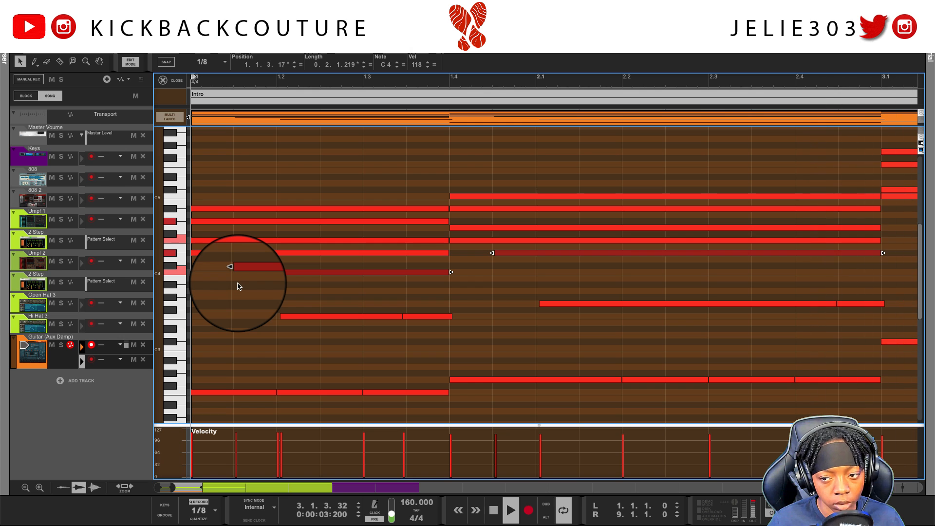
scroll(236, 283, "down", 10)
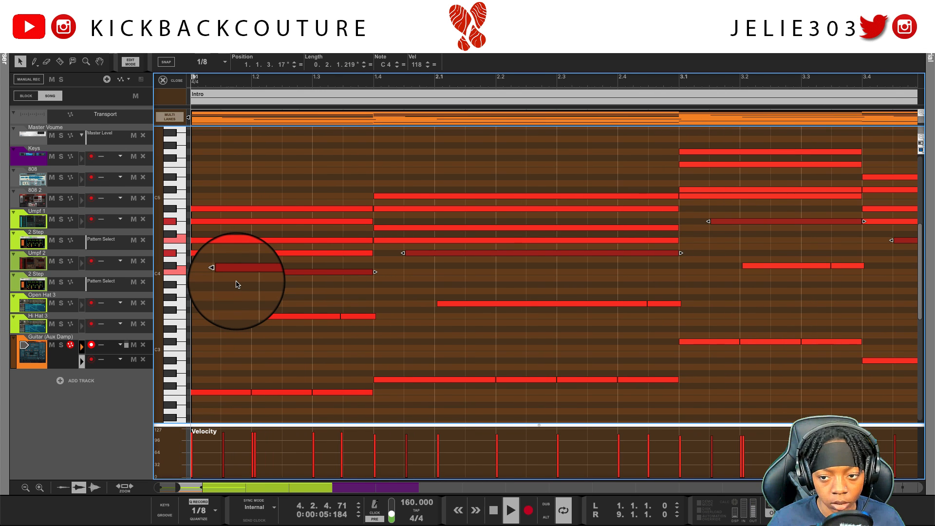
scroll(237, 284, "down", 4)
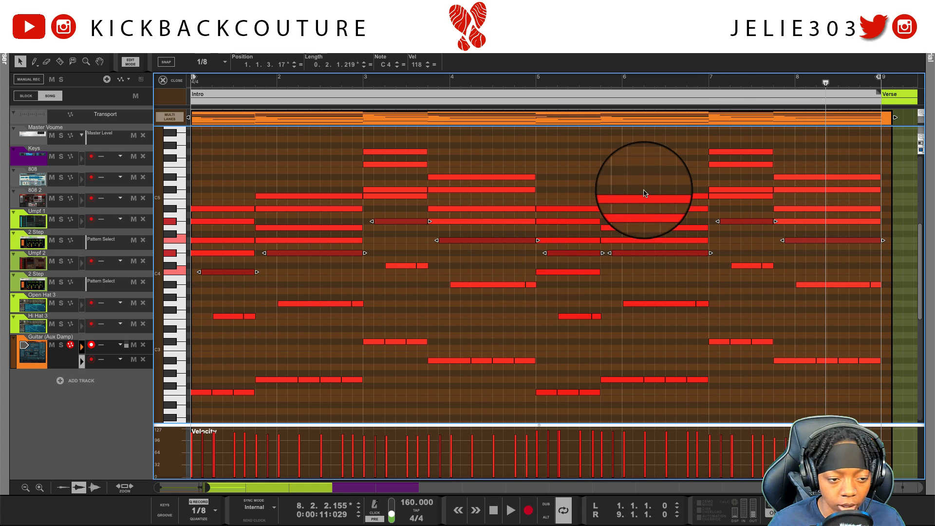
Add an Aftertouch automation lane to the guitar track.
scroll(458, 342, "down", 5)
scroll(458, 346, "down", 3)
scroll(453, 361, "up", 10)
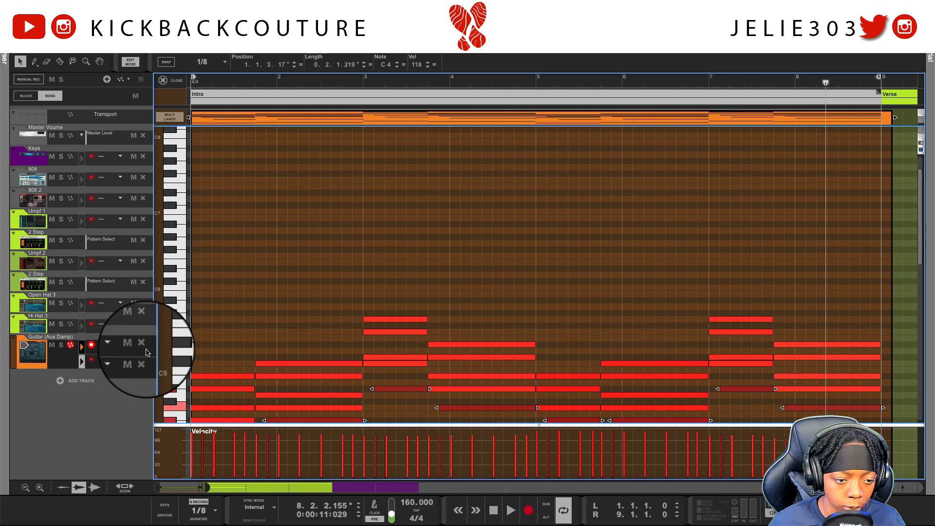
left_click(83, 363)
scroll(267, 364, "down", 10)
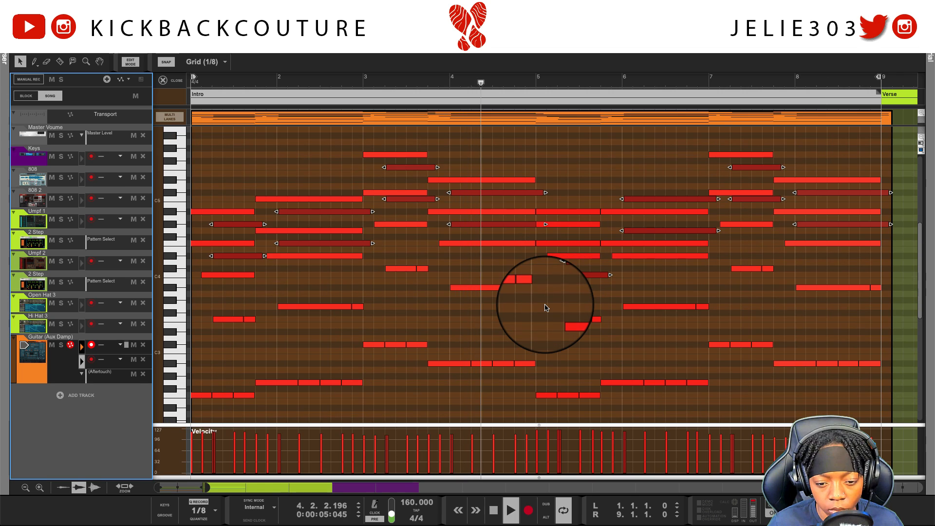
Select the chord notes across bars 5 and 6 and lower their velocity, bringing the first F4 to 114.
left_click(546, 307)
key("space")
left_click_drag(553, 184, 681, 402)
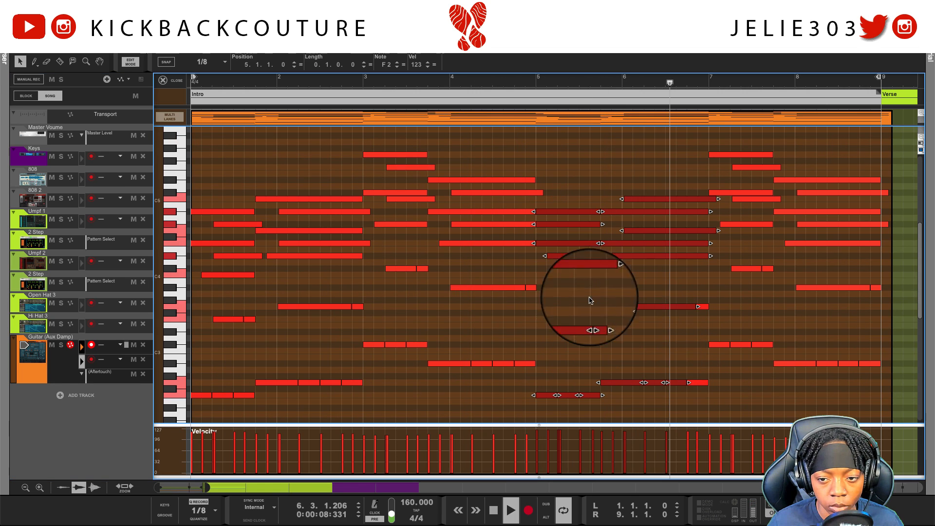
left_click_drag(559, 185, 702, 401)
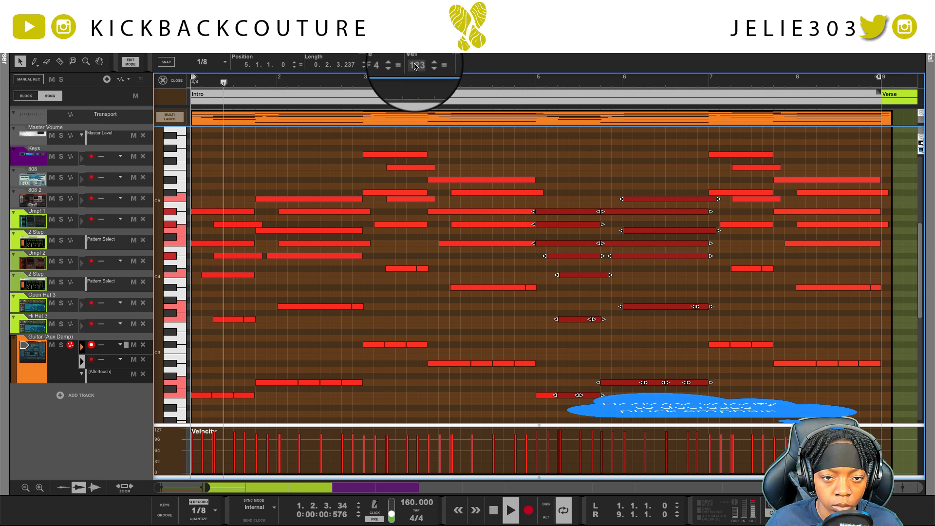
left_click_drag(416, 64, 418, 85)
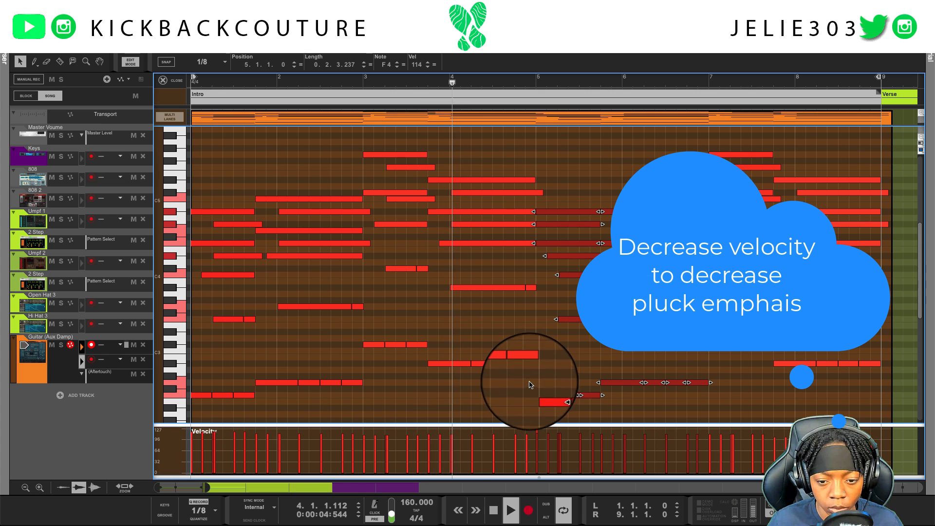
Select the first F2 bass note at the start of bar 5 and check its pitch and velocity.
left_click(541, 395)
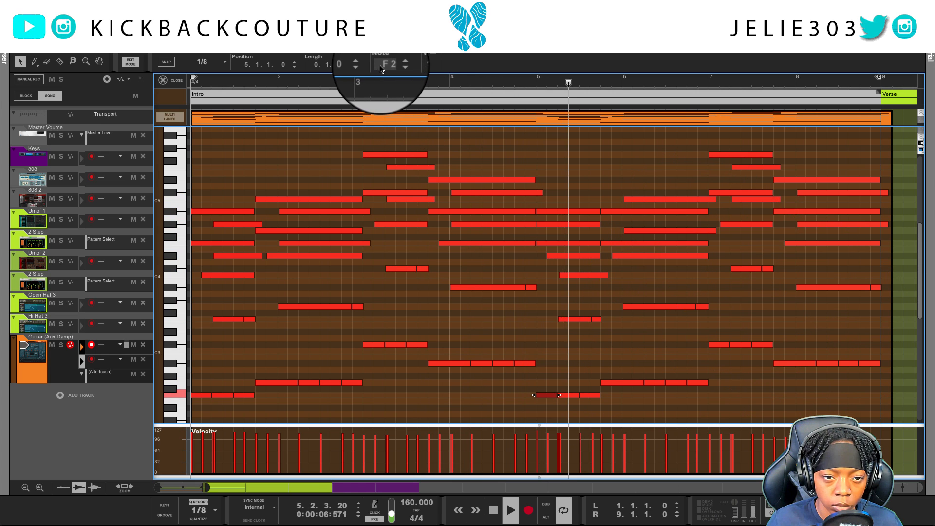
left_click_drag(414, 64, 532, 86)
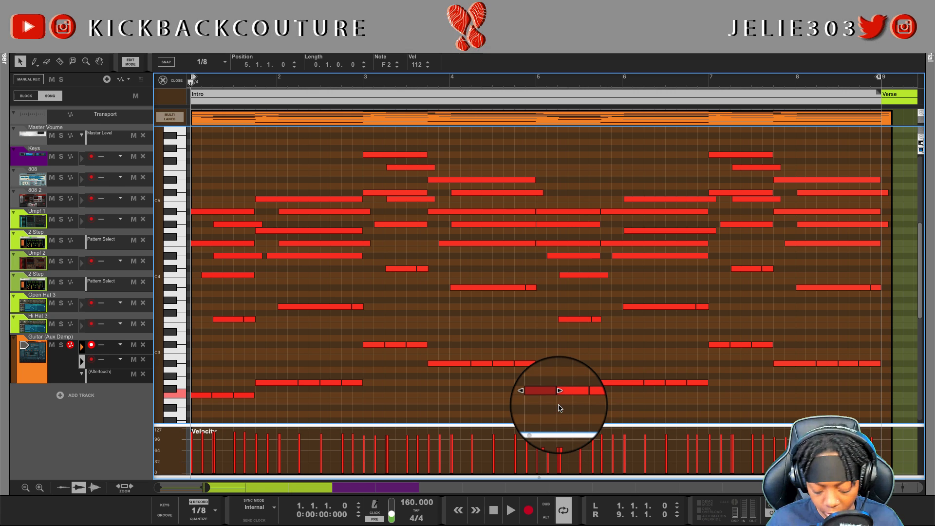
scroll(430, 404, "up", 1)
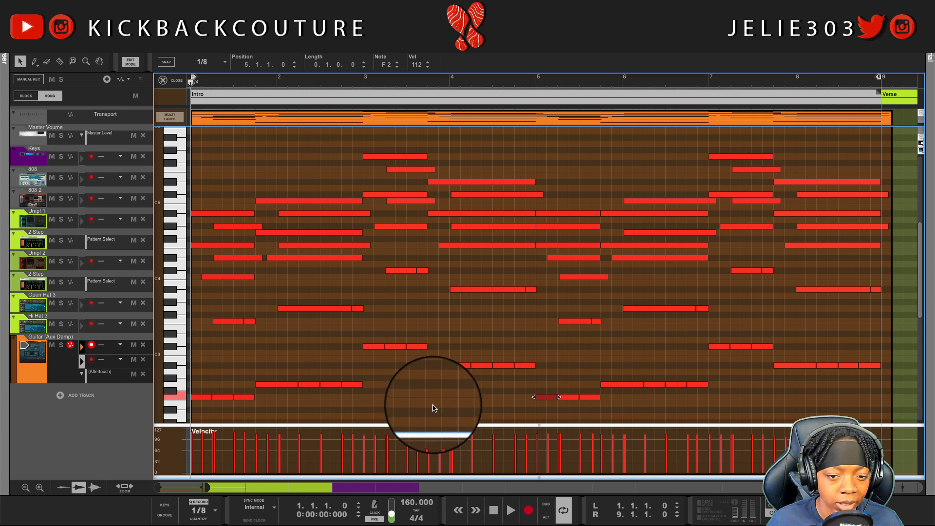
Select two upper notes in each of the eight chords and trim their starts so the first pair begins at 1.2.4.203.
scroll(302, 336, "up", 1)
left_click_drag(203, 205, 202, 236)
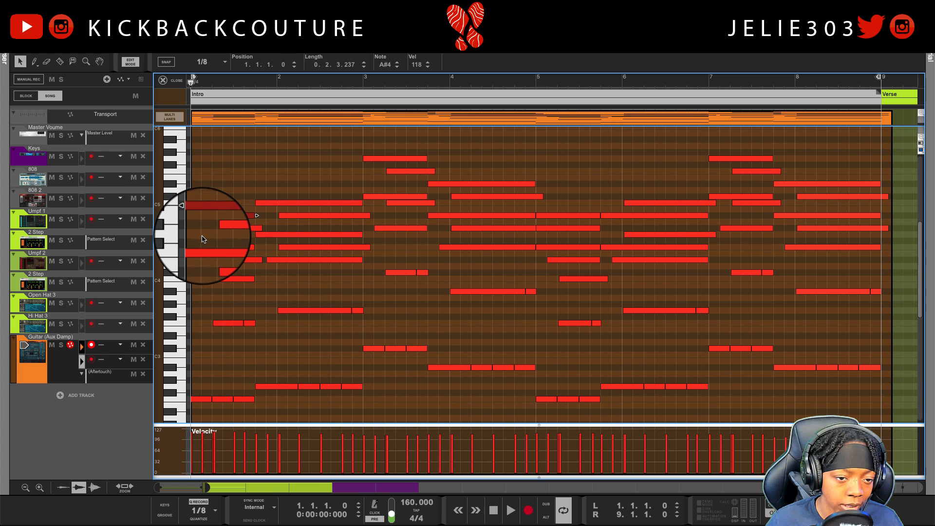
left_click(203, 247, "shift")
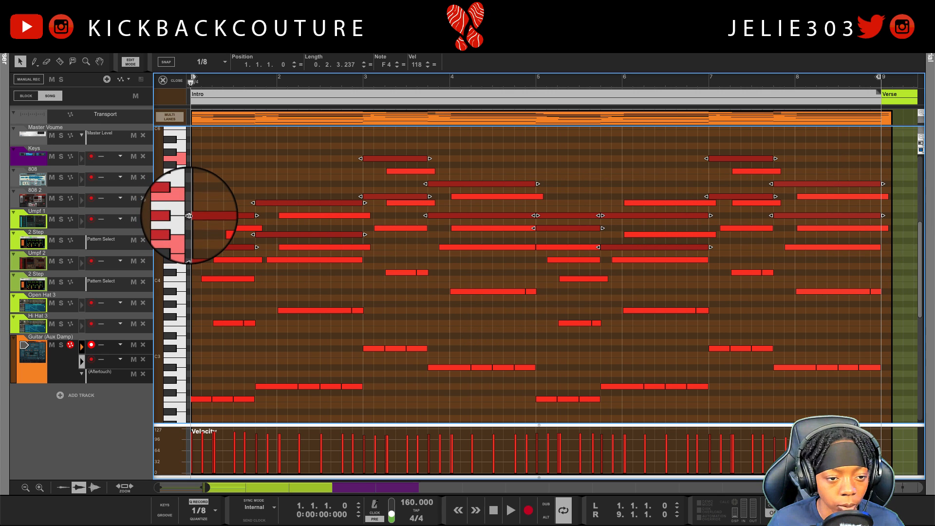
left_click_drag(206, 227, 222, 234)
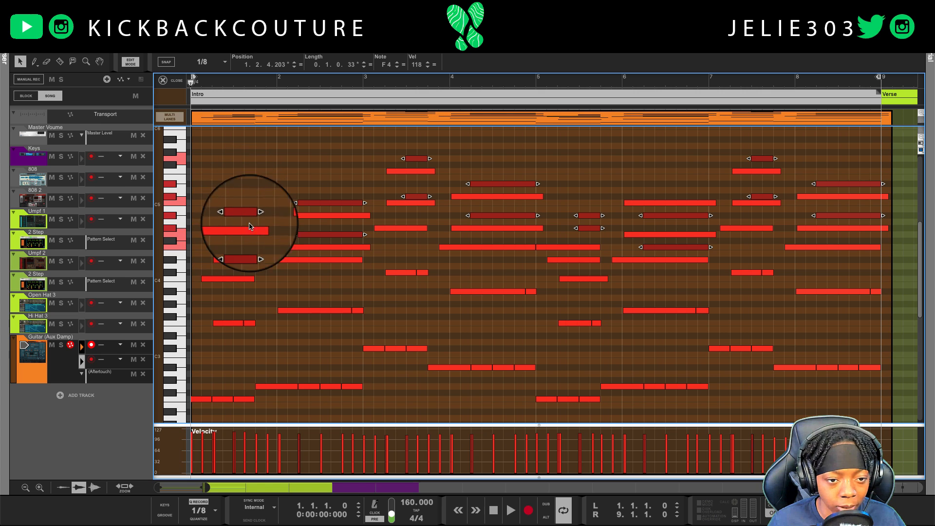
Deselect the lower note of each trimmed pair and shift the remaining upper notes later, with bar 4's D#5 starting at 4.2.3.24.
left_click(248, 247, "shift")
left_click(308, 236, "shift")
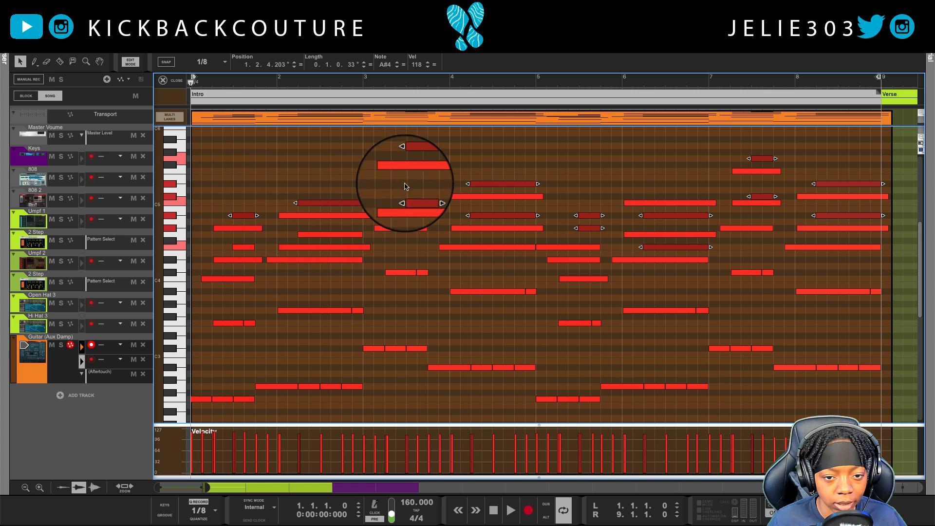
left_click(415, 196, "shift")
left_click(487, 215, "shift")
left_click(584, 227, "shift")
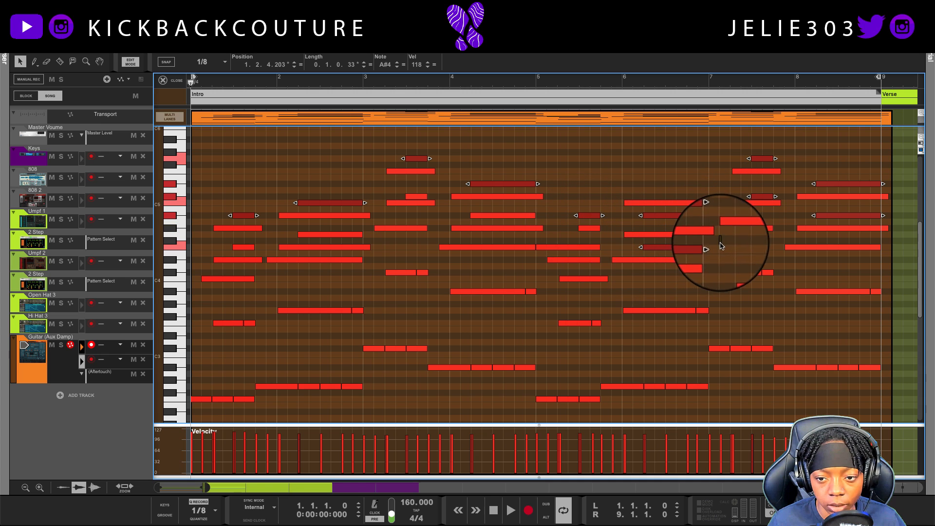
left_click(706, 247, "shift")
left_click(765, 196, "shift")
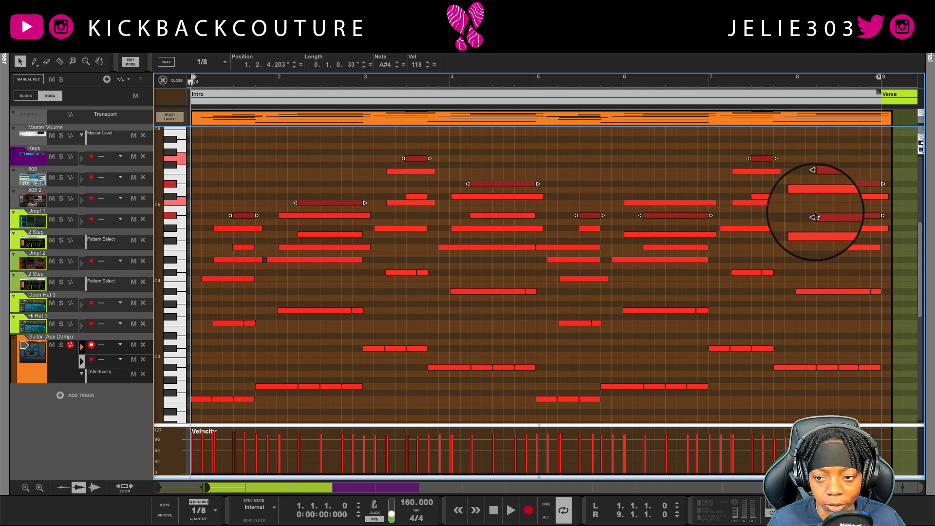
left_click(820, 216, "shift")
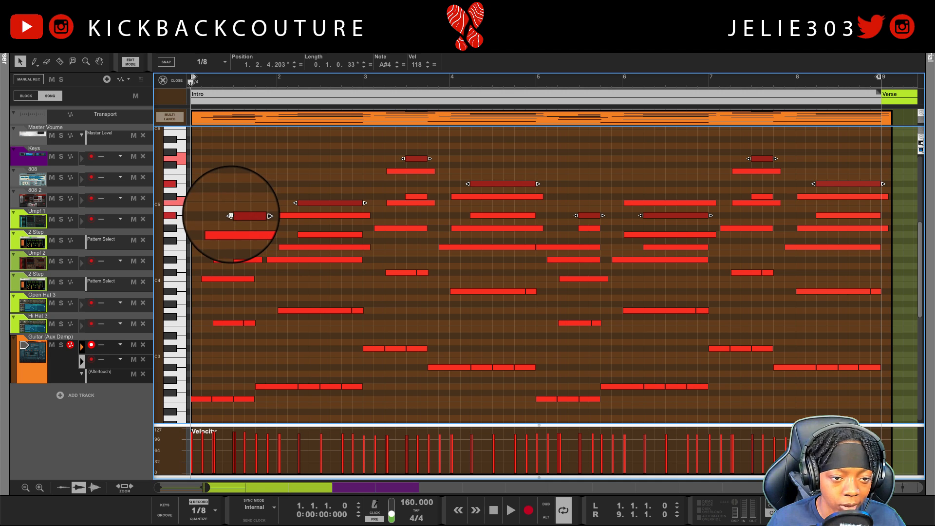
left_click_drag(231, 217, 268, 225)
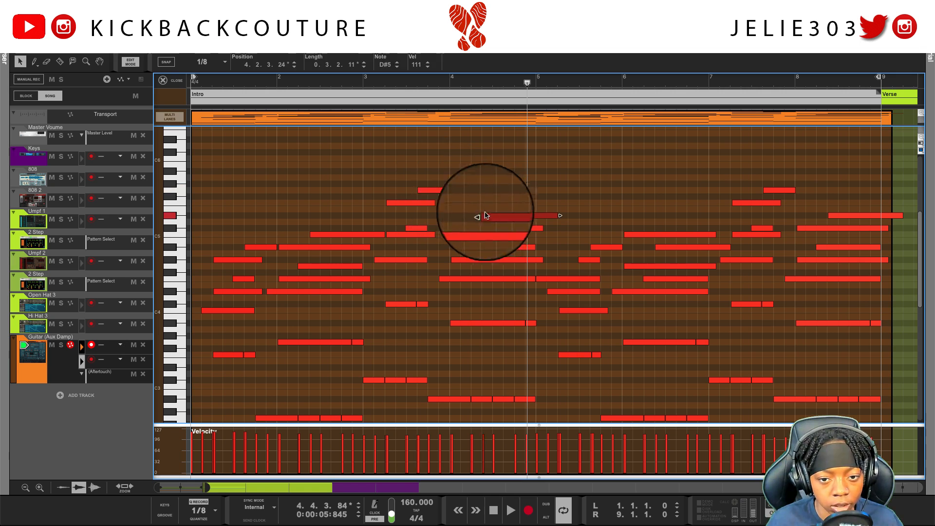
Raise the highest note in bar 4 to G#5 at 4.2.3.68 and extend the guitar clip past the last note of bar 8.
left_click(443, 190)
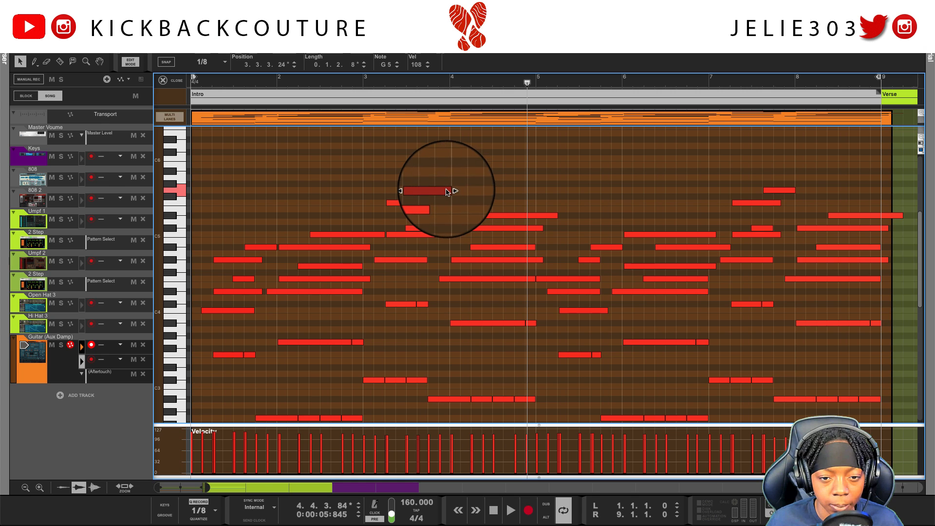
left_click_drag(490, 215, 492, 192)
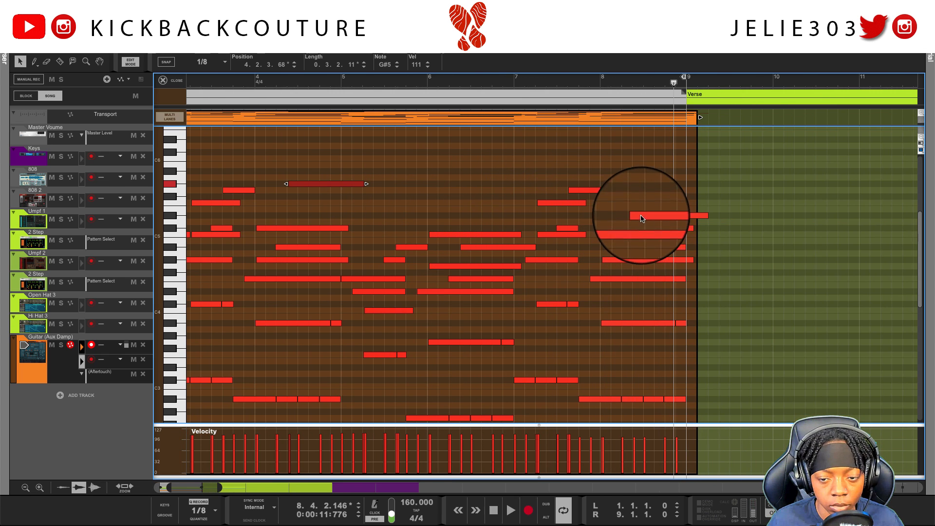
left_click(648, 218)
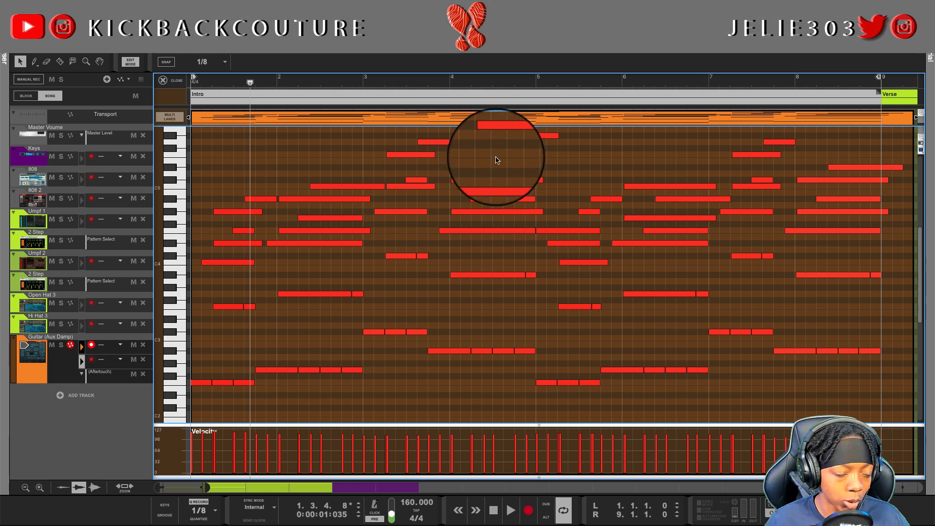
Show the Friktion device in the rack and open the 11 Guitars folder of Reason Sounds in the browser.
left_click_drag(477, 51, 558, 506)
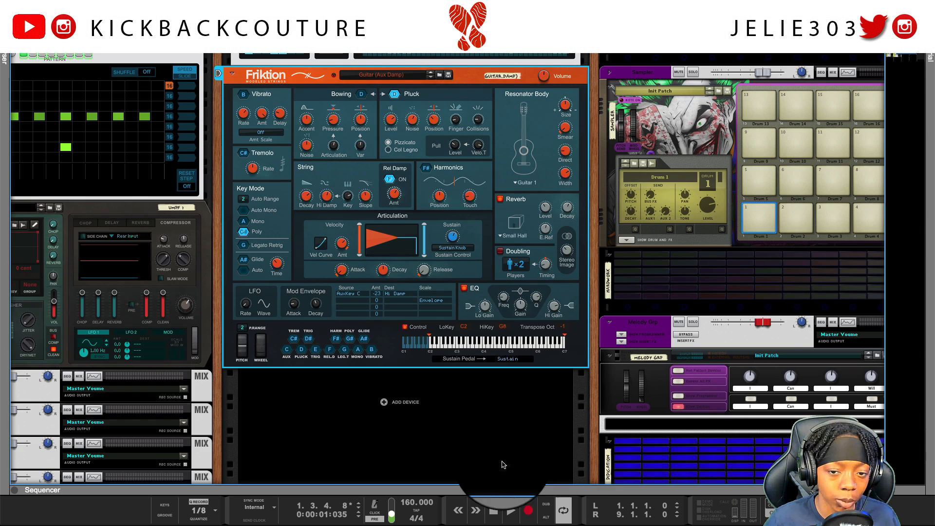
scroll(427, 389, "up", 2)
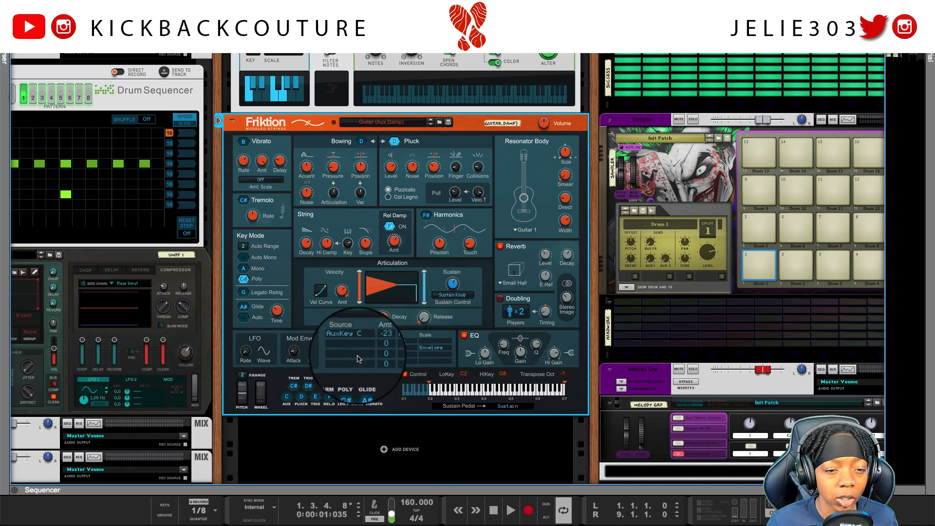
key("F3")
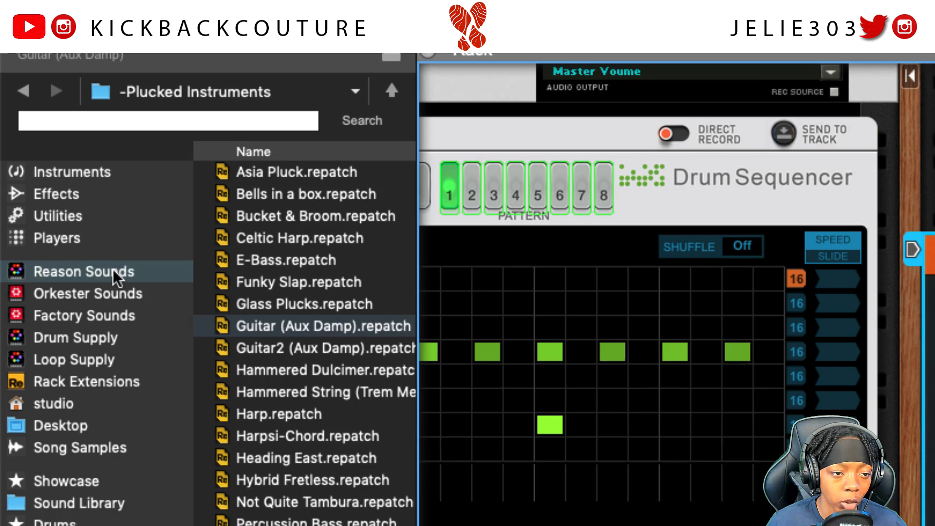
left_click(46, 130)
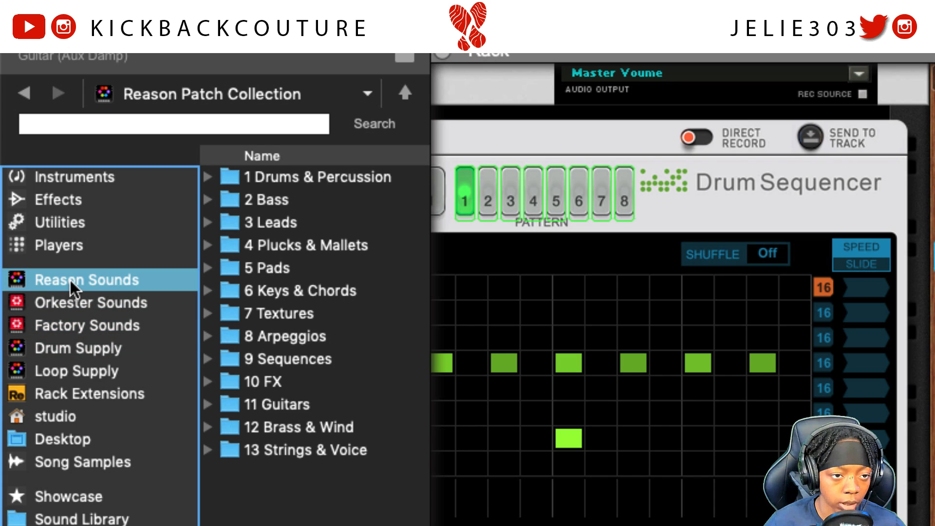
double_click(280, 405)
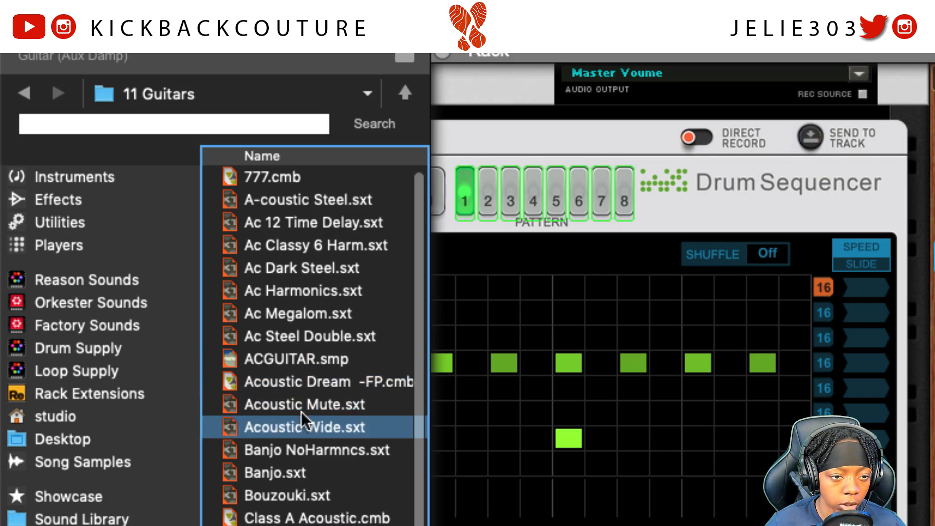
Look through the guitar patches and replace Friktion with the ACGUITAR.smp patch.
scroll(319, 341, "down", 10)
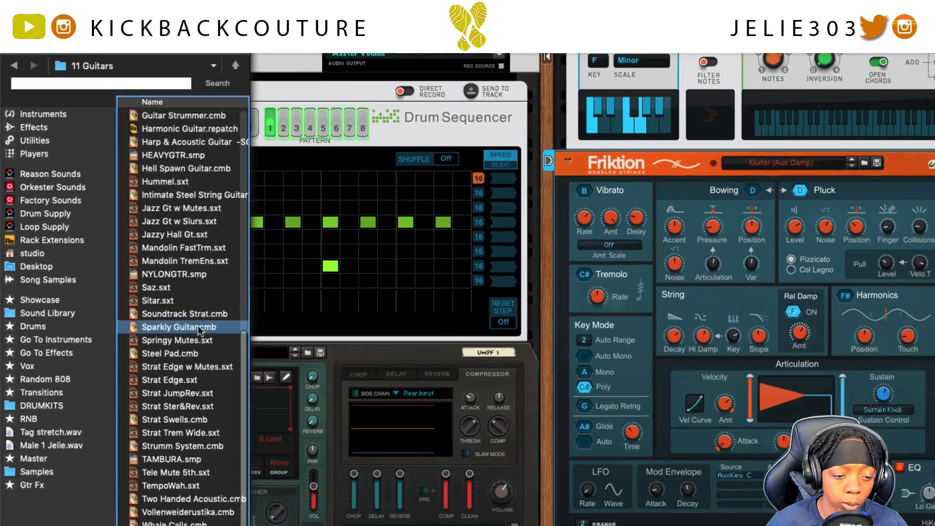
scroll(200, 331, "up", 10)
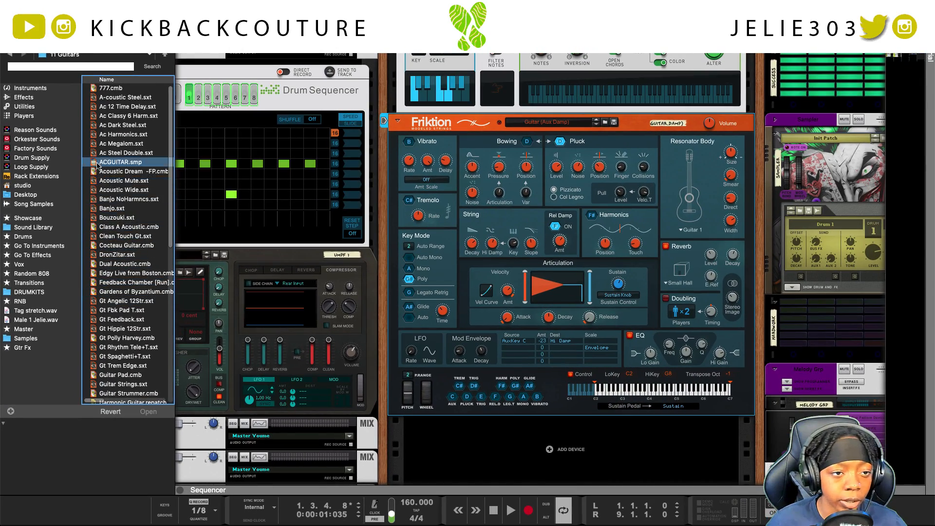
scroll(111, 214, "down", 10)
scroll(115, 210, "up", 10)
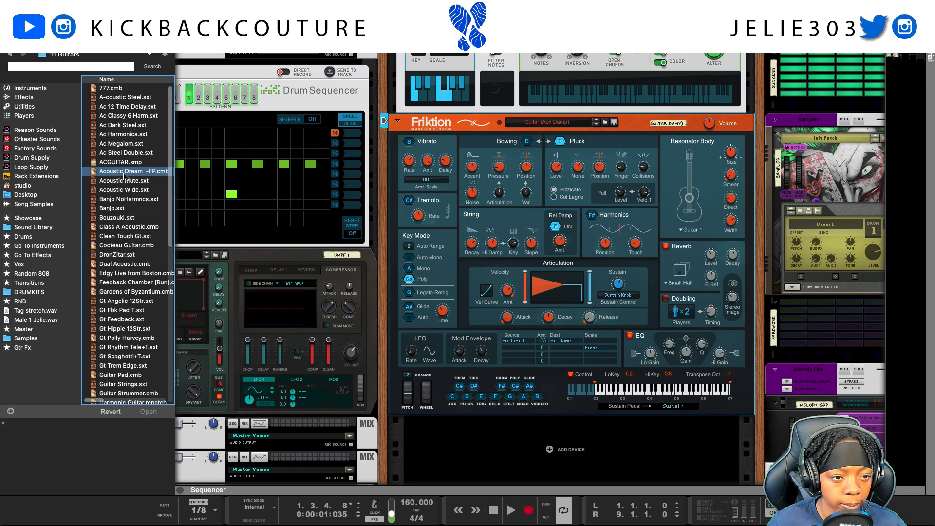
left_click_drag(119, 162, 485, 219)
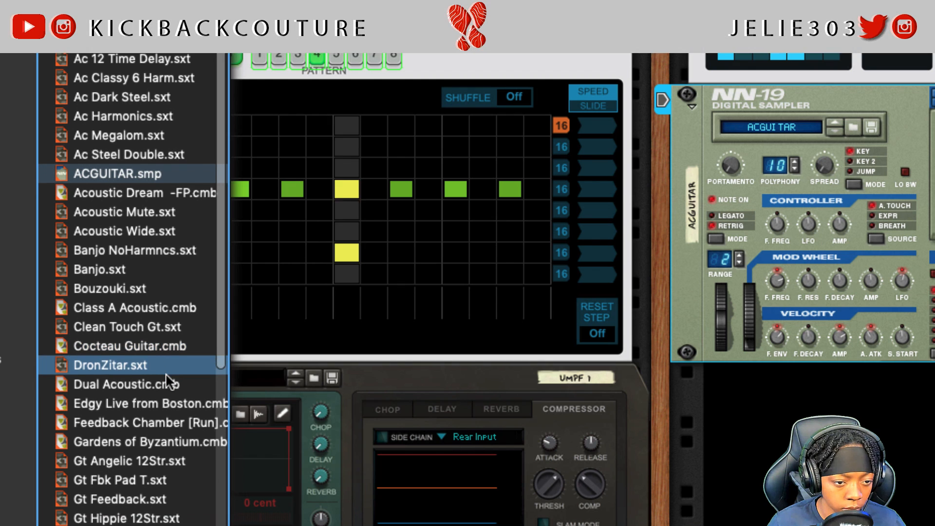
Try the A-coustic Steel.sxt patch in place of ACGUITAR during playback.
scroll(166, 373, "down", 2)
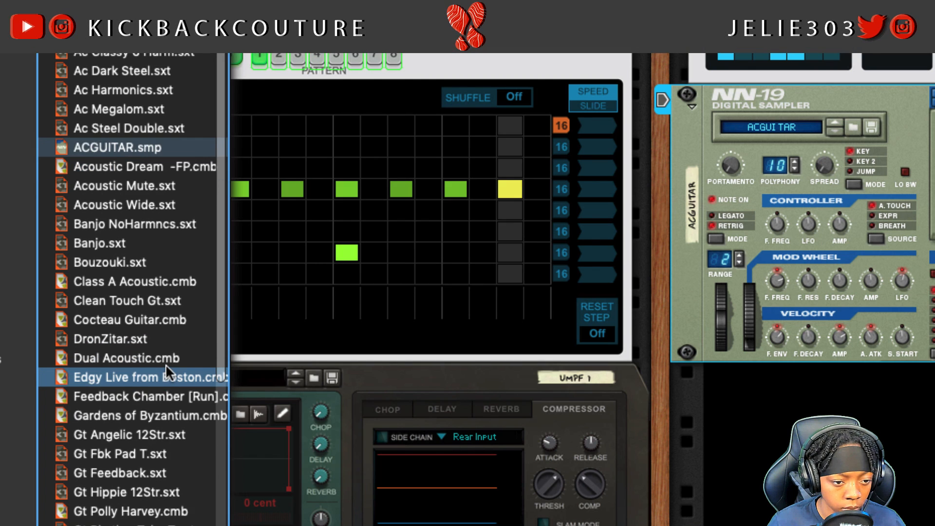
scroll(166, 364, "down", 3)
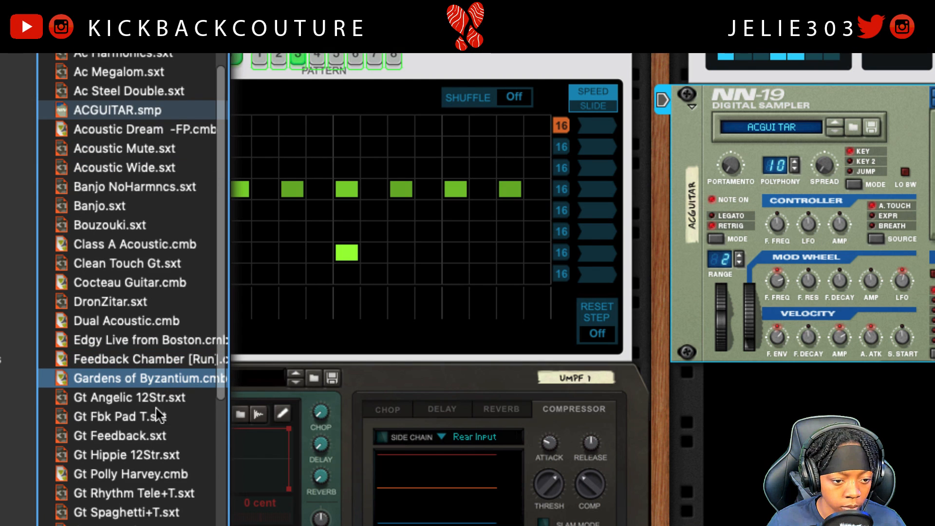
left_click_drag(122, 524, 861, 193)
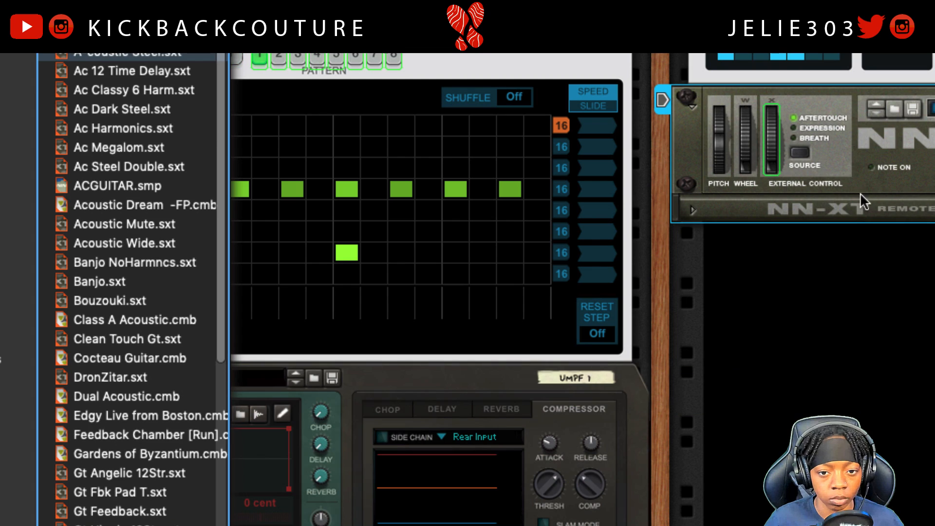
scroll(673, 303, "up", 5)
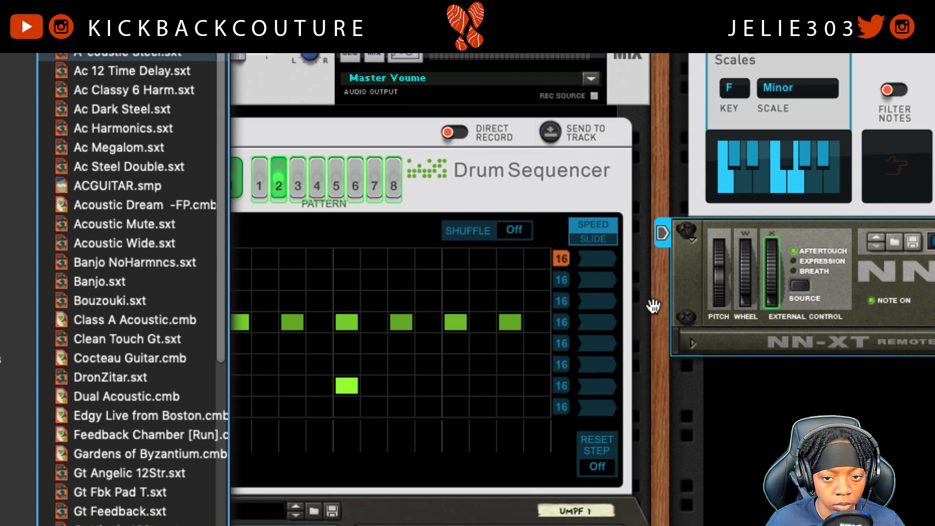
Try loading the Ac Dark Steel.sxt patch onto the NN-XT sampler.
left_click(130, 89)
left_click(169, 129)
left_click(162, 110)
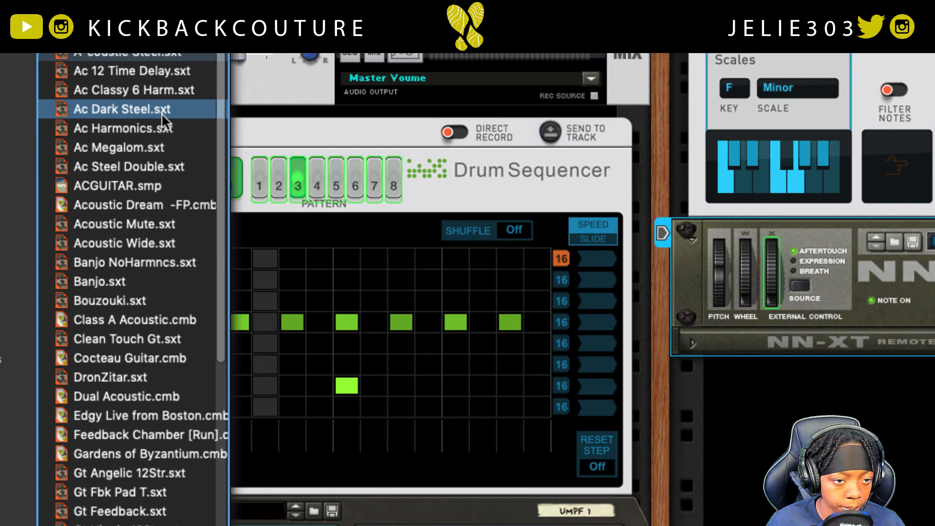
left_click_drag(154, 110, 836, 259)
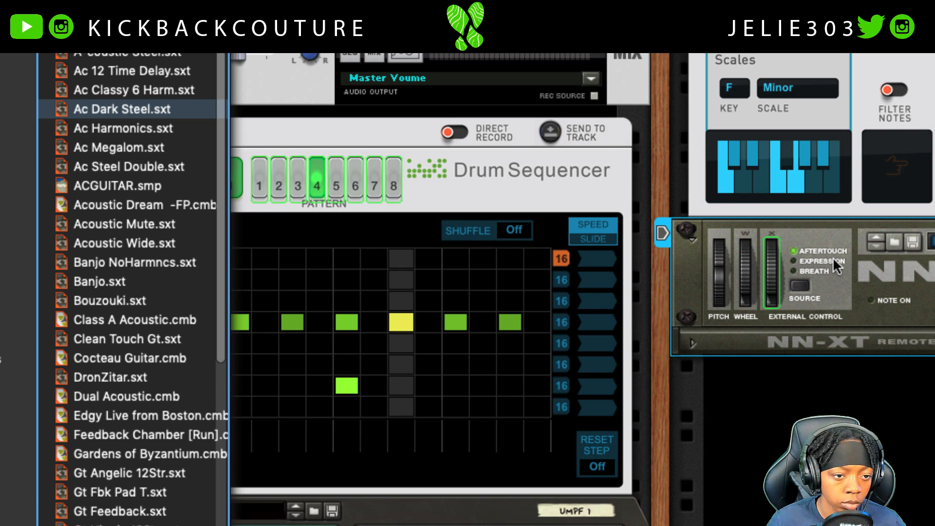
Try the Acoustic Dream -FP.cmb patch in place of the NN-XT and stop playback.
left_click(110, 247)
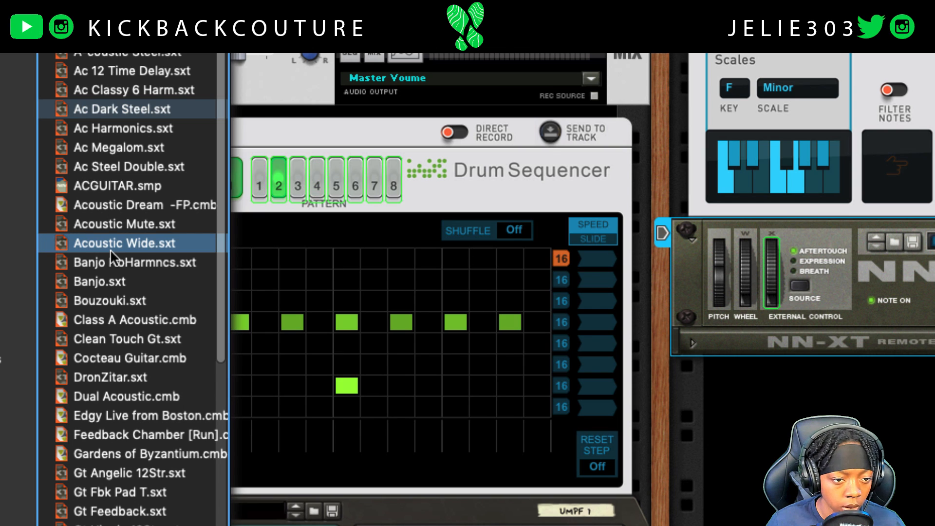
left_click(125, 204)
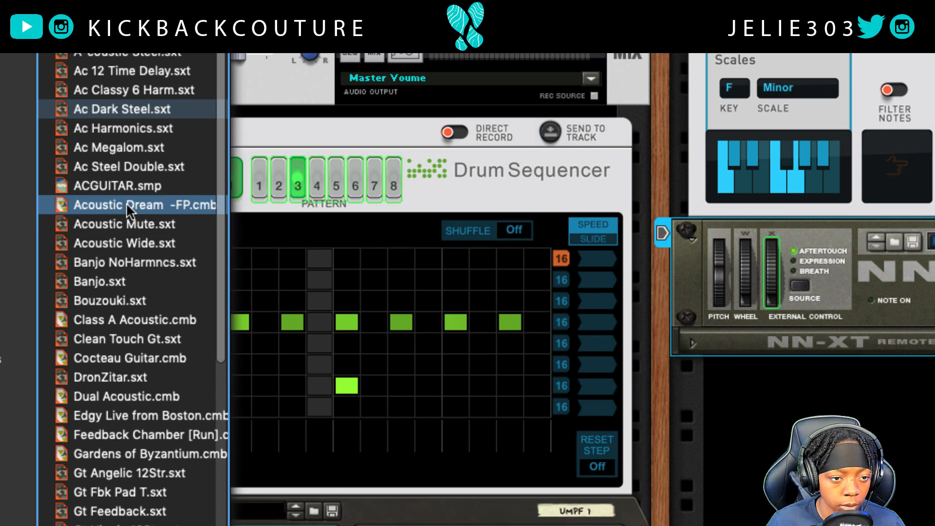
left_click_drag(125, 205, 828, 252)
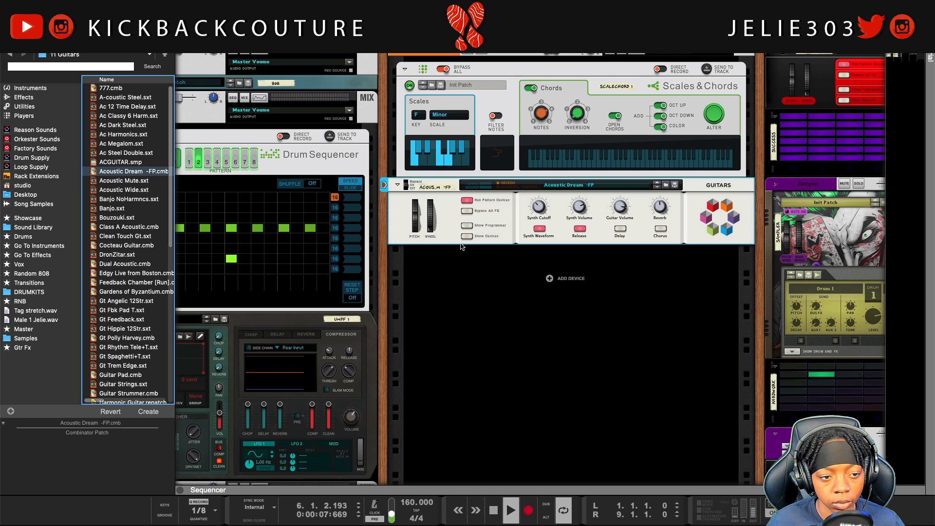
key("space")
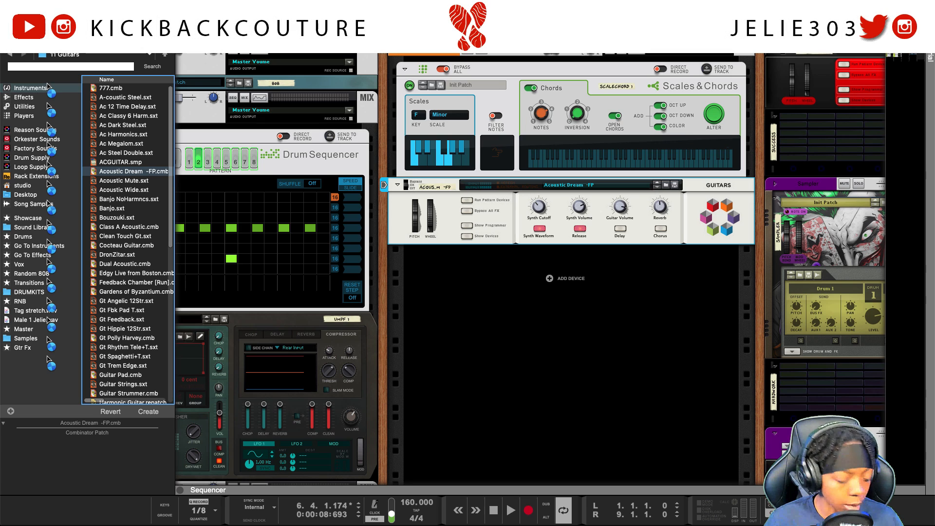
Undo the guitar patch replacements until Friktion with its Guitar (Aux Damp) patch is back in the rack.
key("super+z")
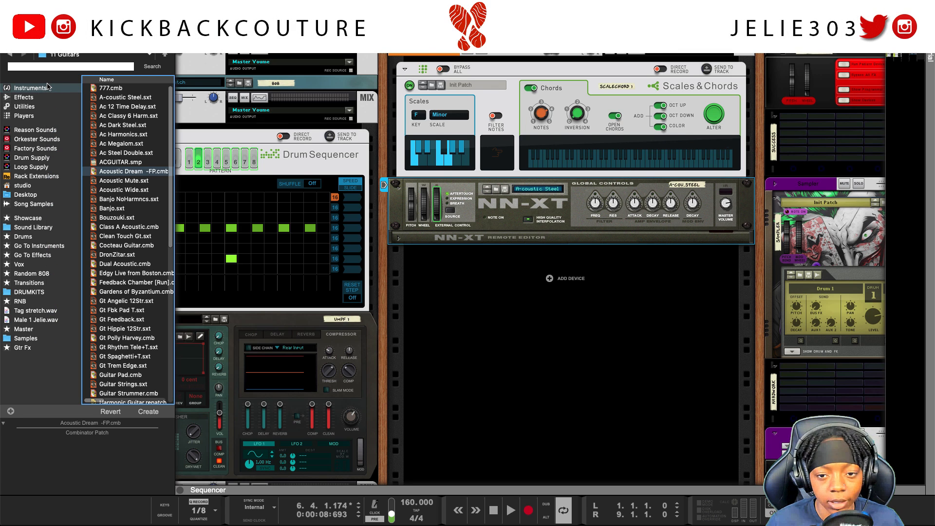
key("super+z")
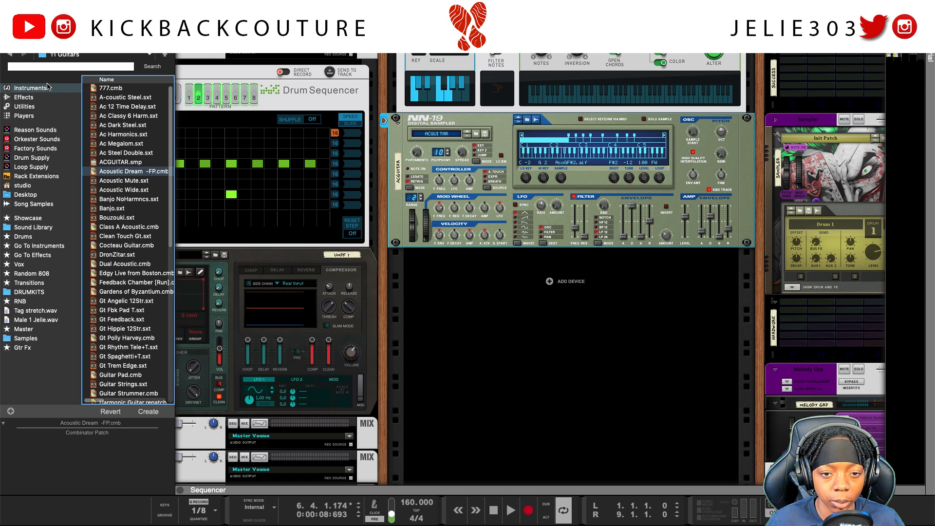
key("super+z")
scroll(384, 181, "up", 3)
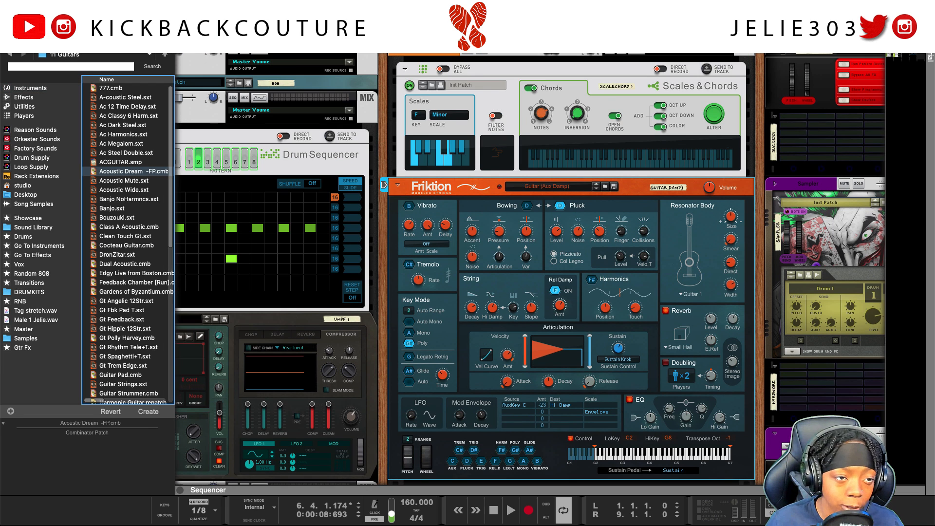
left_click(5, 24)
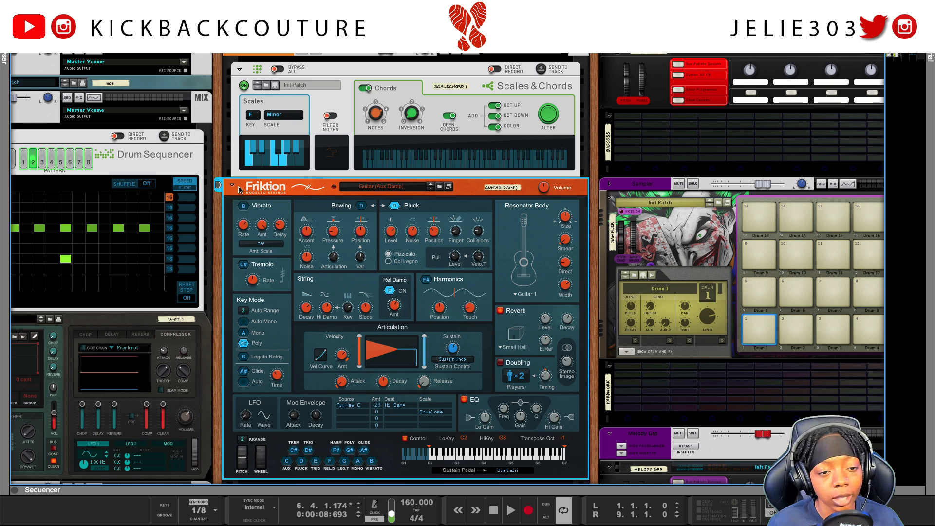
Add Guitar Rig 5 from the Gtr Fx favorites to the insert effects above Scales & Chords and open its interface.
left_click(240, 55)
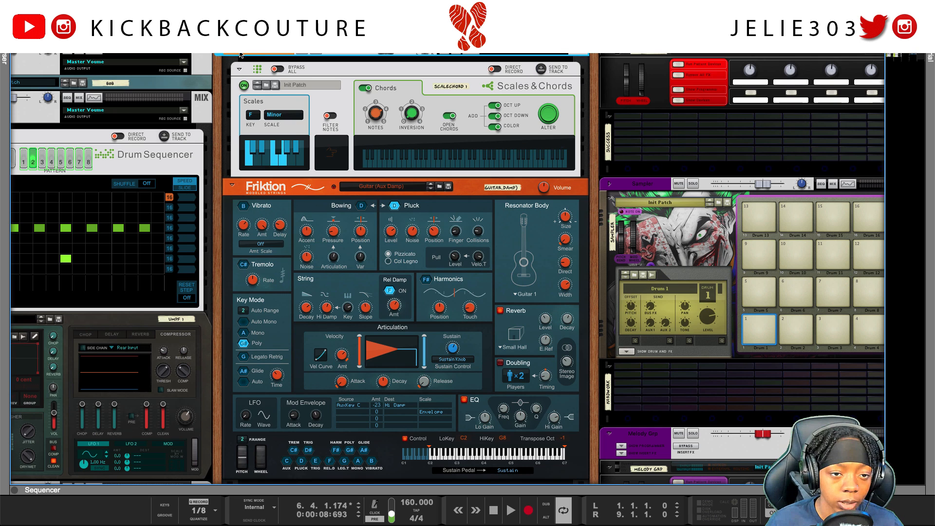
scroll(236, 54, "up", 2)
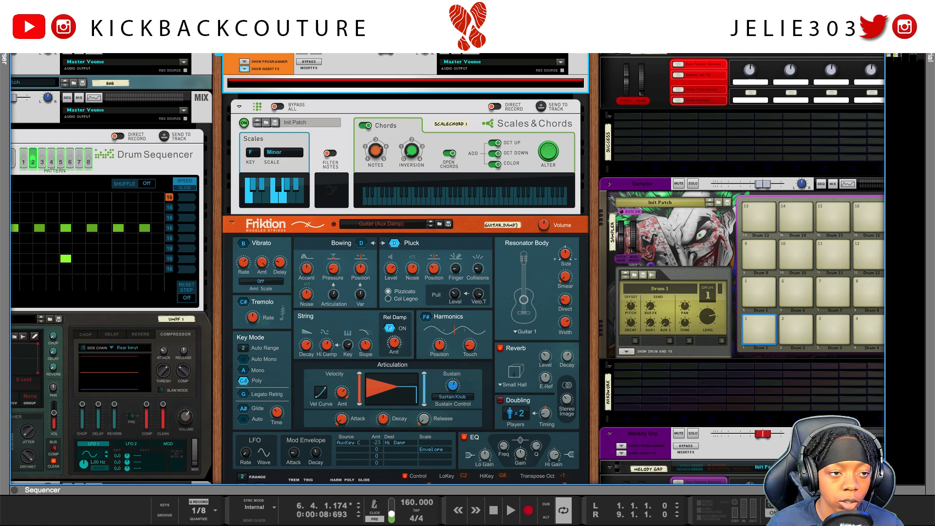
key("F3")
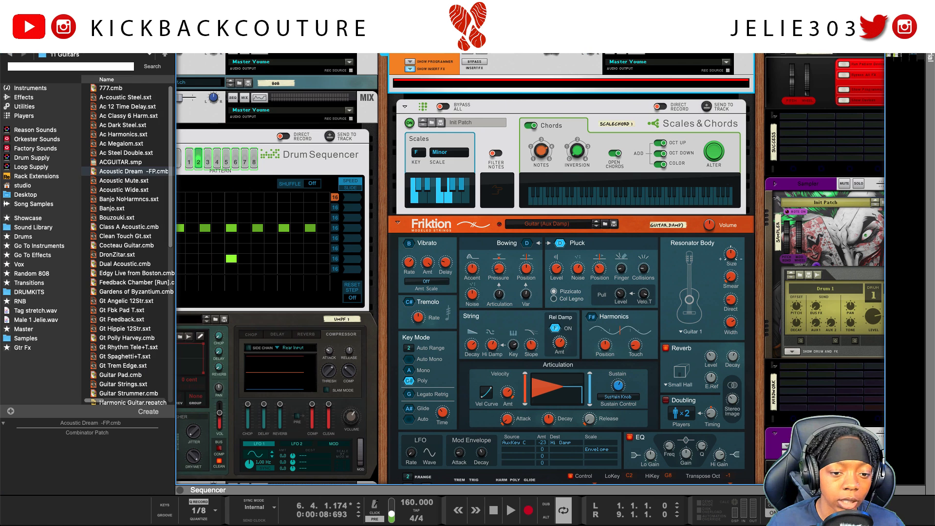
left_click(30, 347)
left_click_drag(142, 112, 458, 91)
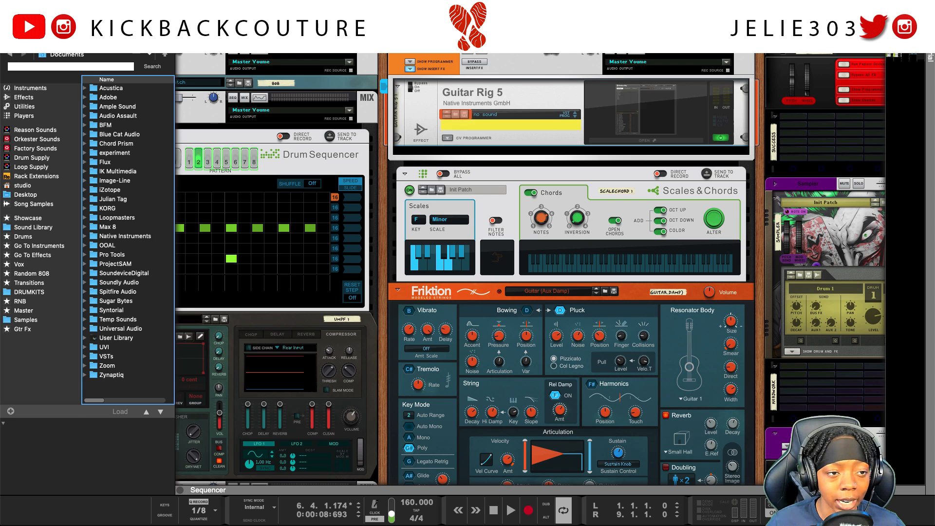
key("F3")
left_click(463, 143)
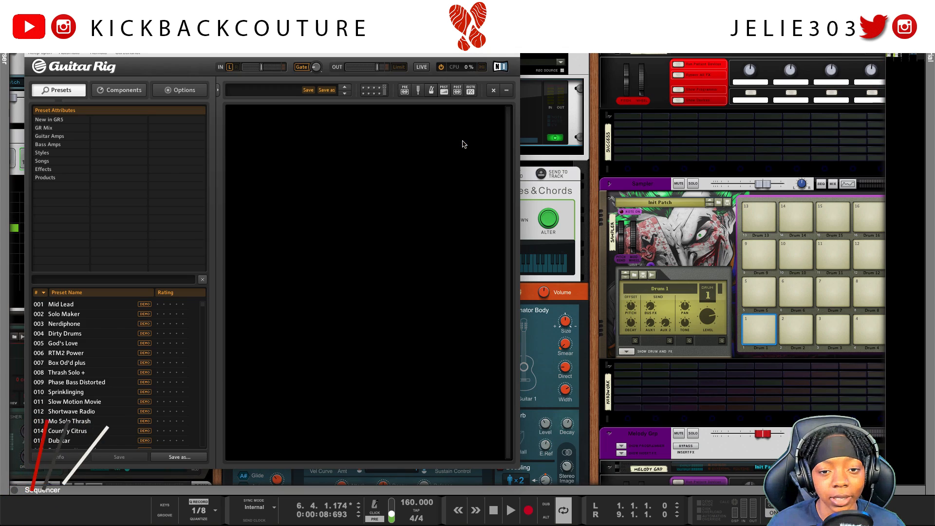
Browse the Effects and Products presets in Guitar Rig and load Deep & Wide Drums.
left_click_drag(274, 66, 384, 75)
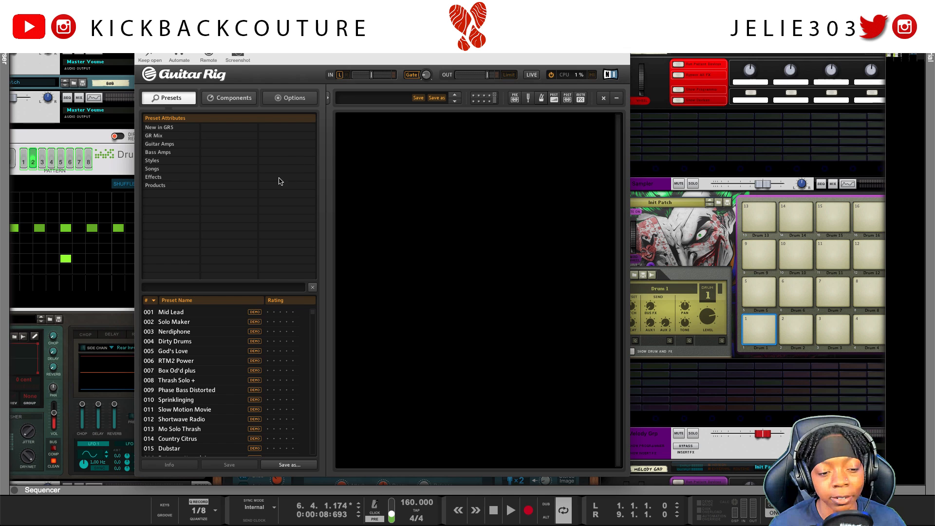
left_click(169, 186)
left_click(164, 177)
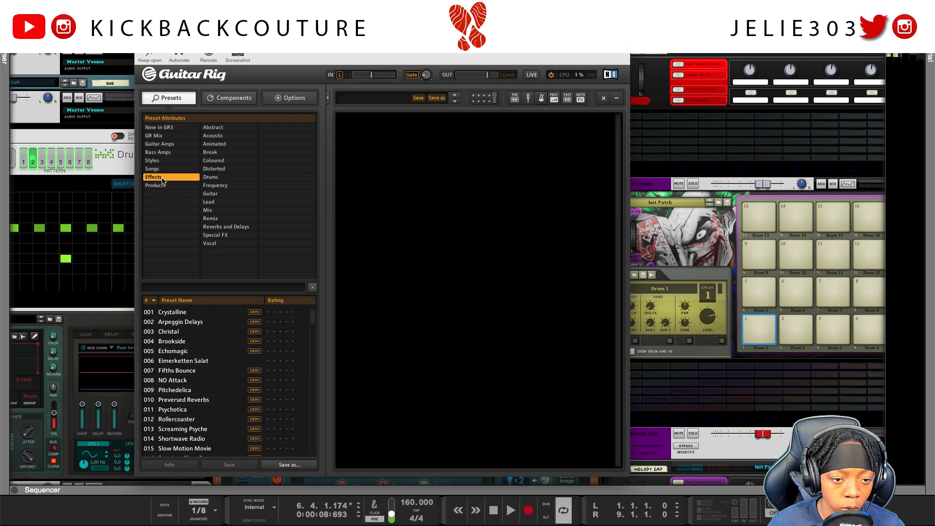
left_click(162, 188)
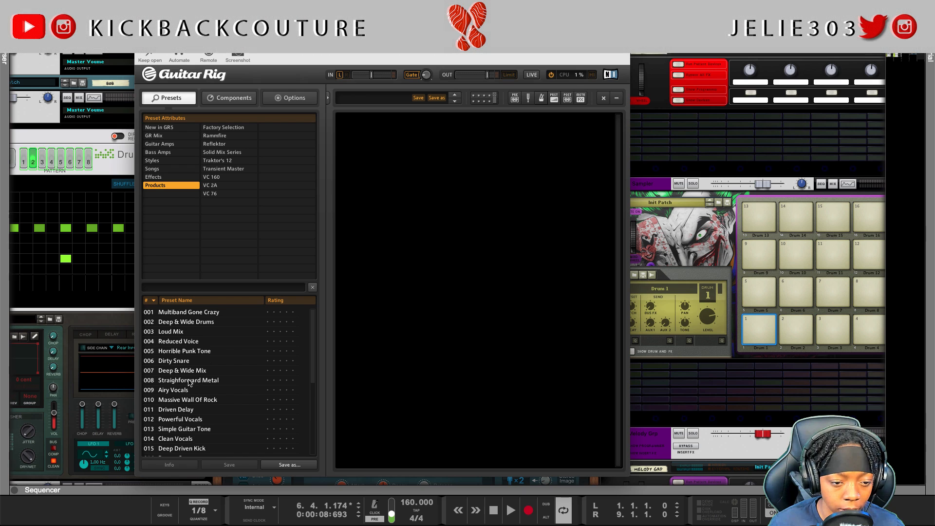
left_click(197, 323)
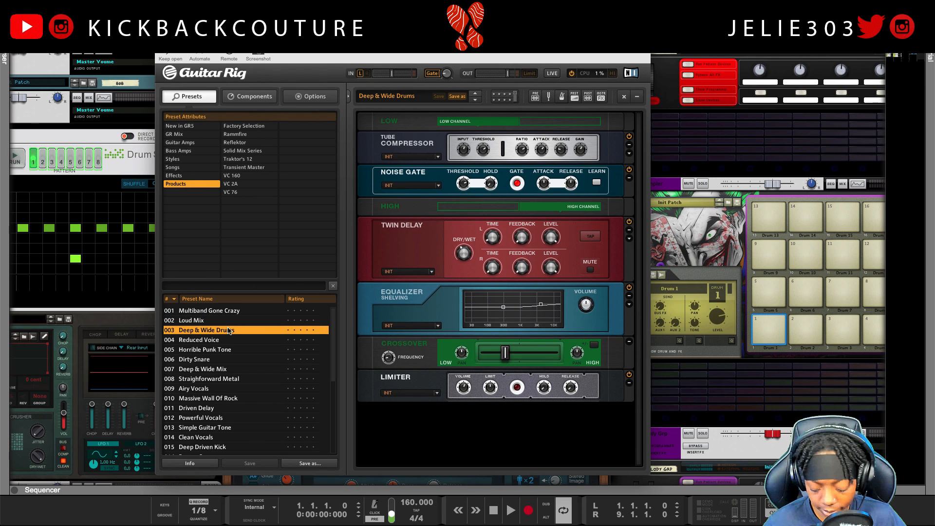
Audition the Driven Mix, Multiband Compressor and Funky Auto-Wah presets in Guitar Rig during playback.
key("space")
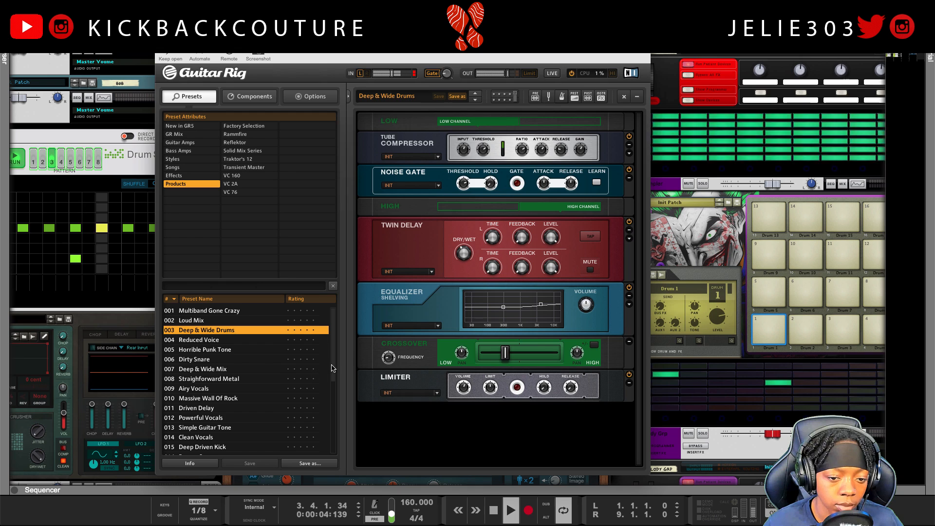
scroll(334, 390, "down", 4)
scroll(292, 415, "down", 3)
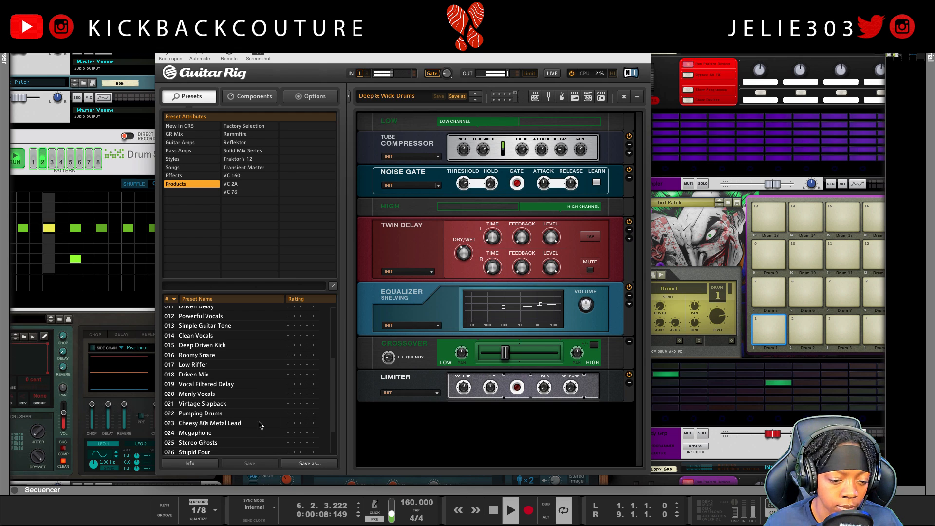
left_click(227, 376)
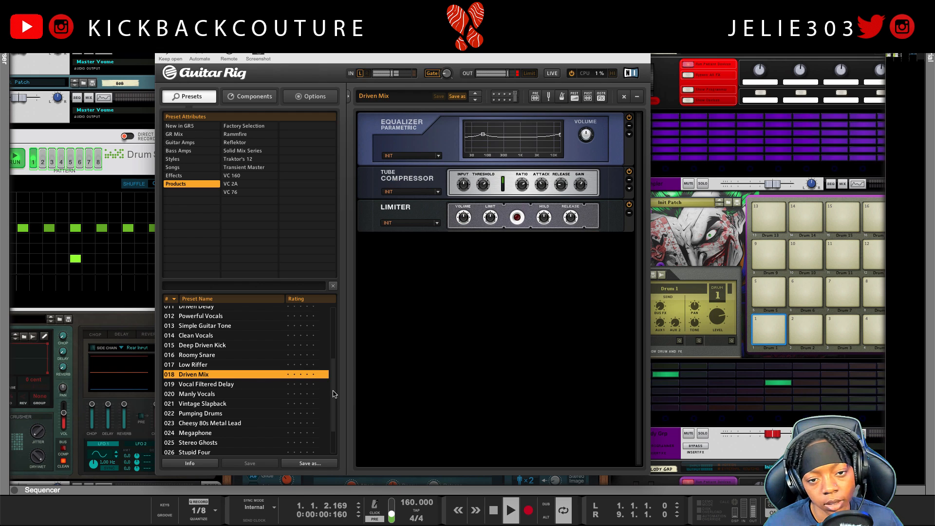
left_click_drag(334, 394, 331, 453)
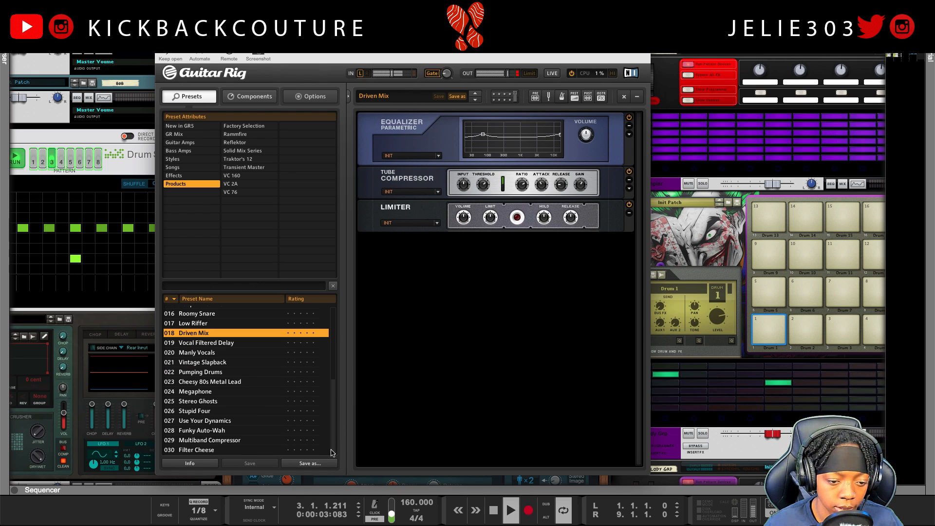
left_click(239, 441)
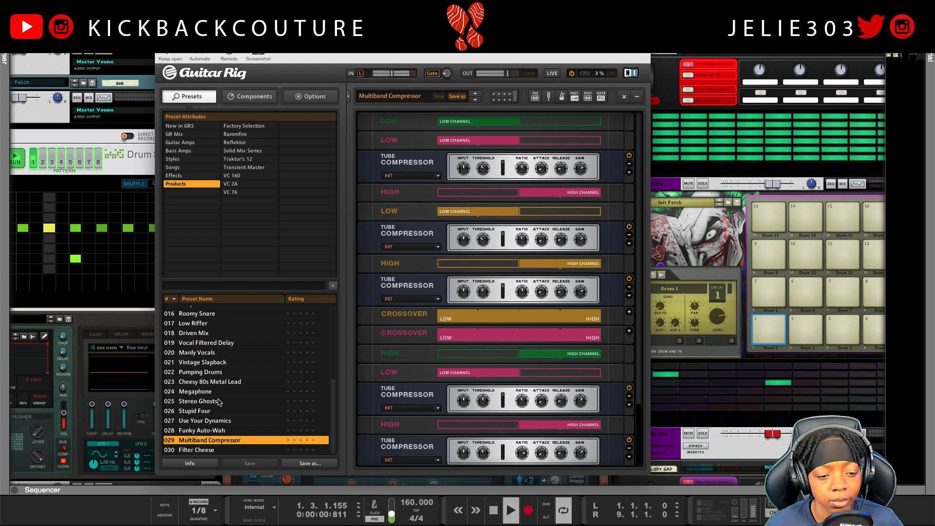
left_click(219, 430)
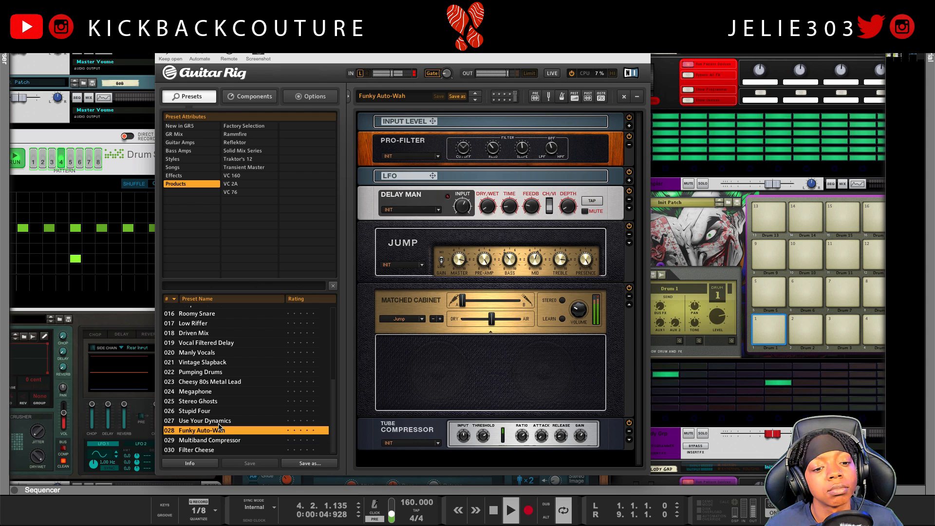
Reload the Deep & Wide Drums preset, close the Guitar Rig window and switch the Guitar Rig 5 plugin off.
scroll(225, 422, "up", 5)
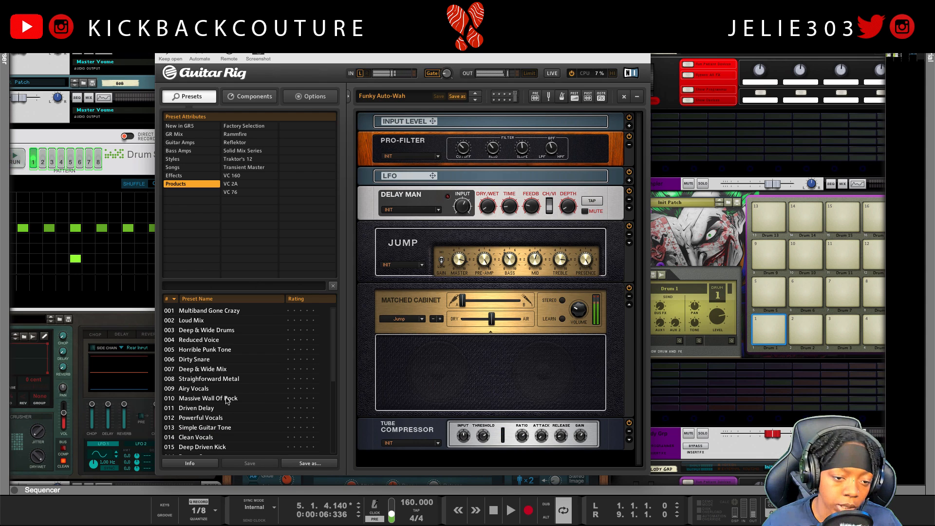
left_click(222, 332)
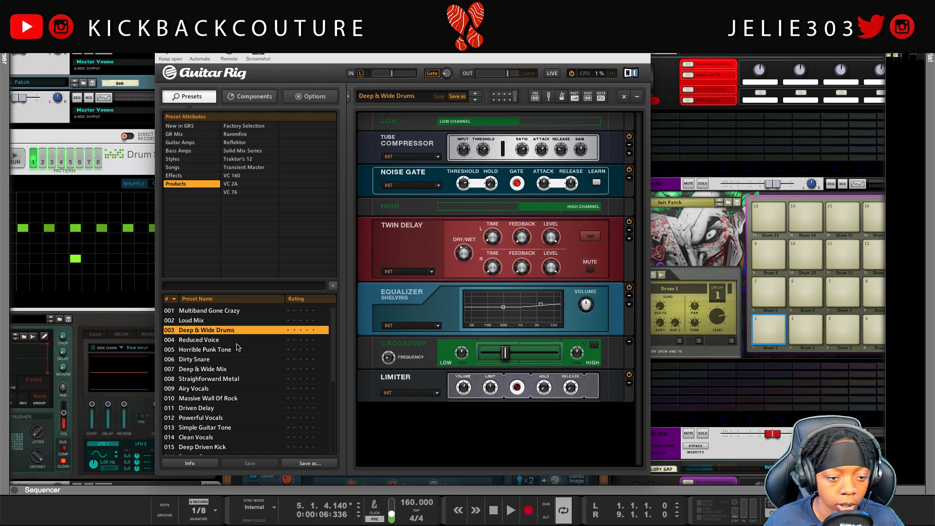
left_click(162, 37)
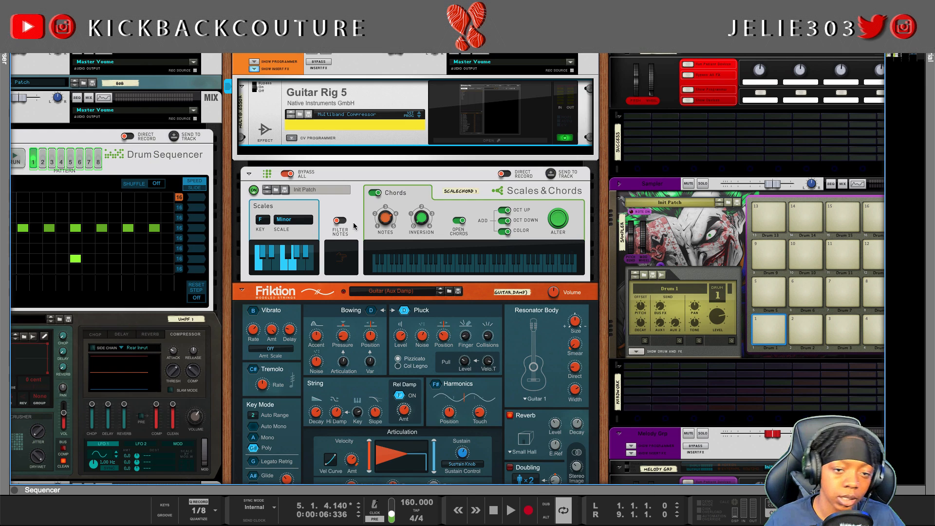
left_click(565, 138)
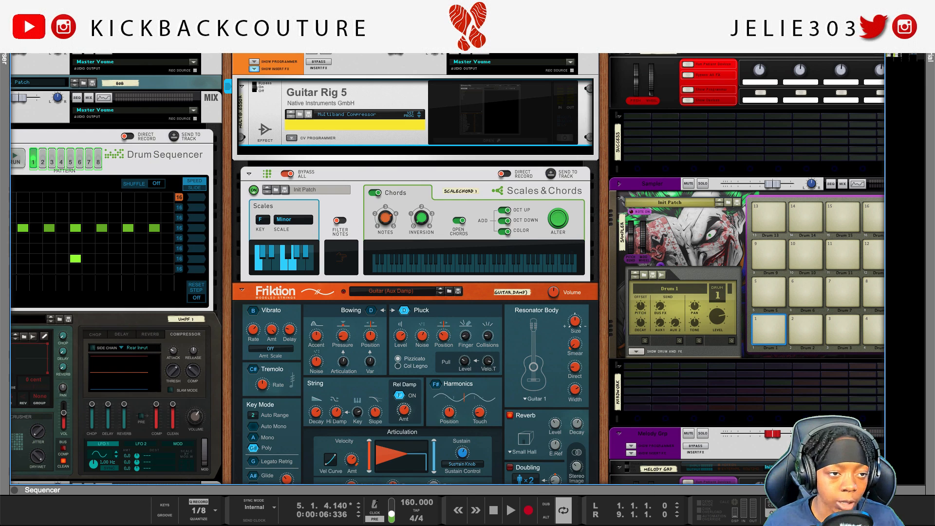
Add GTR Solo Tool Rack Stereo from the Gtr Fx favorites directly below Guitar Rig 5 and open its interface.
left_click(4, 213)
left_click(33, 346)
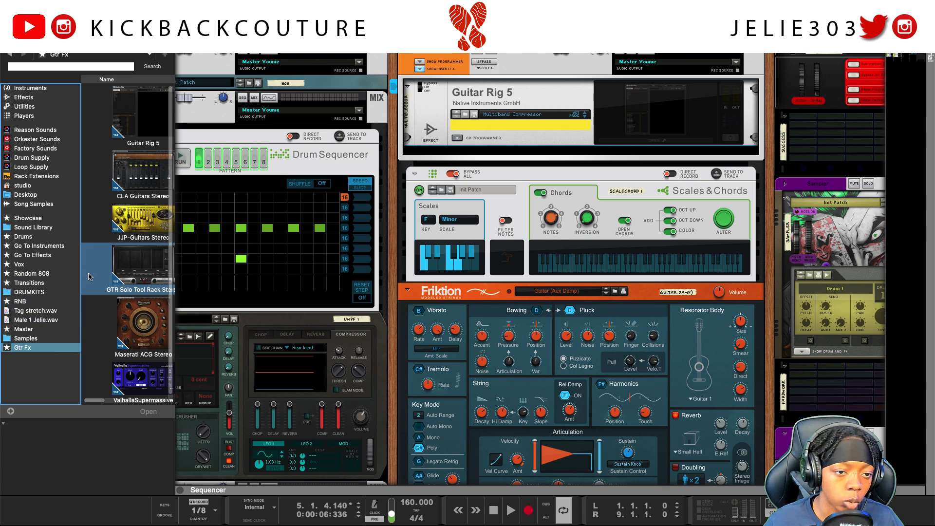
left_click(114, 225)
left_click(122, 250)
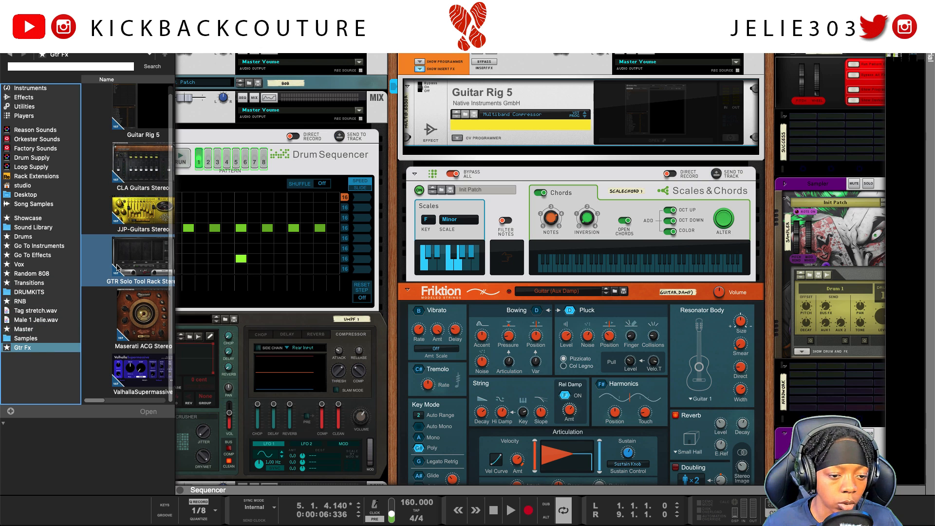
left_click_drag(122, 255, 448, 147)
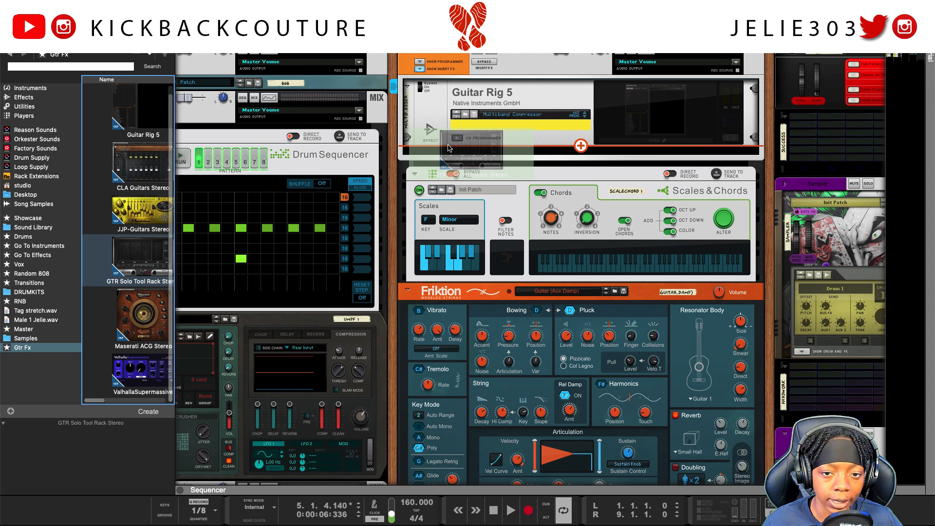
left_click_drag(447, 148, 448, 147)
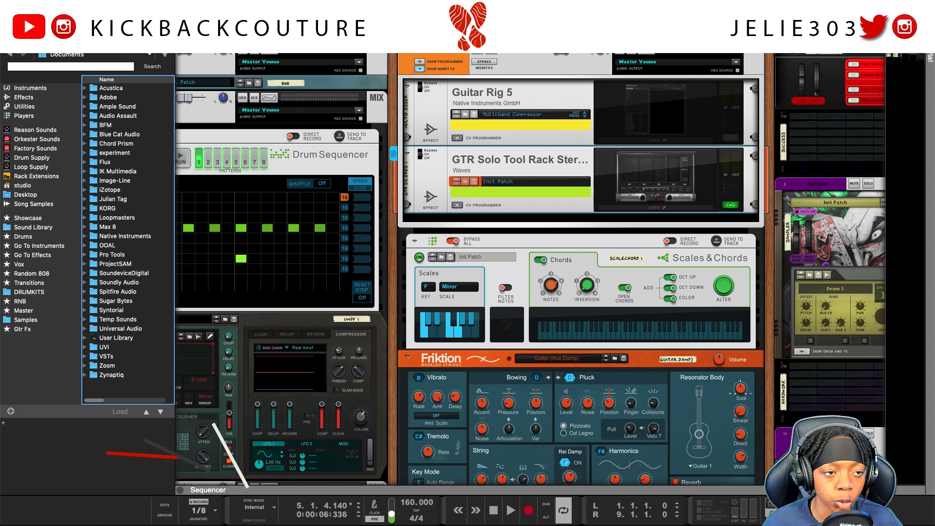
key("F3")
left_click(438, 193)
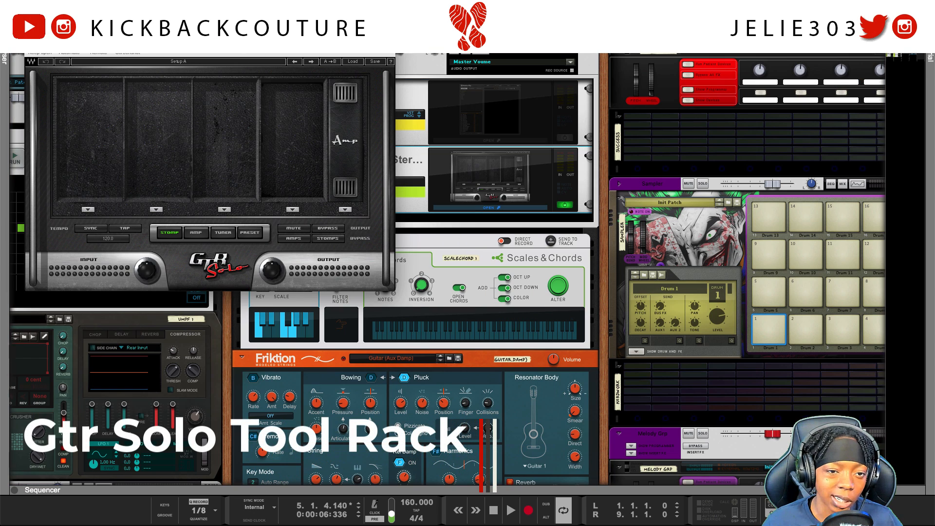
Try the single clean preset in GTR Solo Tool Rack and settle on the Clean5 preset.
left_click_drag(267, 31, 421, 87)
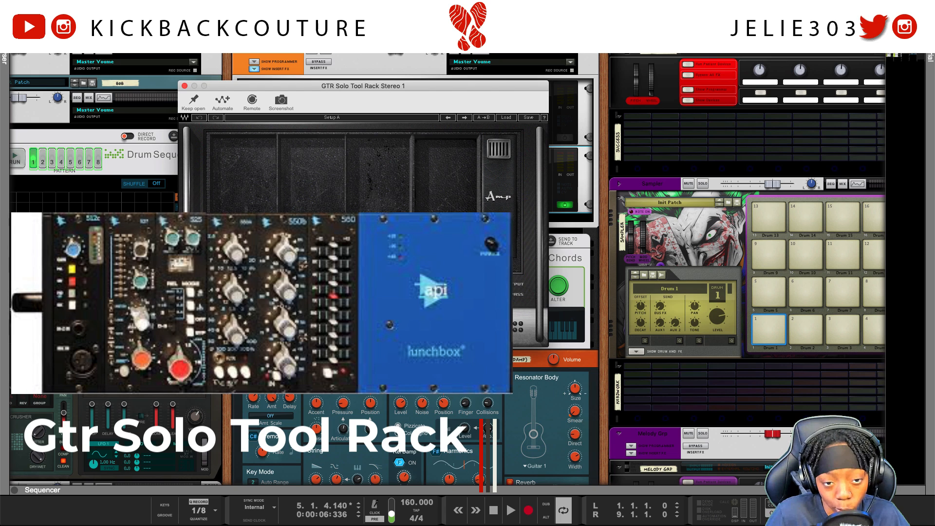
left_click(506, 118)
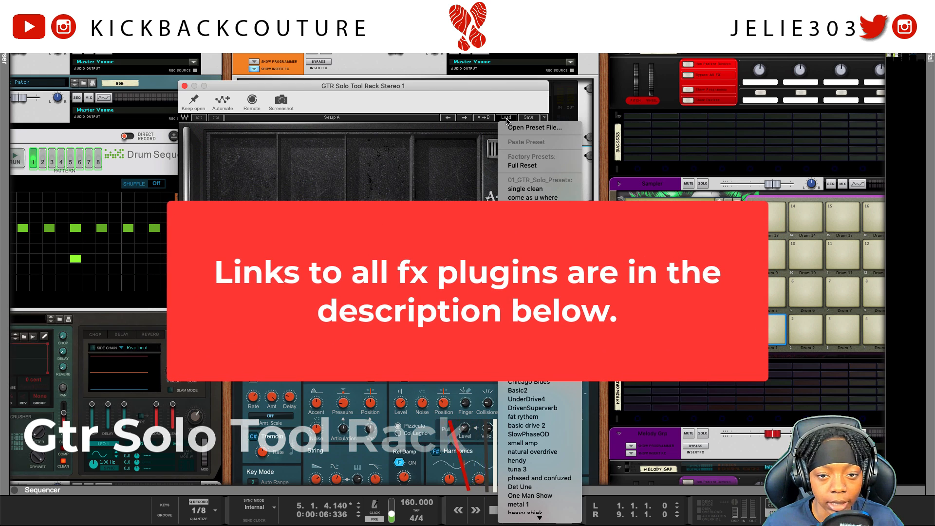
left_click(531, 189)
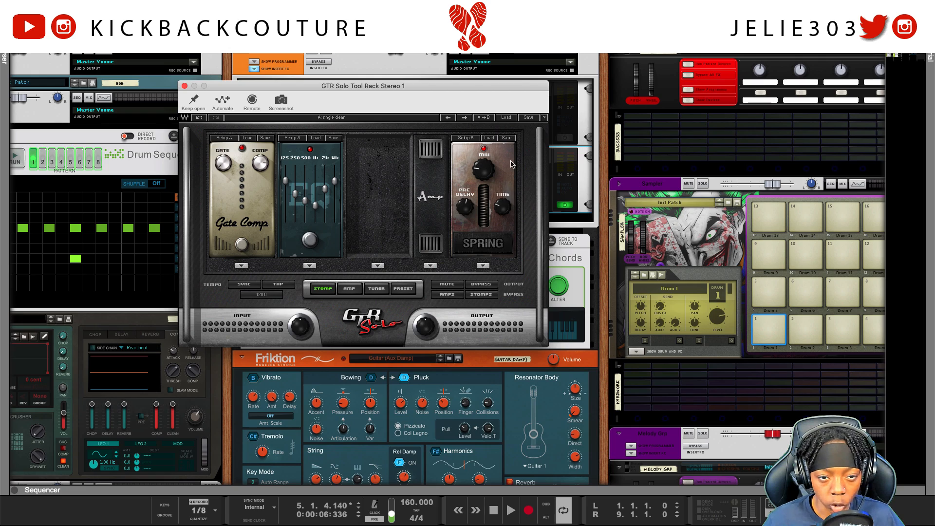
left_click(506, 117)
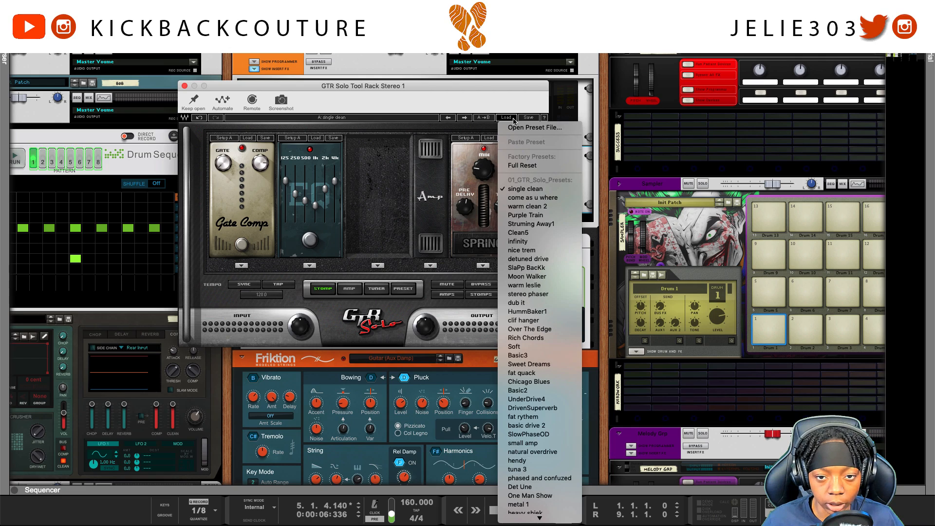
left_click(532, 233)
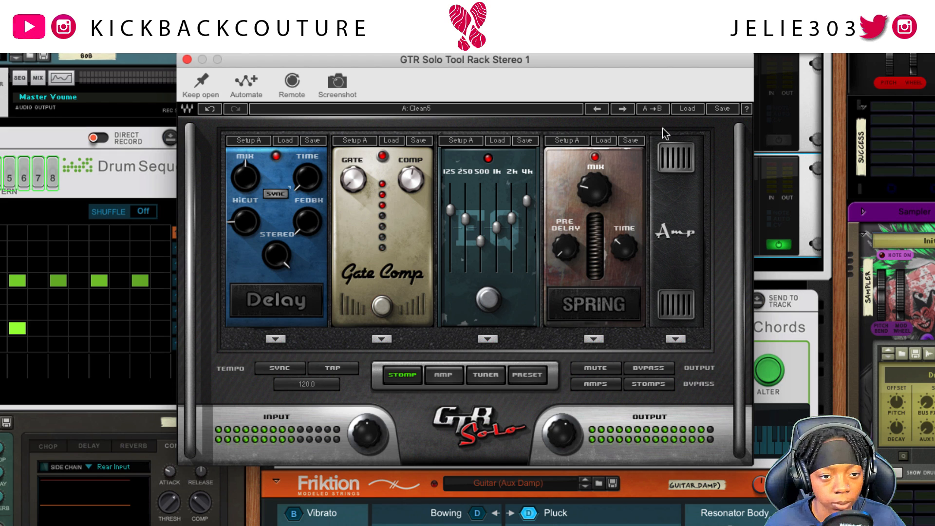
Lower the 4k and 2k bands of the EQ pedal in GTR Solo during playback.
left_click_drag(544, 69, 589, 88)
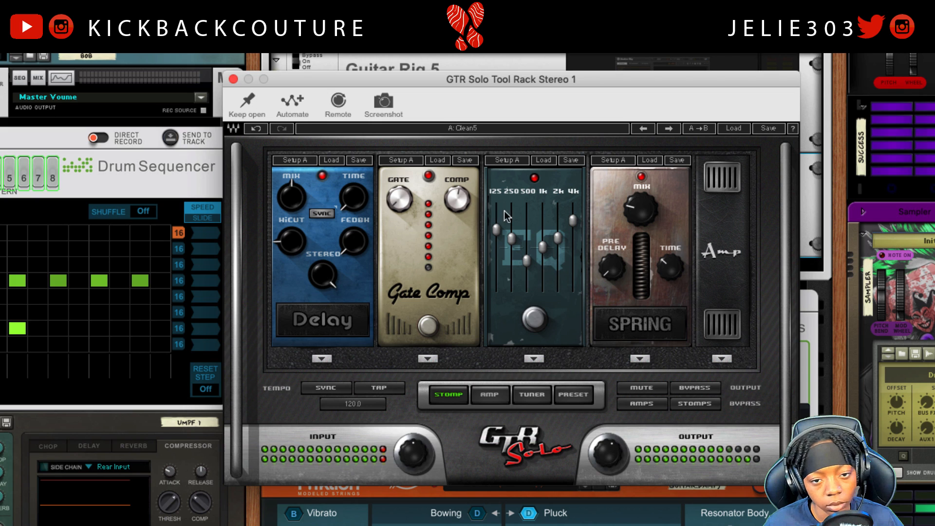
left_click_drag(573, 225, 558, 257)
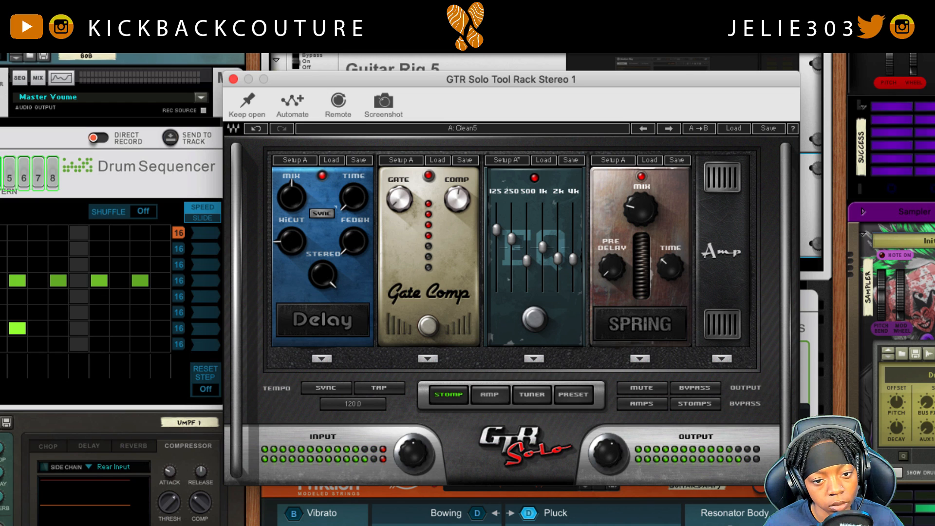
Close the GTR Solo window, then add Maserati ACG Stereo from the Gtr Fx favorites directly below that plugin and open its interface.
left_click(234, 79)
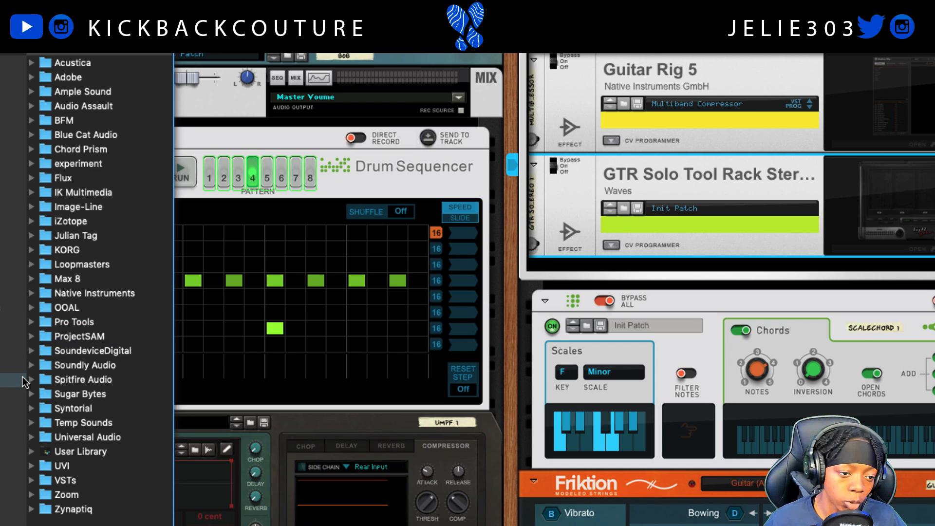
left_click(15, 467)
scroll(107, 313, "down", 1)
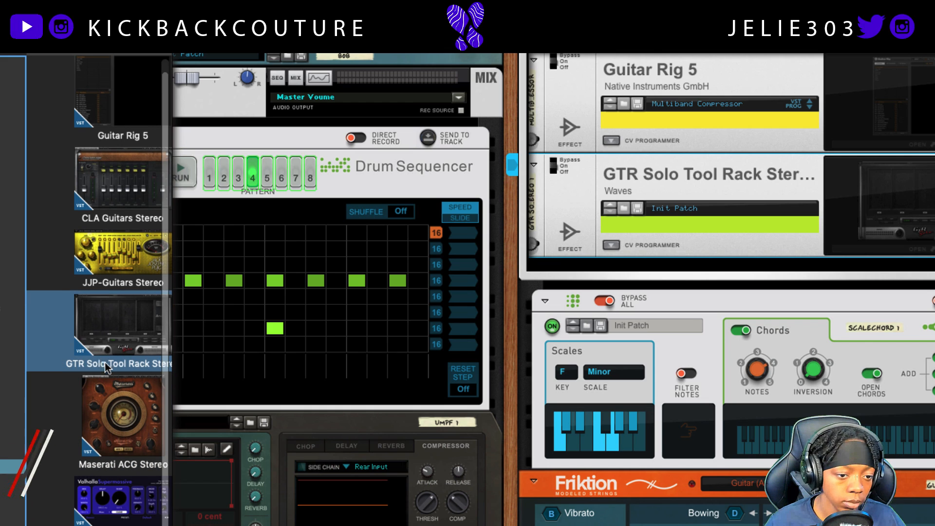
left_click_drag(103, 409, 612, 271)
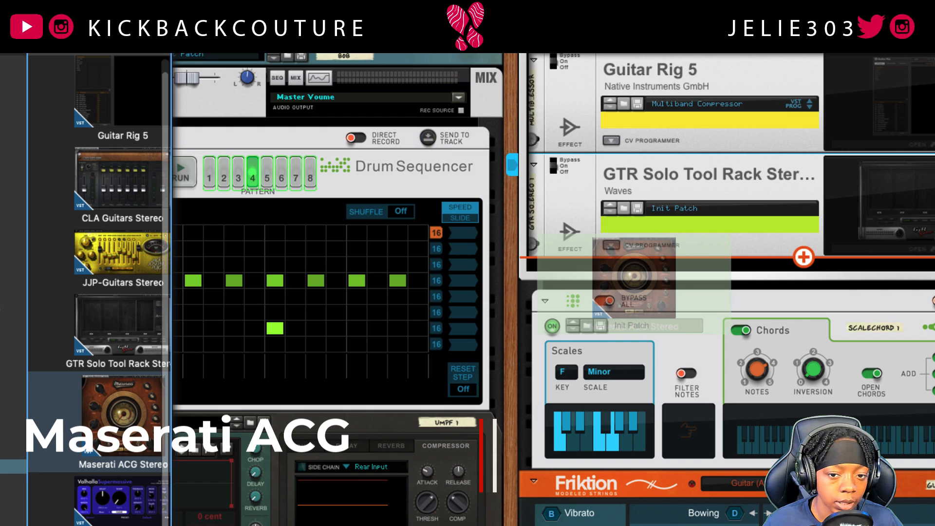
left_click_drag(612, 272, 613, 272)
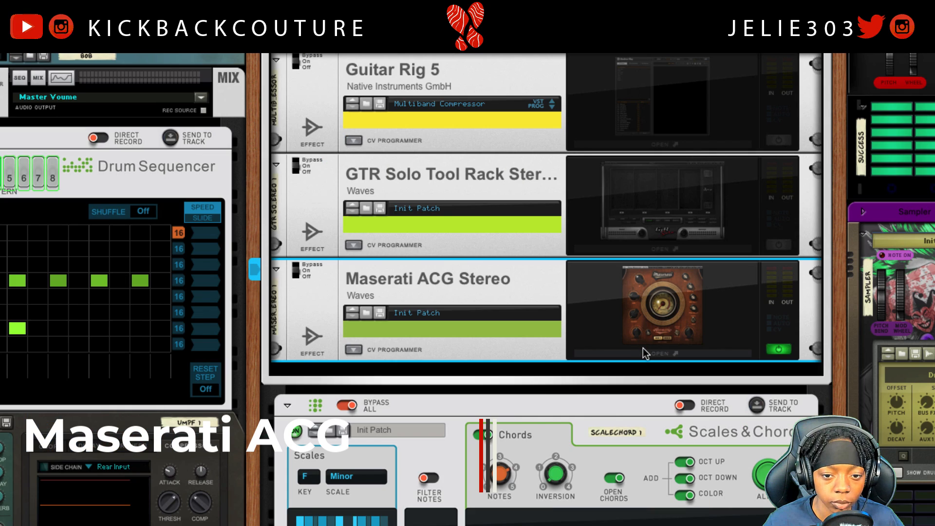
left_click(915, 354)
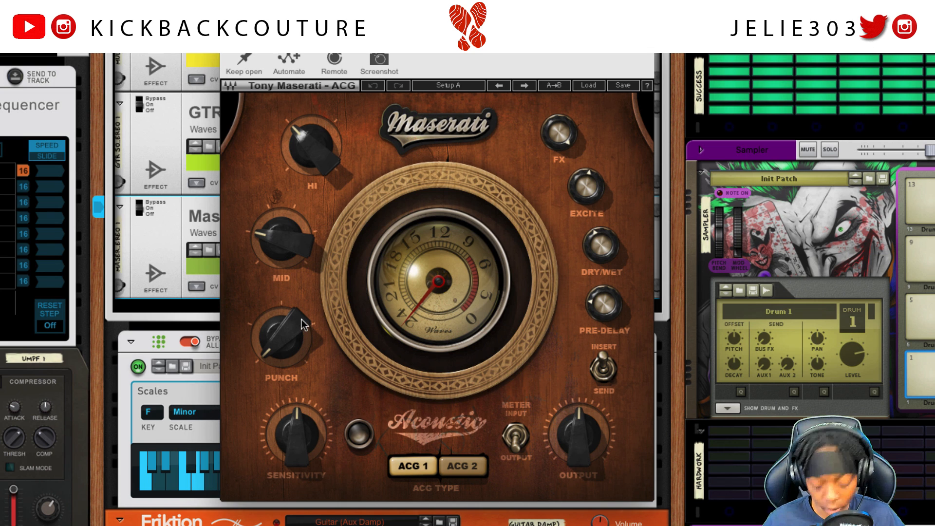
Raise Mid in Maserati ACG, fine-tune Hi, Punch and Excite during playback, and switch the ACG type to ACG 2.
left_click(294, 244)
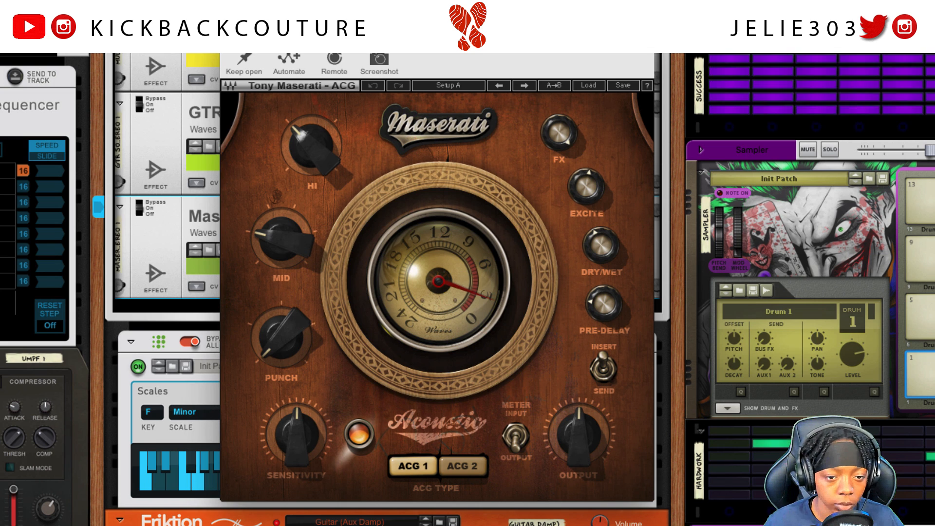
left_click_drag(294, 244, 311, 200)
mouse_move(319, 160)
left_mouse_down()
mouse_move(319, 200)
mouse_move(319, 166)
left_mouse_up()
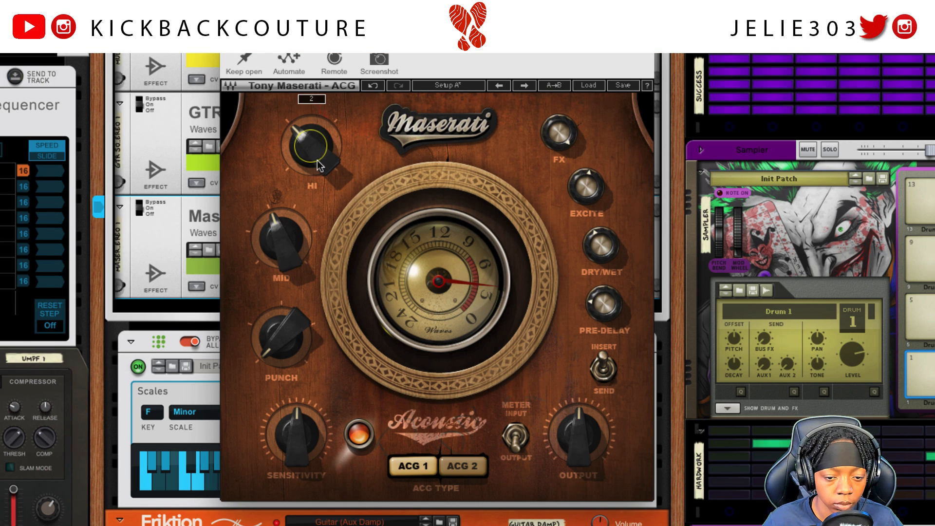
mouse_move(283, 344)
left_mouse_down()
mouse_move(283, 312)
mouse_move(284, 336)
left_mouse_up()
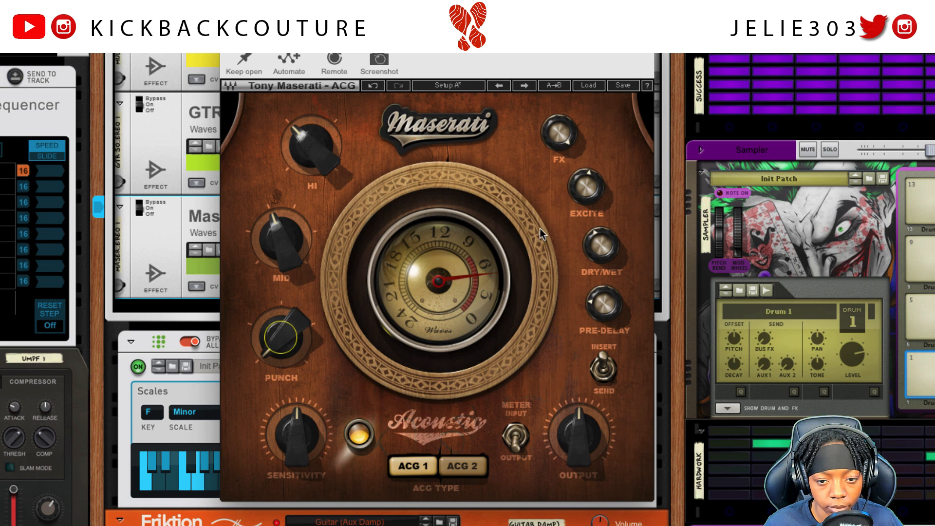
left_click(586, 187)
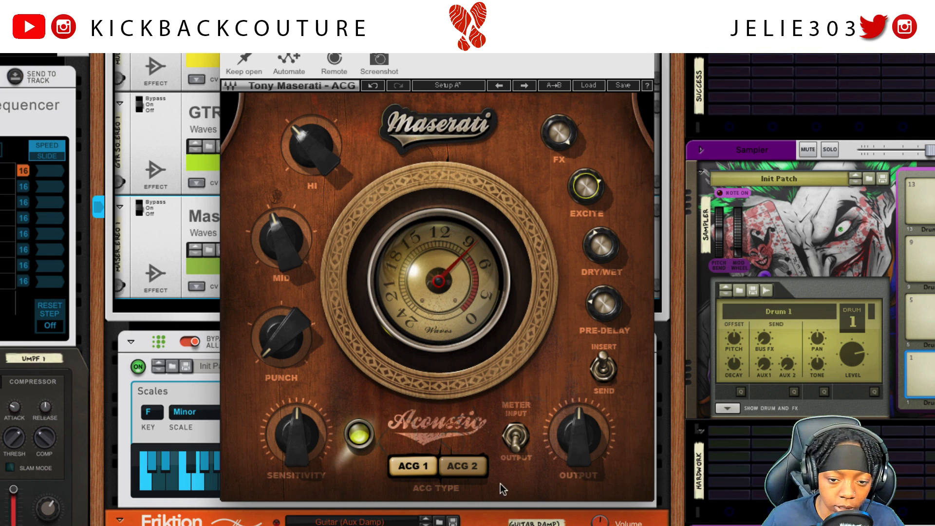
left_click(476, 468)
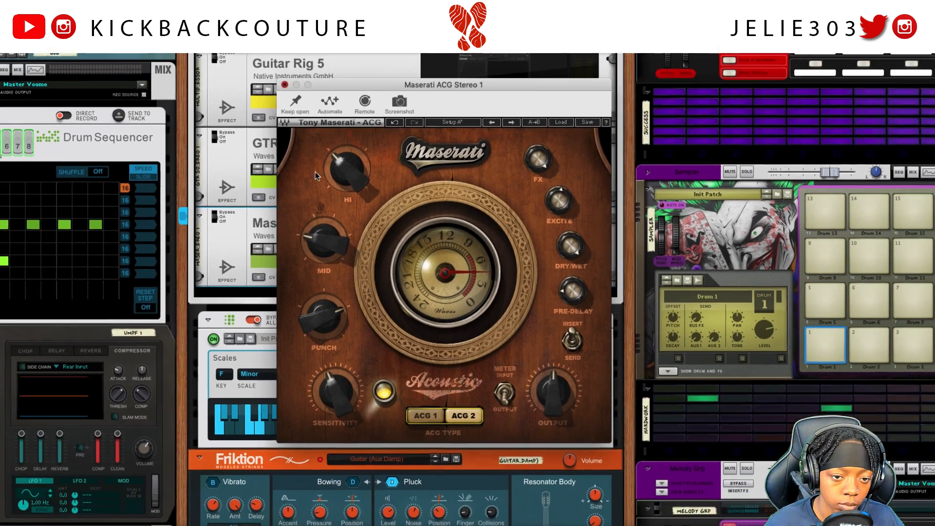
Close the Maserati ACG window, stop playback and switch the plugin off.
left_click(285, 85)
key("space")
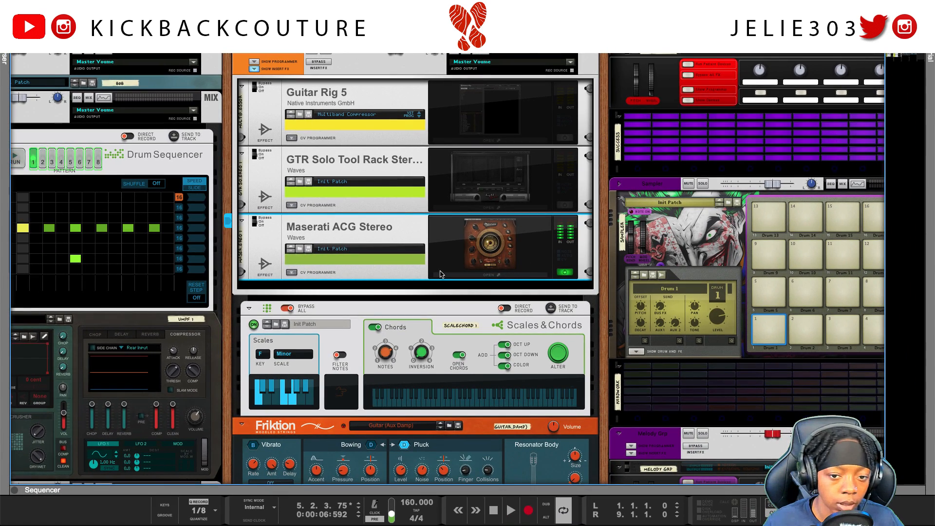
left_click(566, 273)
Add CLA Guitars Stereo from the Gtr Fx favorites directly below Maserati ACG and open its interface.
left_click(4, 63)
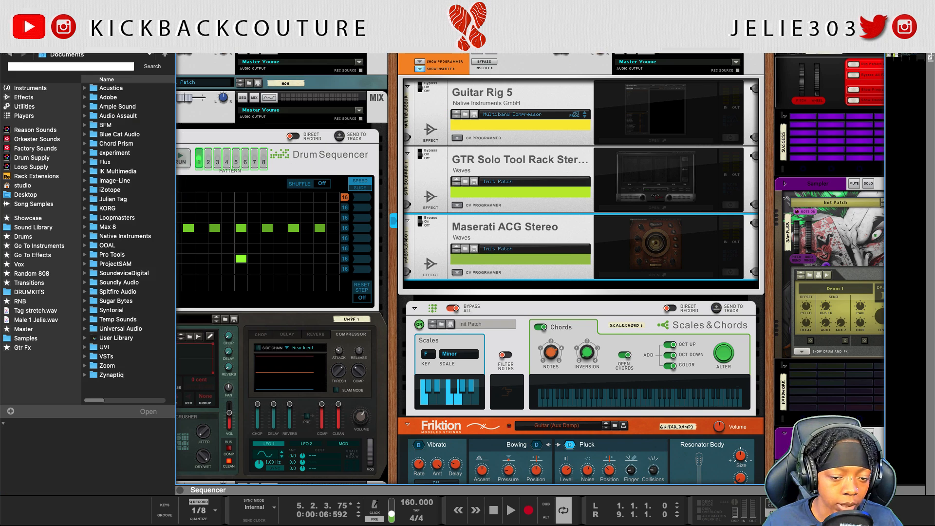
left_click(32, 348)
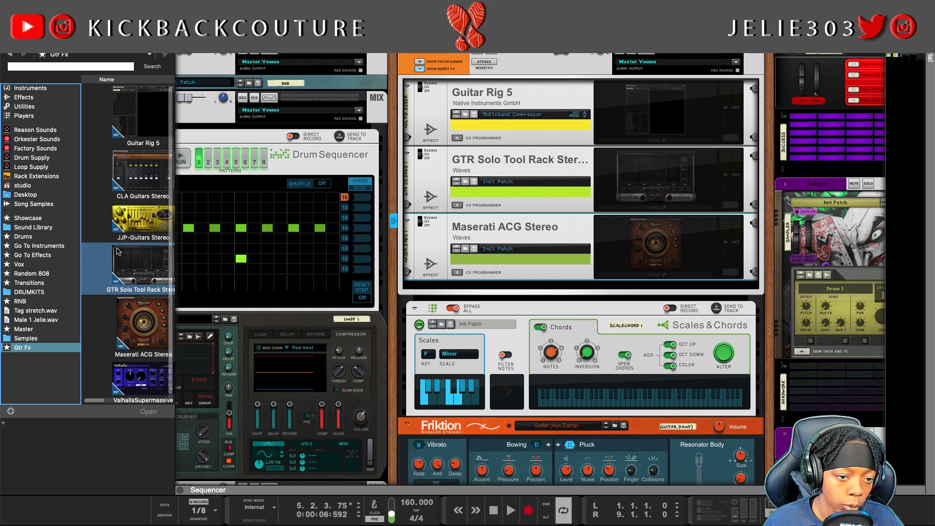
left_click_drag(141, 173, 468, 287)
key("F3")
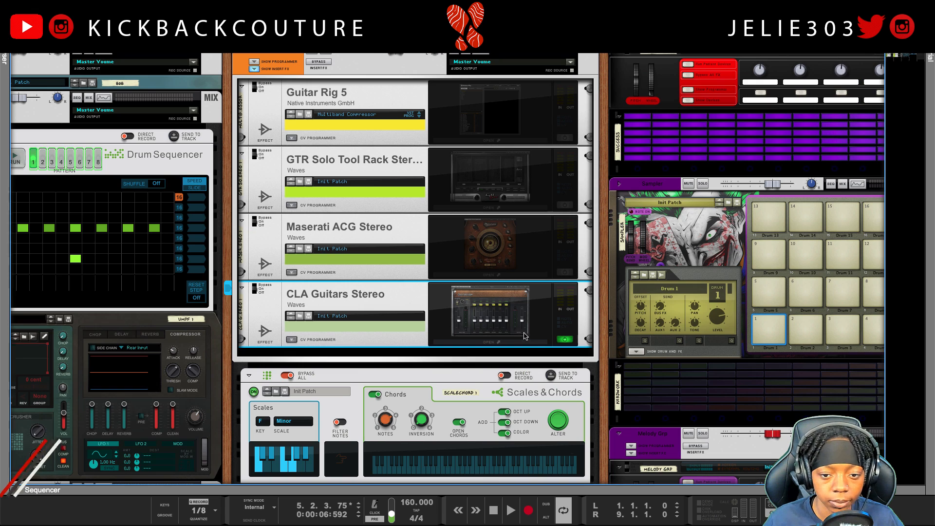
left_click(491, 342)
left_click_drag(230, 31, 473, 147)
During playback, raise Compress to 2.8 in CLA Guitars, choose the Arena reverb and bring the Reverb level slightly below zero.
key("space")
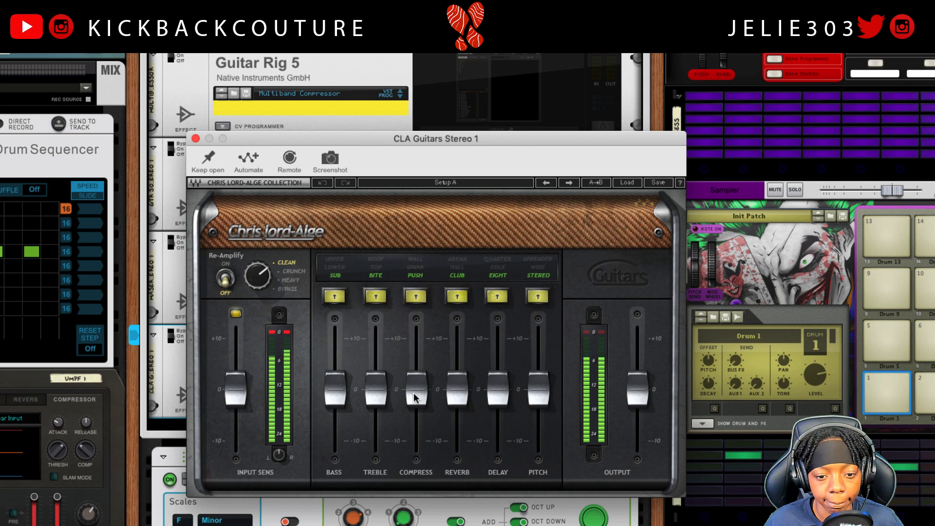
left_click_drag(414, 393, 416, 376)
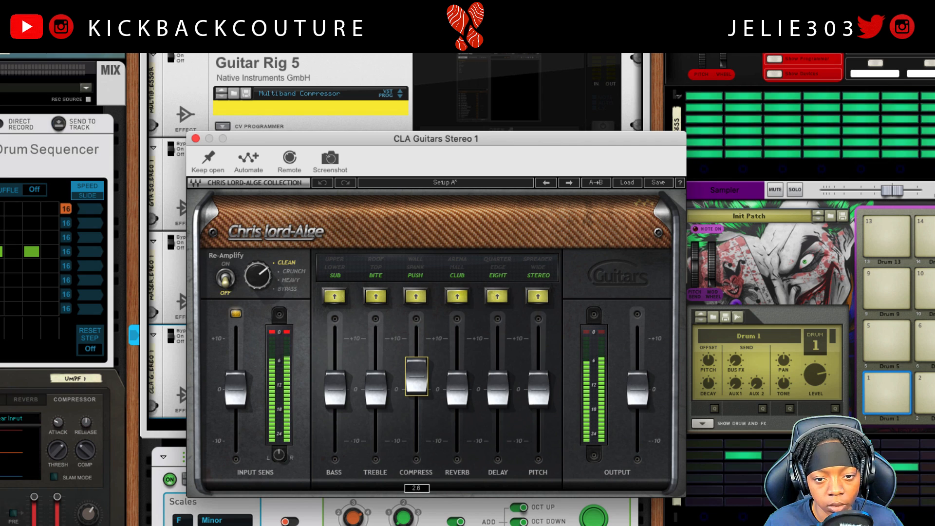
left_click(337, 262)
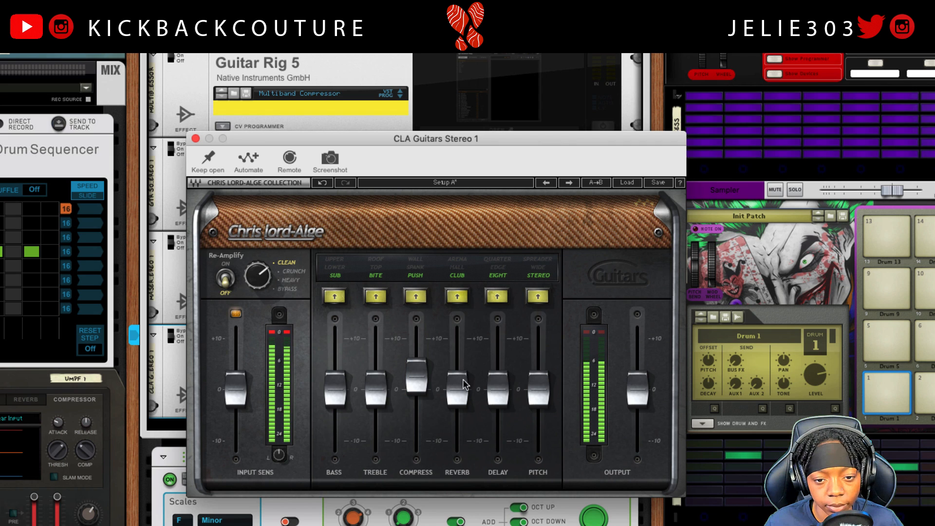
left_click_drag(462, 379, 462, 367)
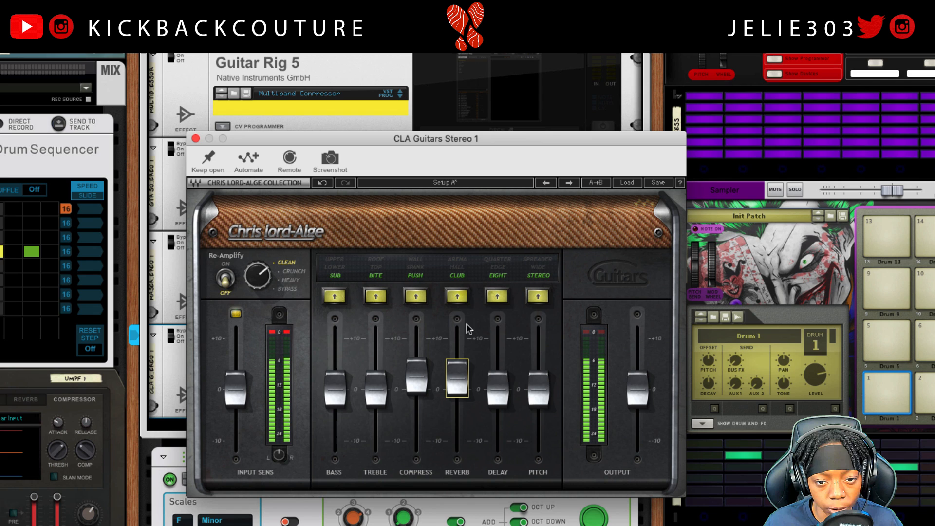
left_click(456, 272)
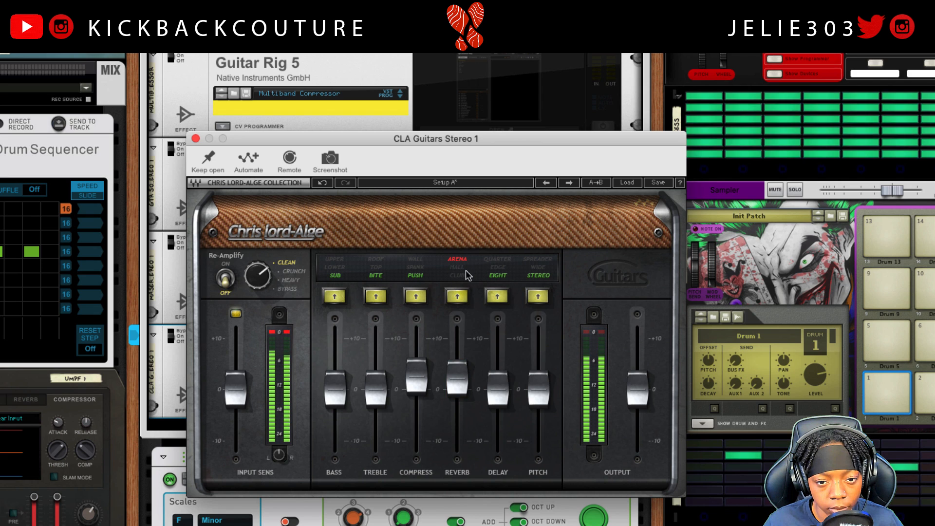
left_click(466, 270)
left_click_drag(457, 377, 457, 393)
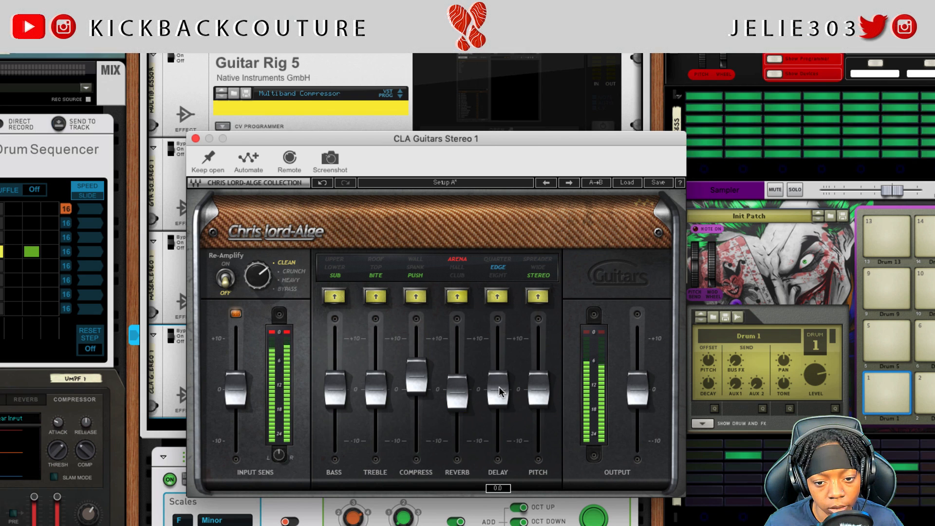
Lower the Edge delay level slightly and set Pitch to 5.0 with the Spreader mode.
left_click(499, 385)
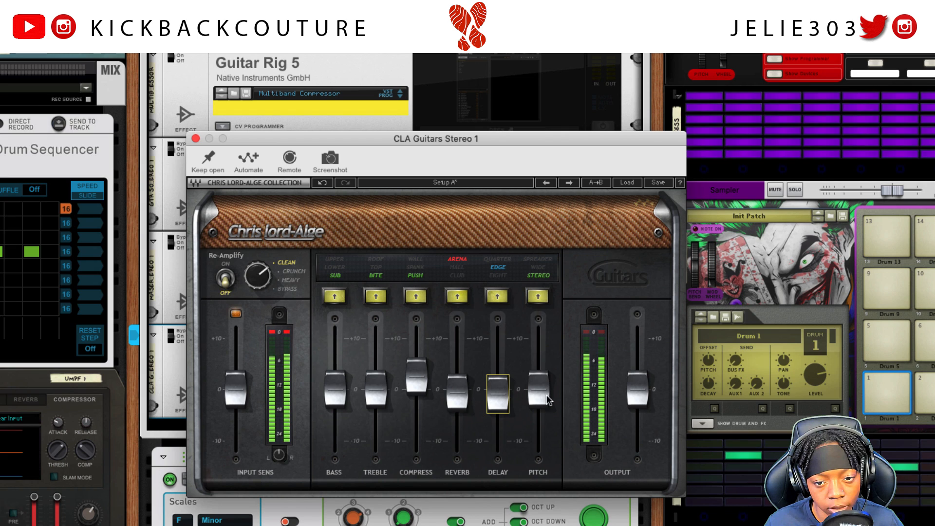
left_click_drag(539, 390, 539, 362)
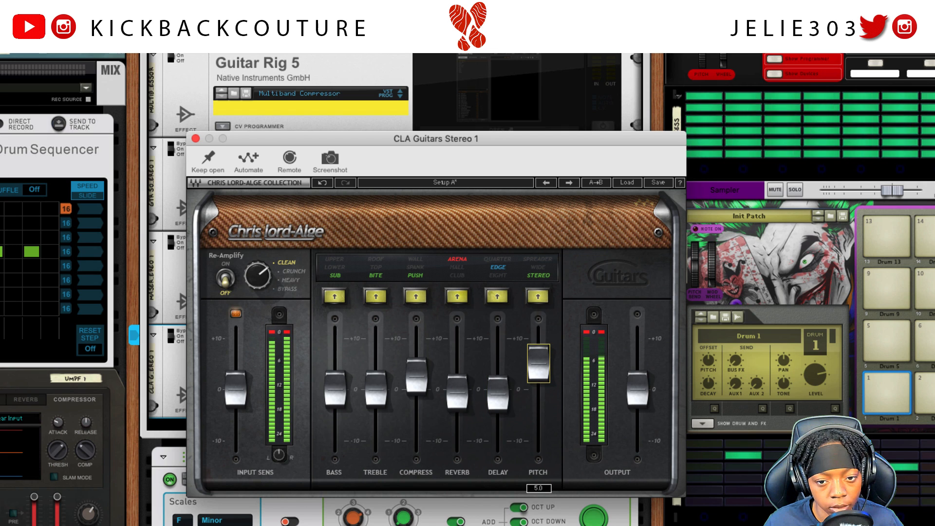
left_click(551, 264)
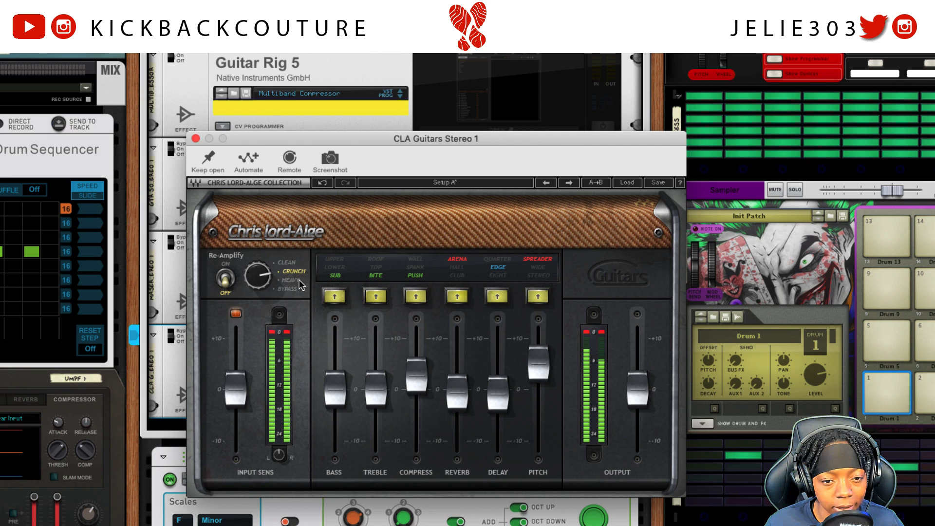
Compare the Bypass, Clean and Crunch amp modes in CLA Guitars, settle on Crunch and close the plugin window.
left_click(296, 288)
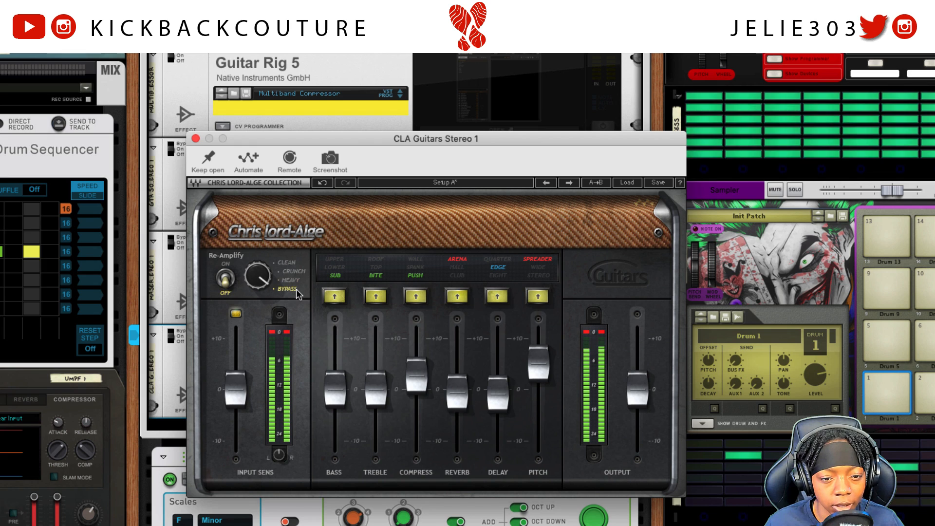
left_click(303, 280)
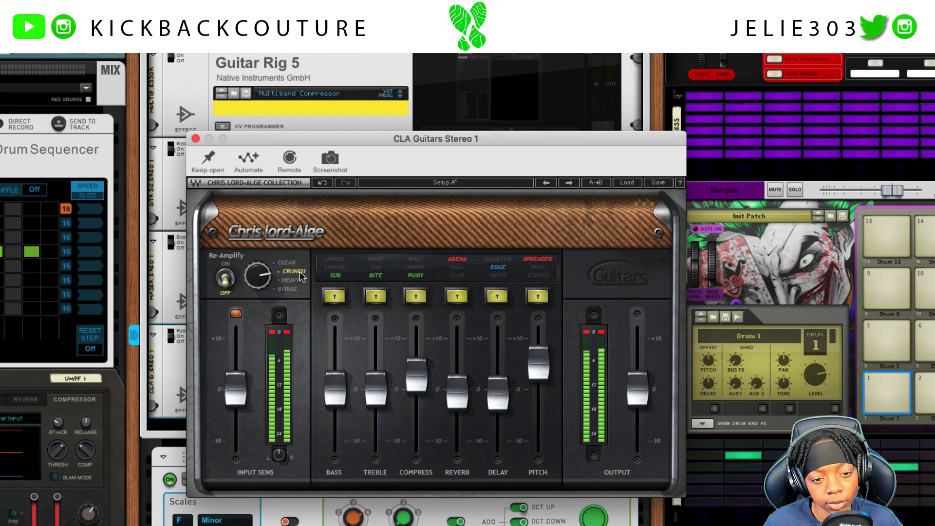
left_click(290, 271)
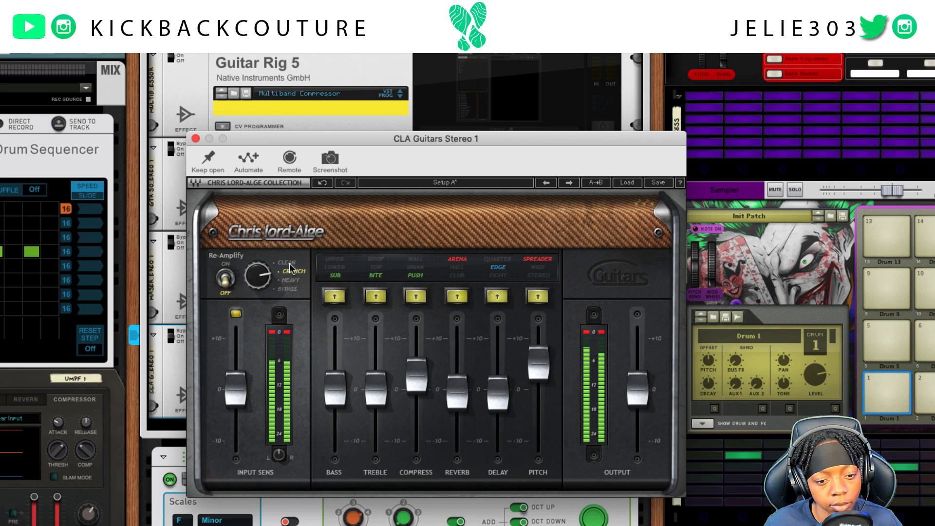
left_click(292, 271)
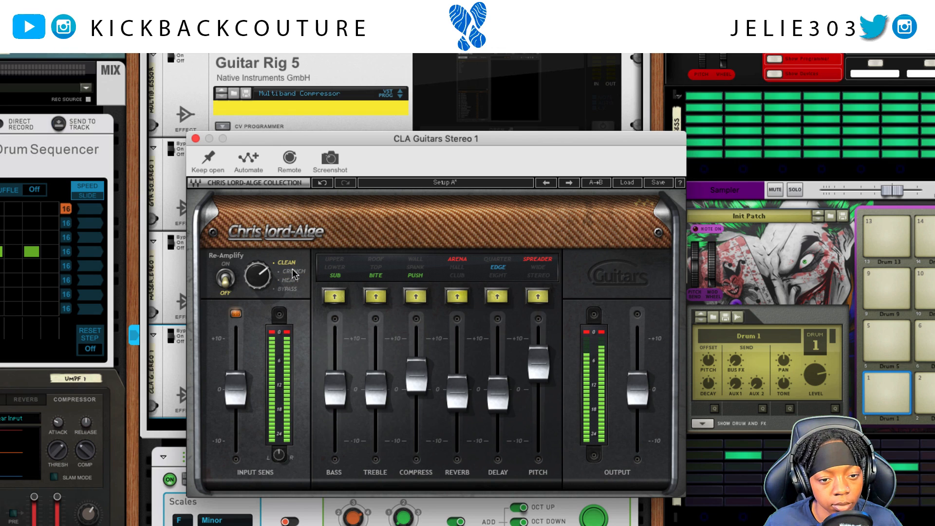
left_click(293, 270)
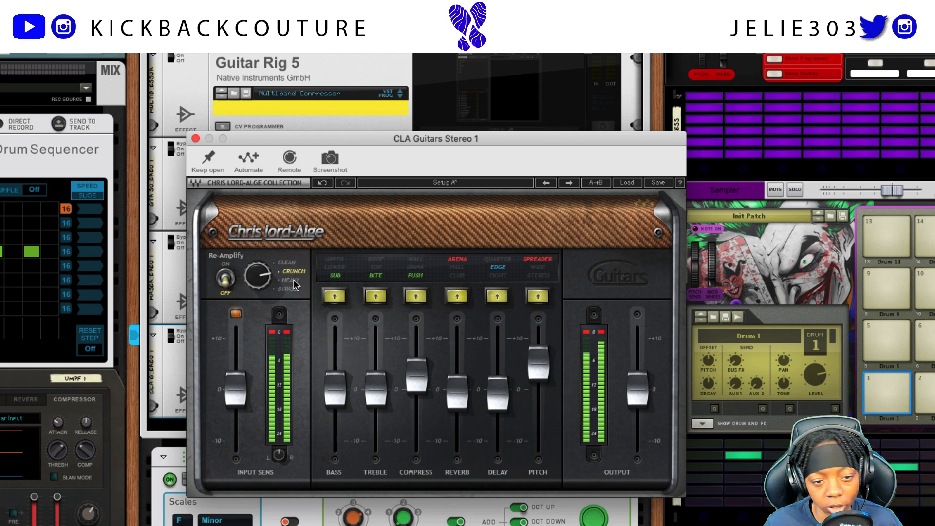
left_click(196, 139)
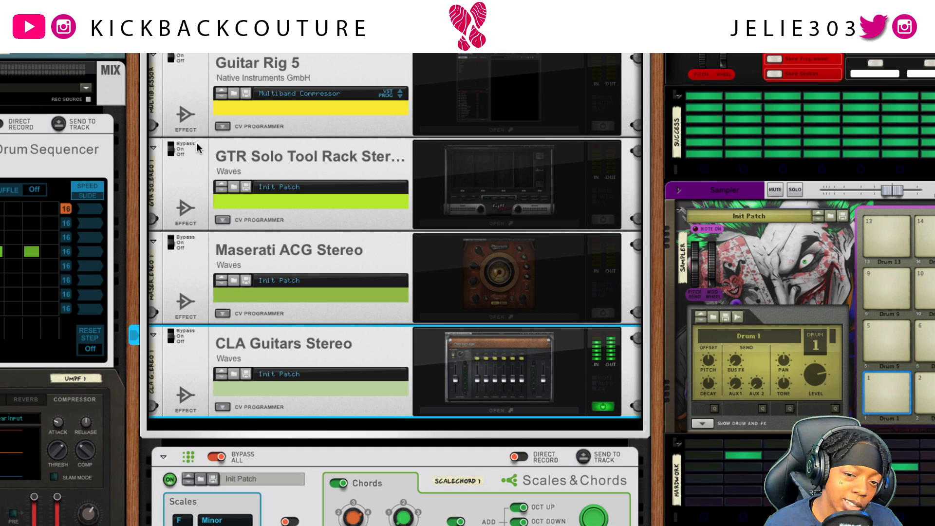